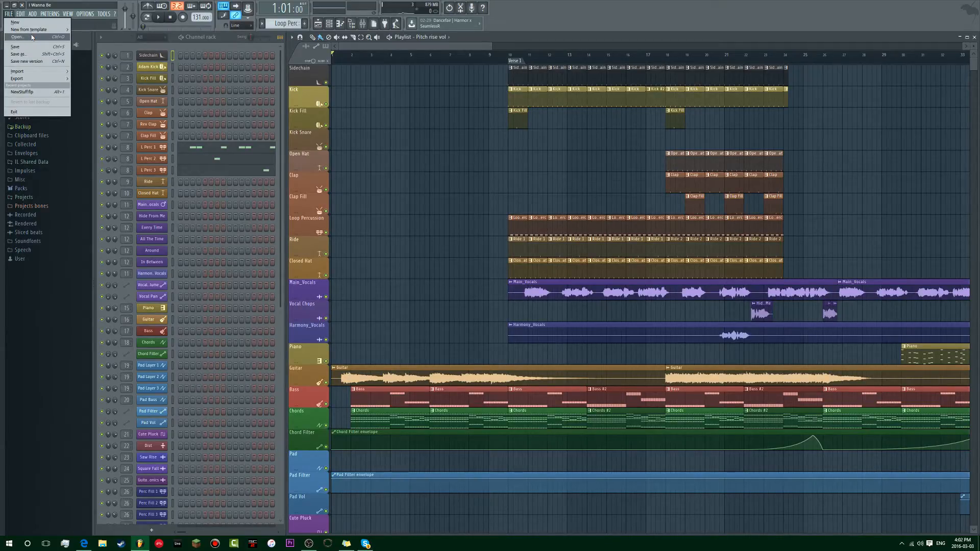
Start a new empty project without saving the changes to the current one
left_click(32, 38)
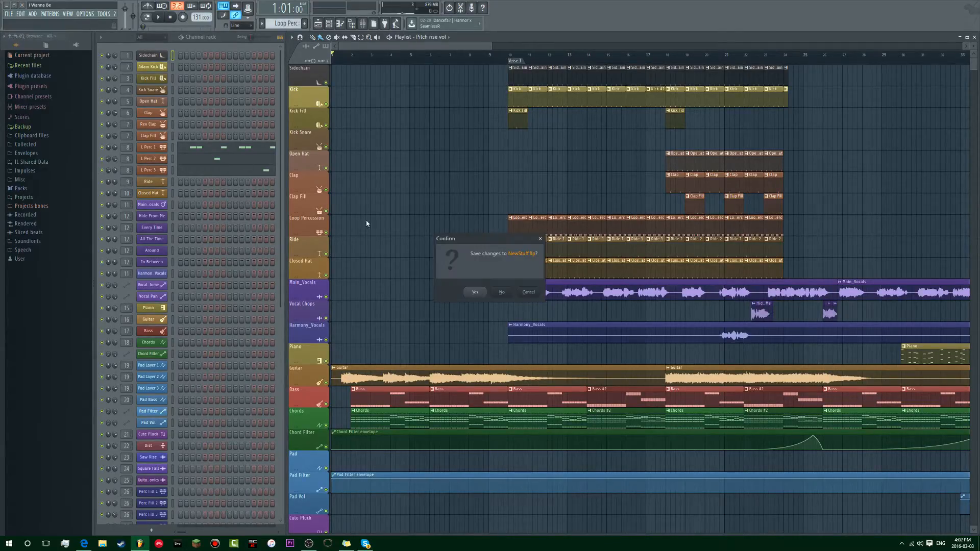
left_click(537, 292)
left_click(9, 14)
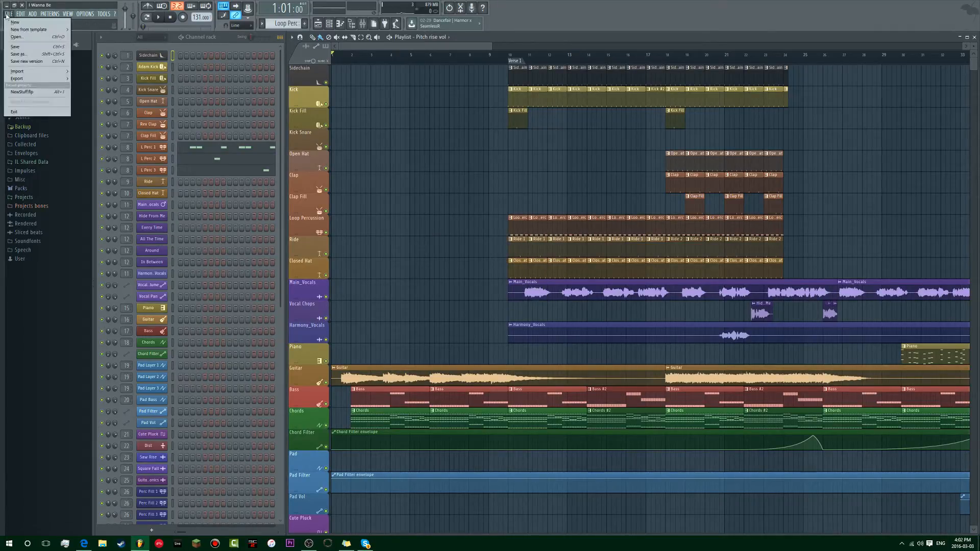
left_click(20, 27)
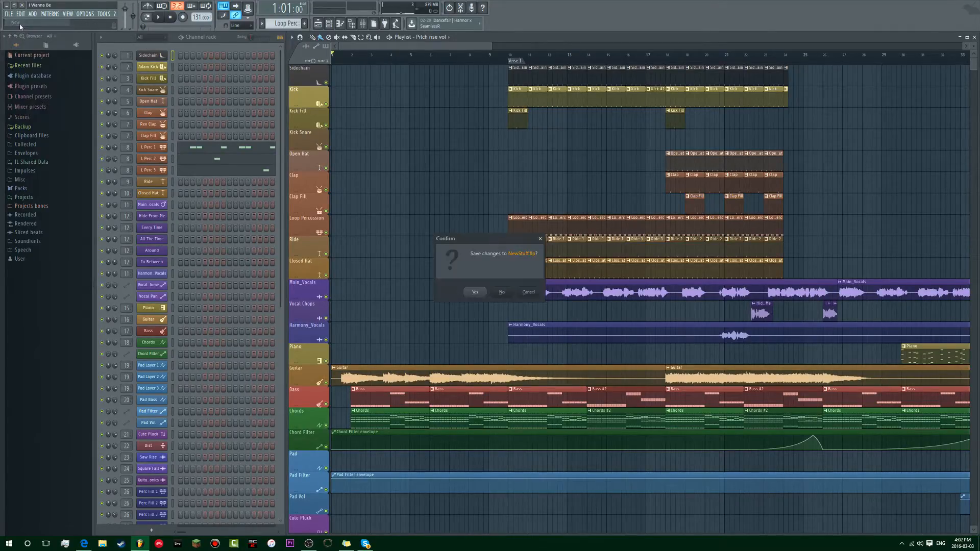
left_click(498, 294)
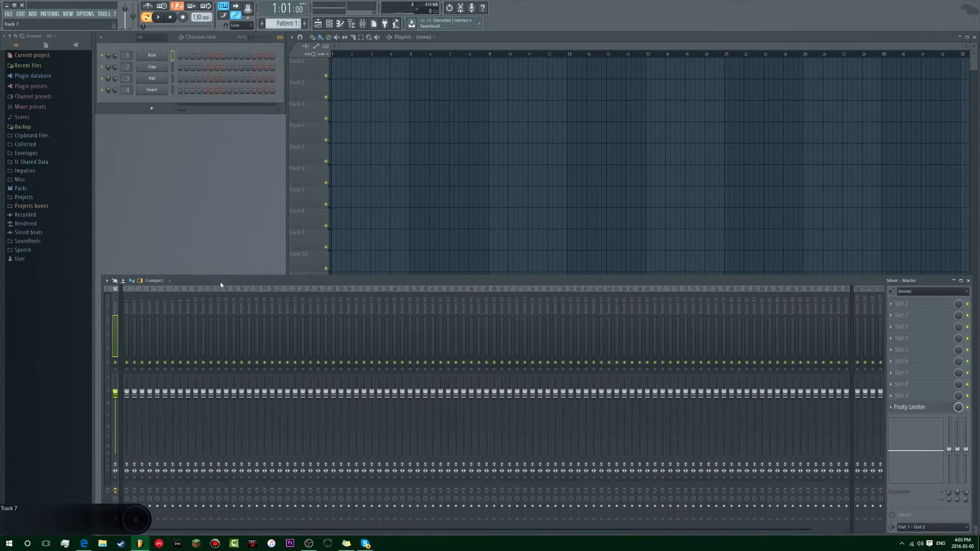
Try the Compact 2 and Wide 3 mixer layouts and settle on the Wide layout
left_click(155, 281)
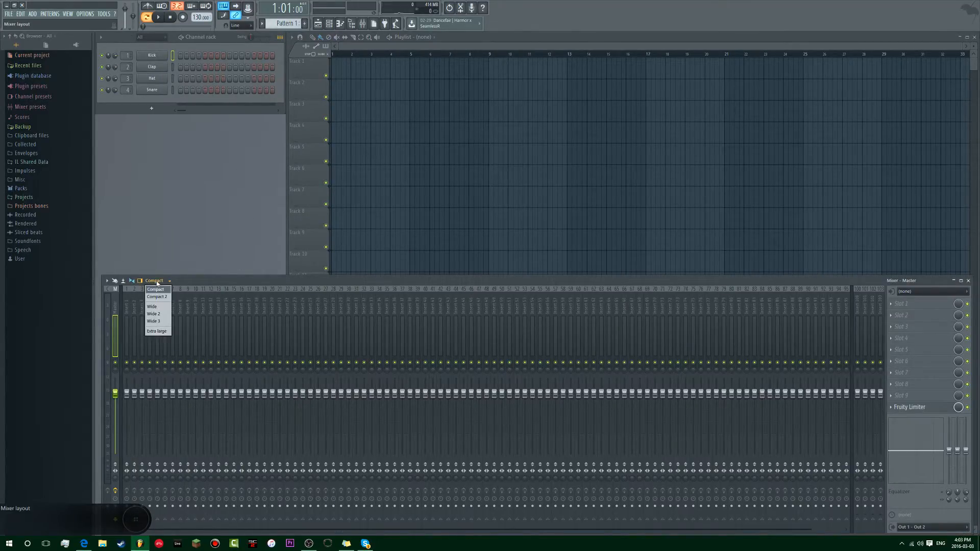
left_click(157, 296)
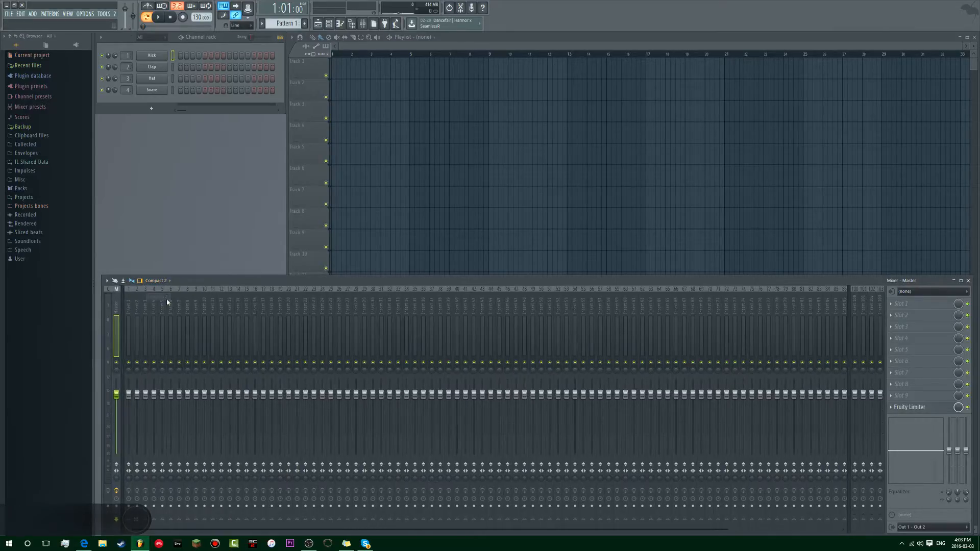
left_click(156, 281)
left_click(165, 321)
left_click(164, 281)
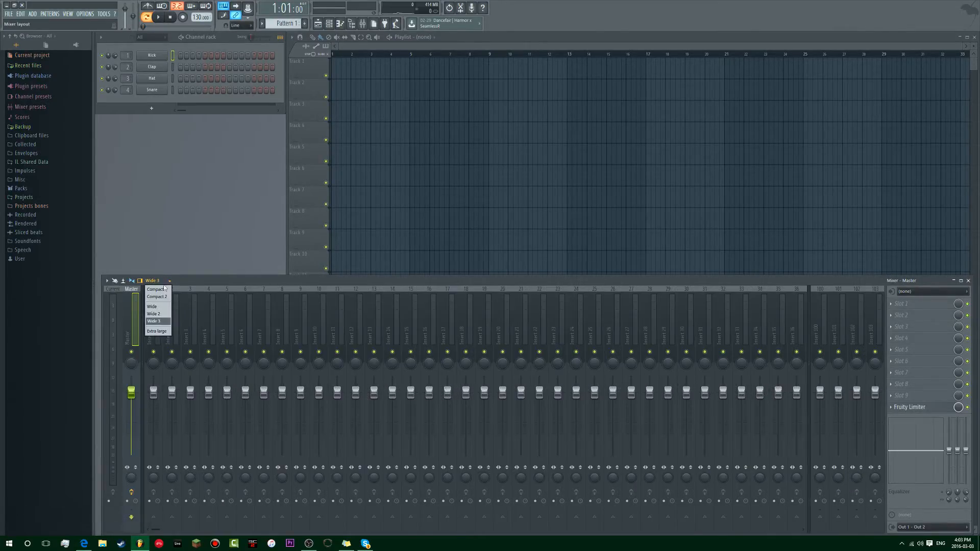
left_click(164, 308)
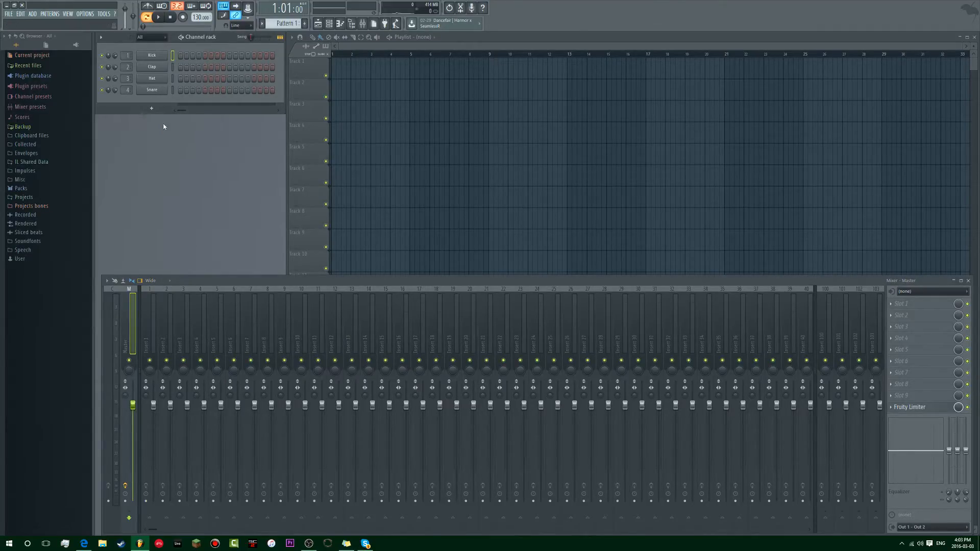
Delete the default Kick, Clap, Hat and Snare channels from the channel rack
key("space")
left_click_drag(174, 92, 172, 47)
key("alt+Delete")
key("Return")
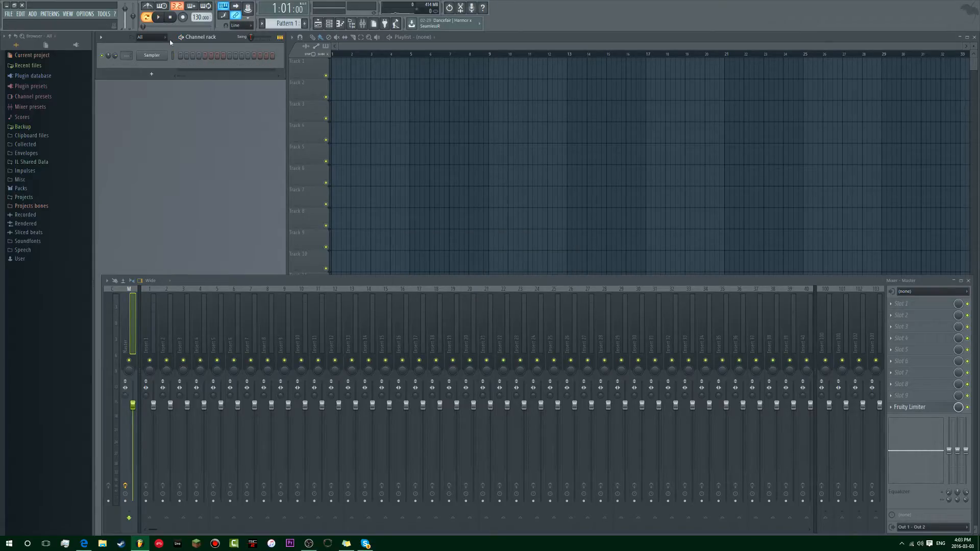
key("space")
Add a Harmor synthesizer channel to the channel rack, picking it from the overview of all plugins
right_click(153, 57)
left_click(153, 58)
left_click(152, 74)
left_click(156, 81)
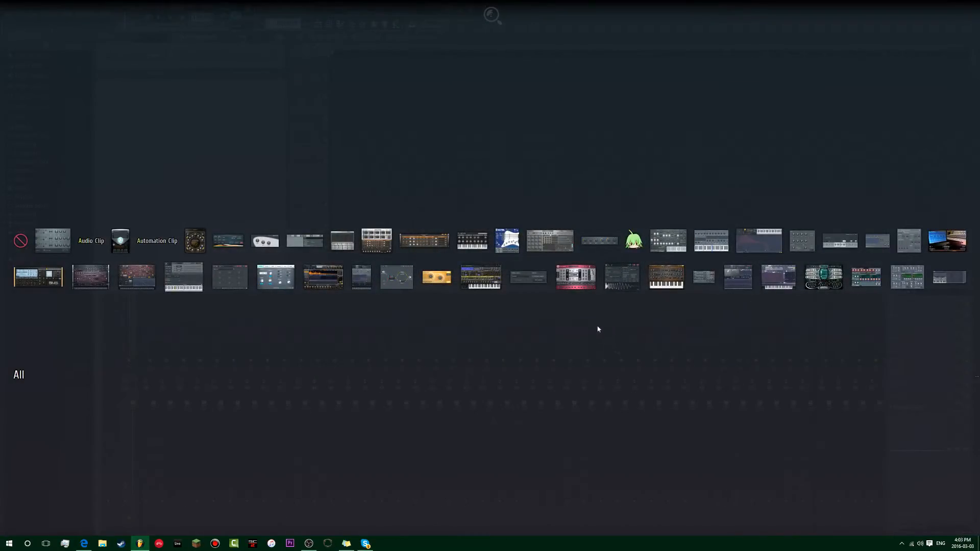
left_click(145, 276)
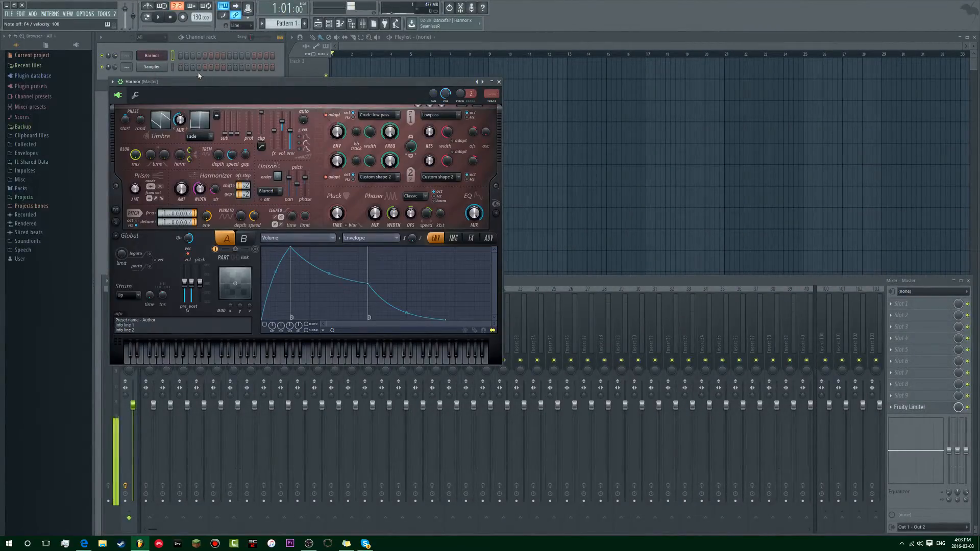
Set the audio device to Line (Steinberg UR22) in the audio settings
left_click(84, 13)
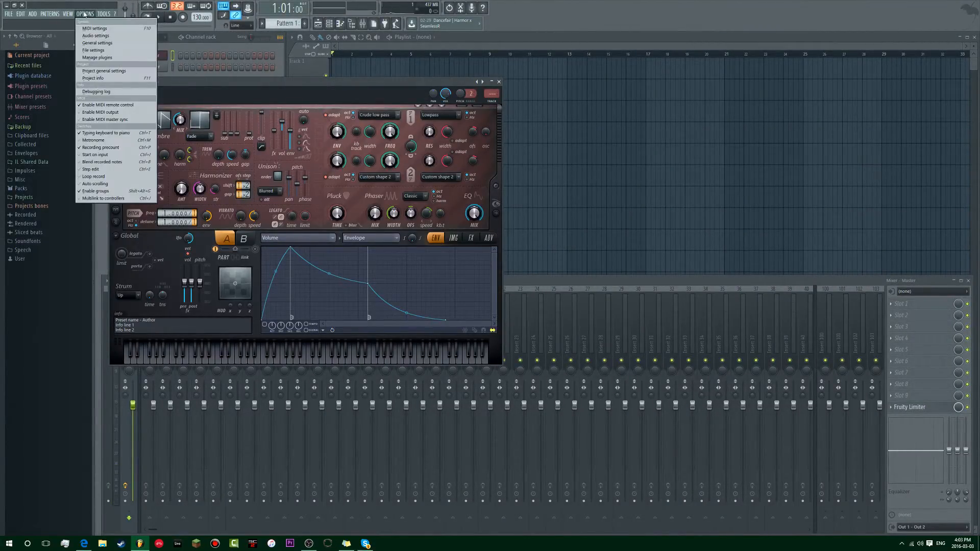
left_click(94, 36)
left_click(433, 192)
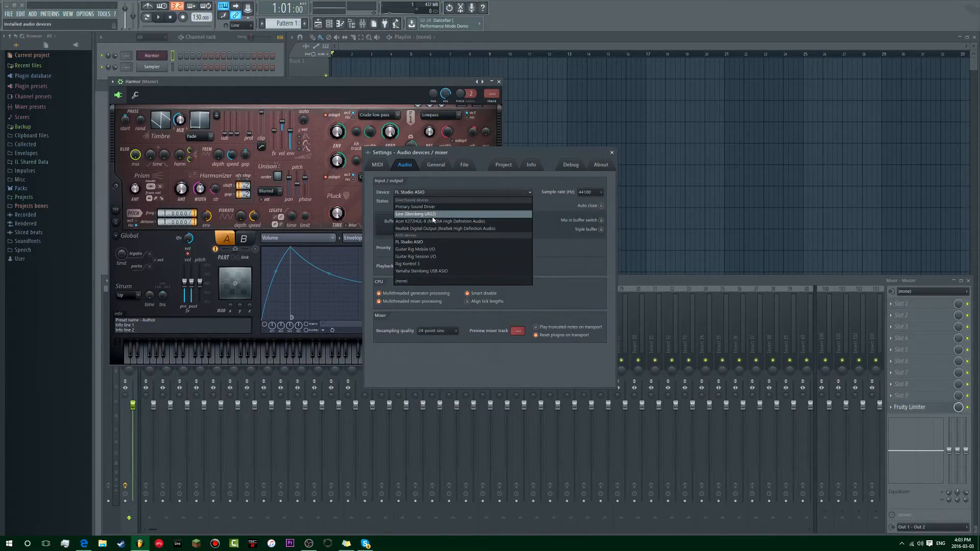
left_click(432, 215)
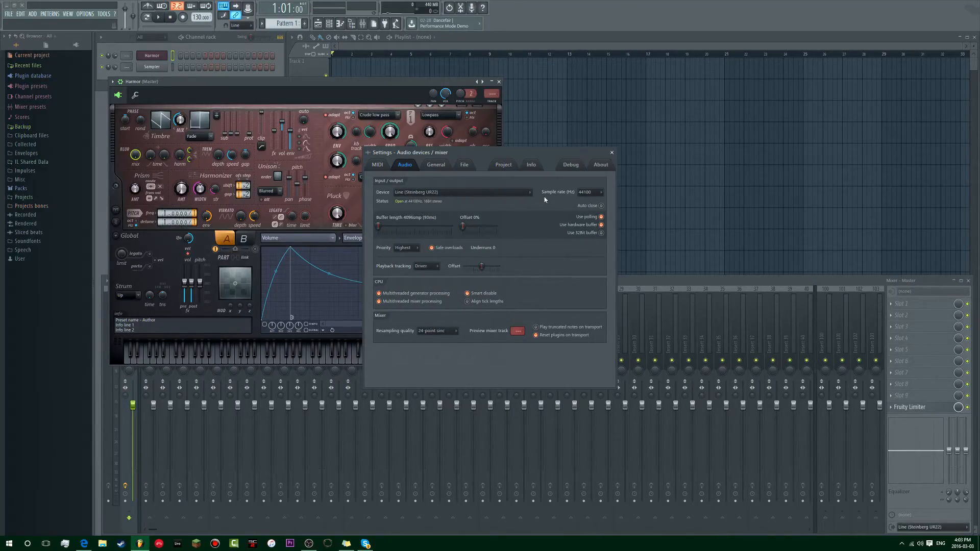
Enable the masterkey 49 keyboard as a MIDI input device in the settings
left_click(464, 165)
left_click(436, 165)
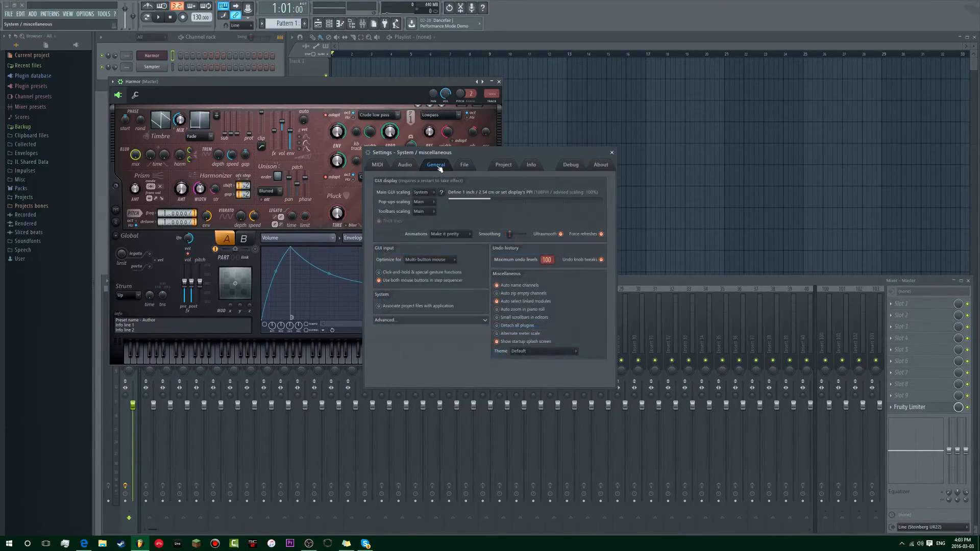
left_click(467, 165)
left_click(377, 165)
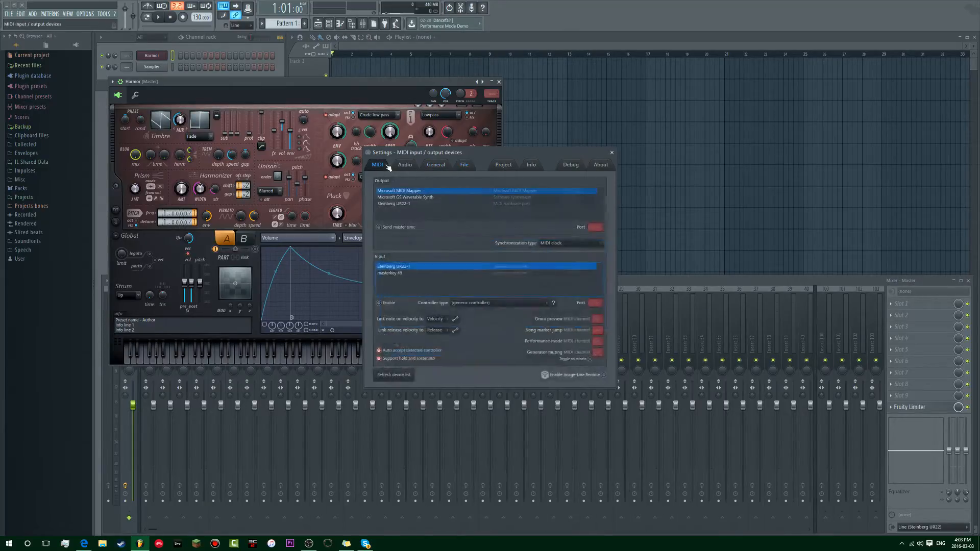
left_click(399, 273)
left_click(380, 303)
Add the My Plugins folder from Documents to the browser's extra search folders in the file settings
left_click(463, 166)
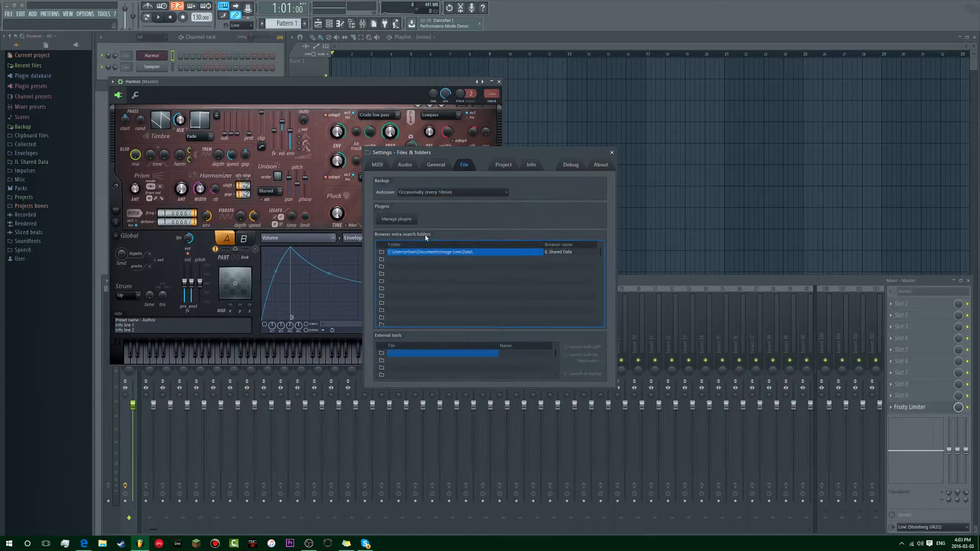
left_click(384, 260)
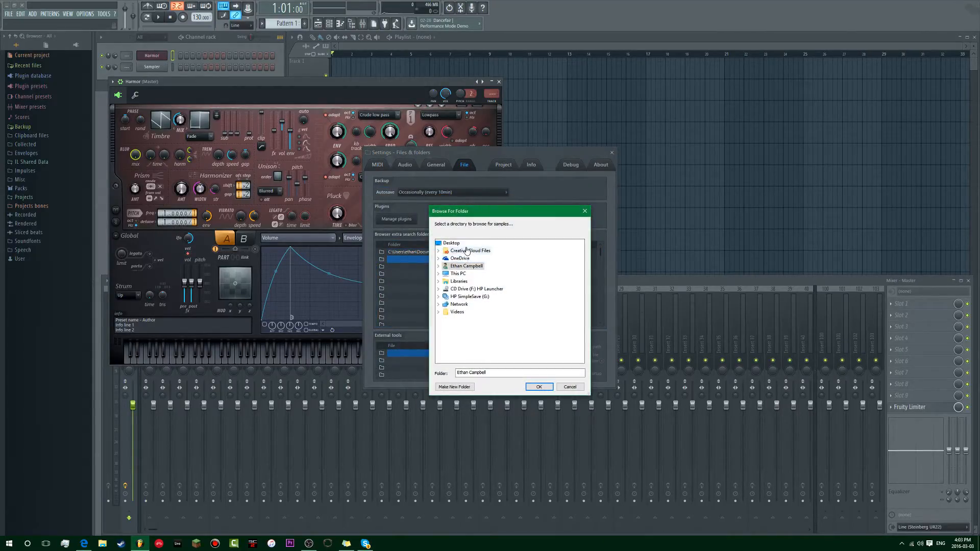
double_click(457, 274)
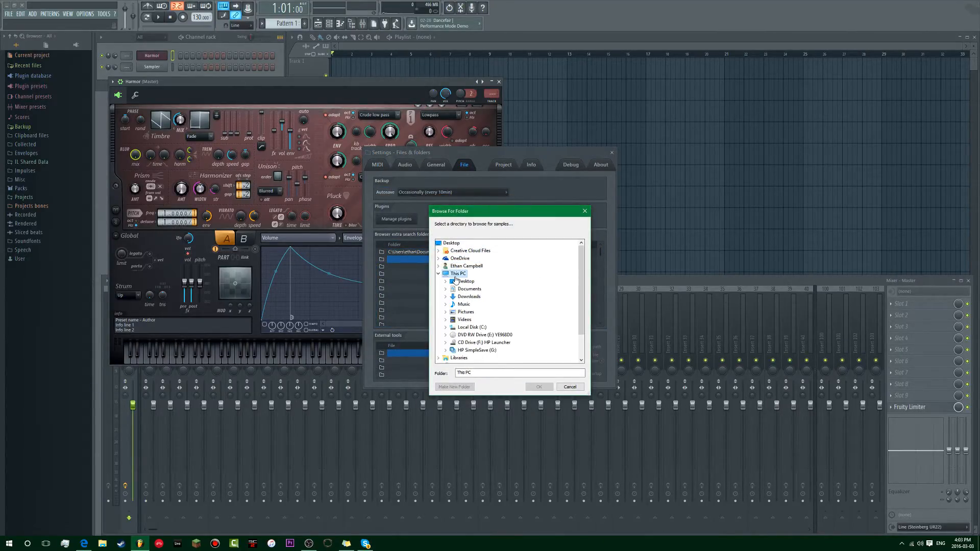
double_click(469, 289)
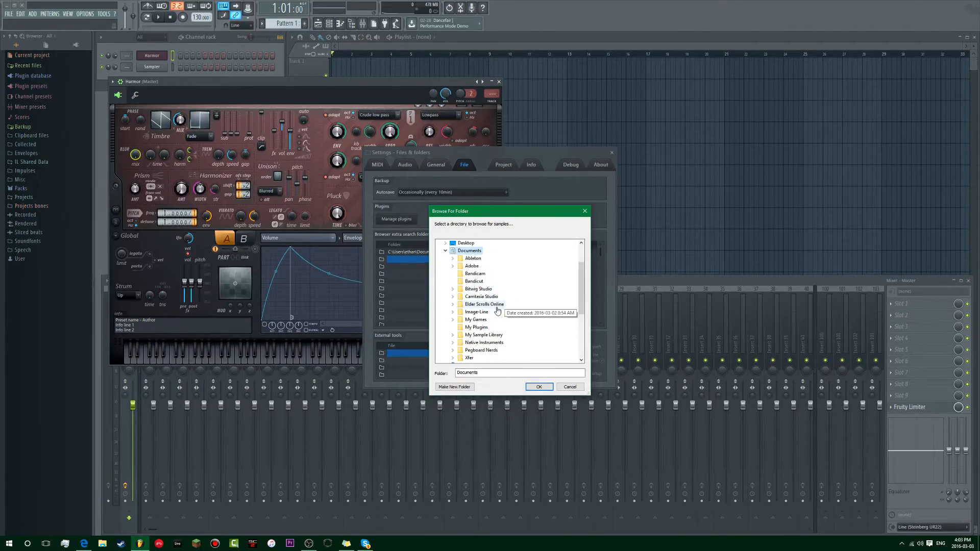
left_click(478, 304)
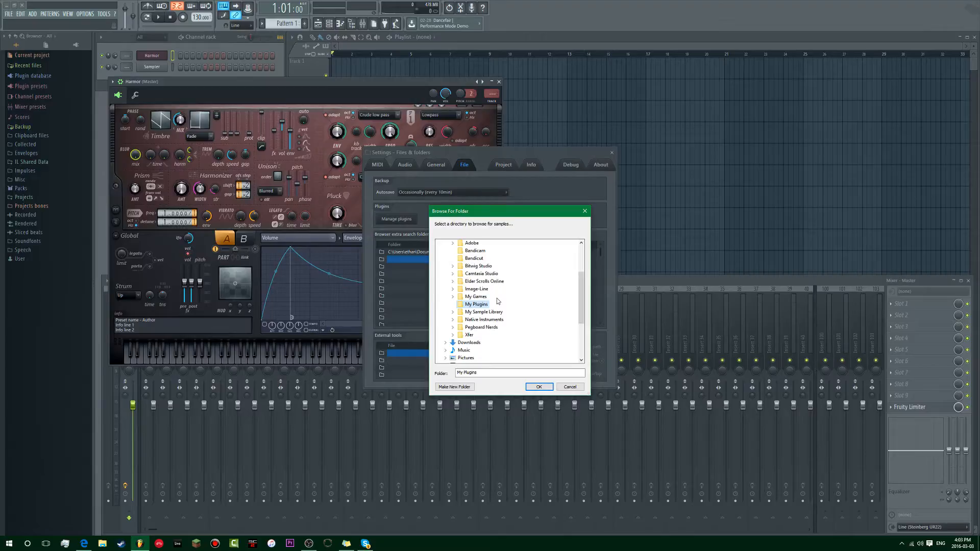
left_click_drag(509, 215, 632, 213)
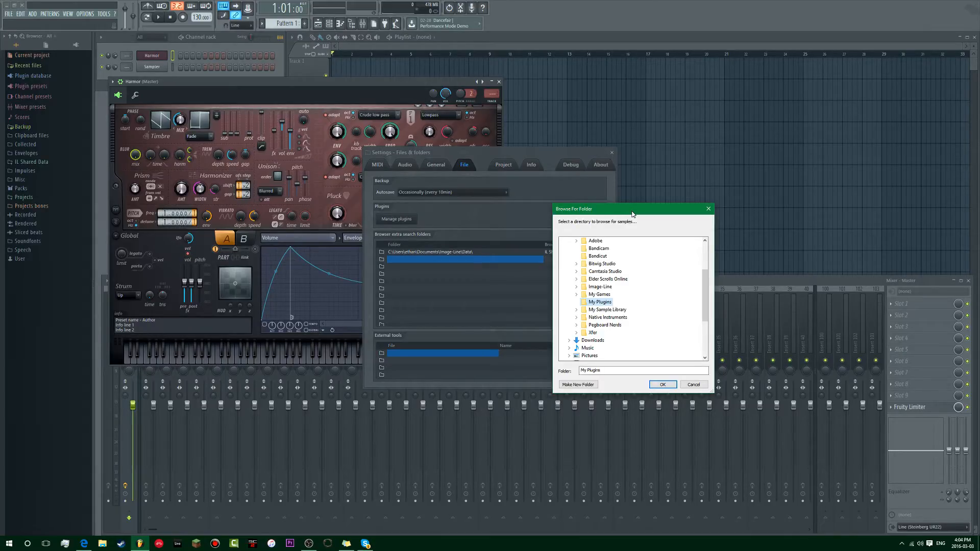
left_click_drag(632, 213, 606, 208)
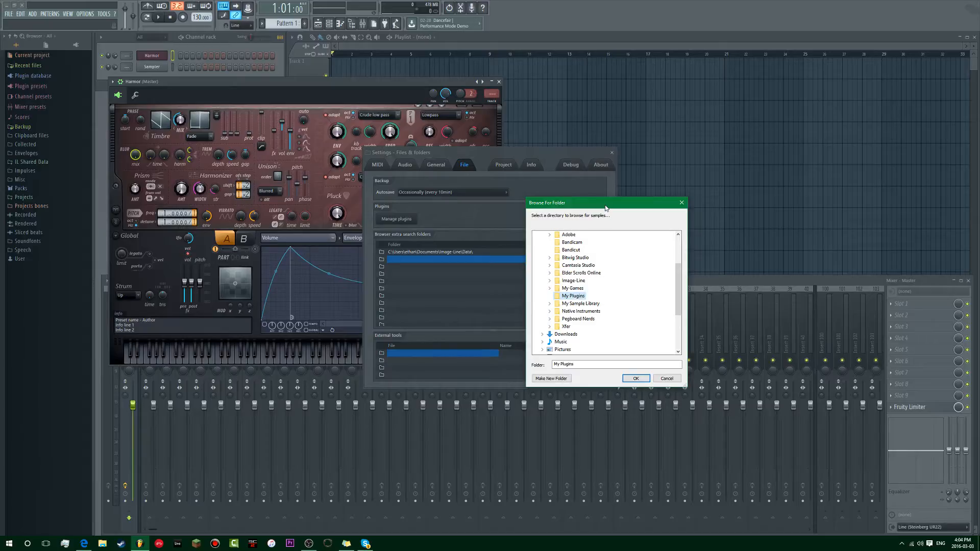
left_click(636, 378)
Add the My Sample Library folder from Documents as another browser search folder and close the settings
left_click(414, 267)
left_click(381, 273)
left_click(438, 282)
left_click(445, 296)
left_click(483, 305)
double_click(483, 305)
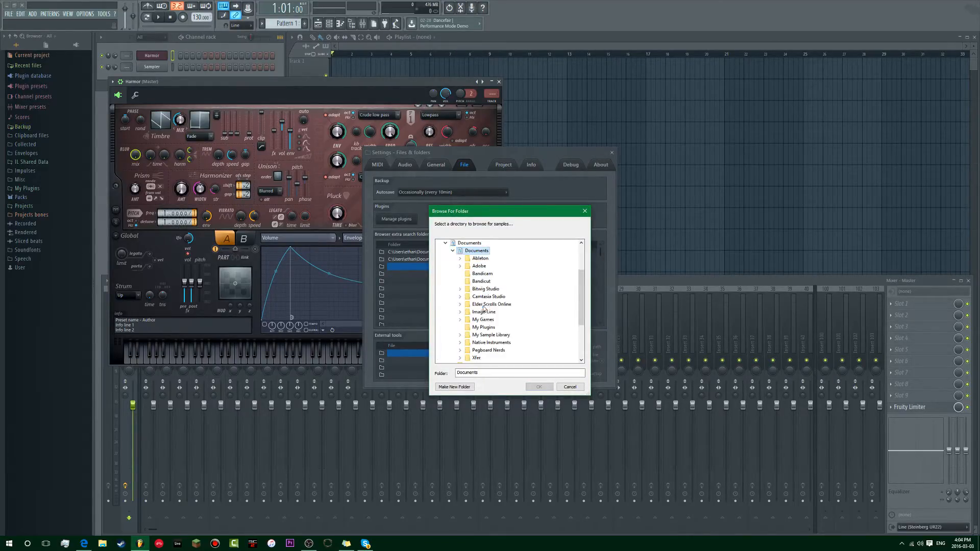
left_click(484, 334)
left_click(539, 386)
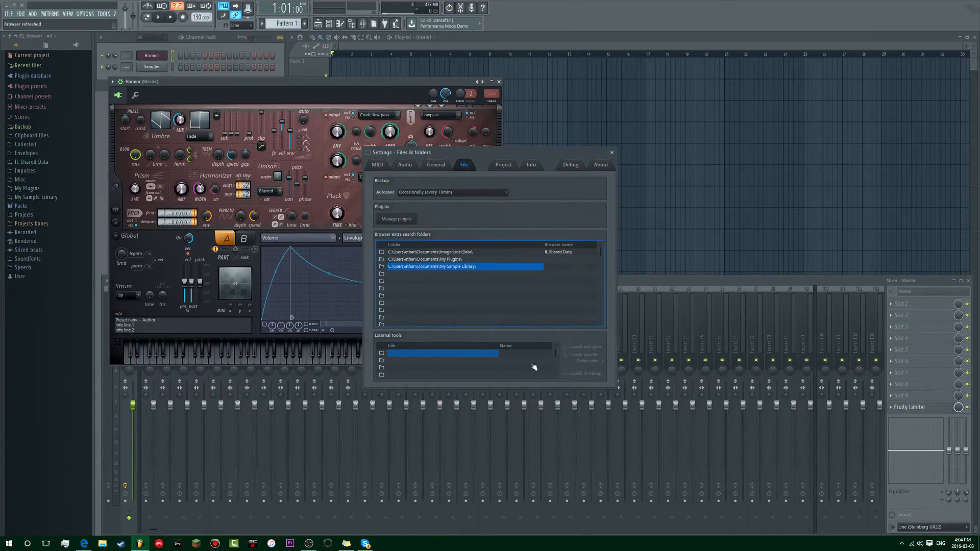
left_click(612, 154)
Reposition the Harmor window and play a few test notes to check the sound output
left_click_drag(419, 82, 493, 84)
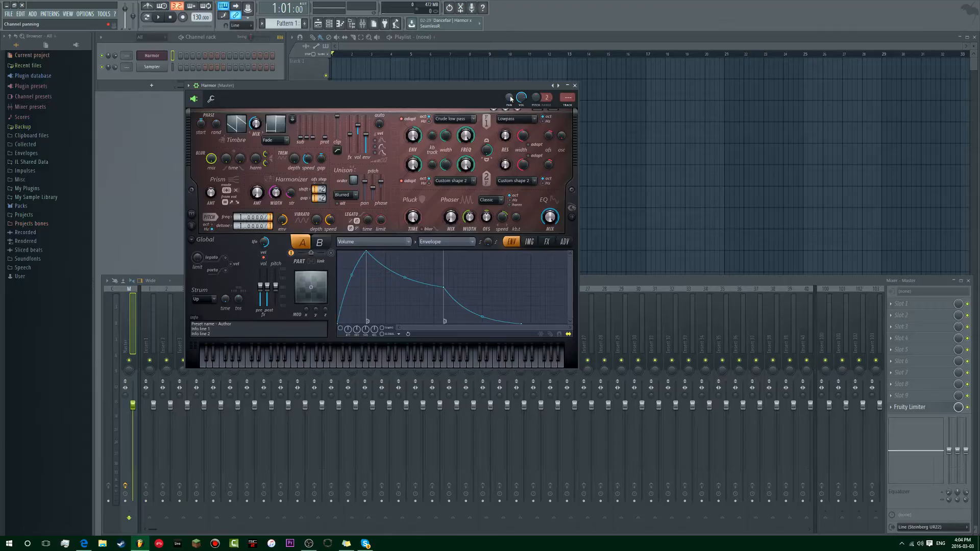
key("n")
key("n")
key("z")
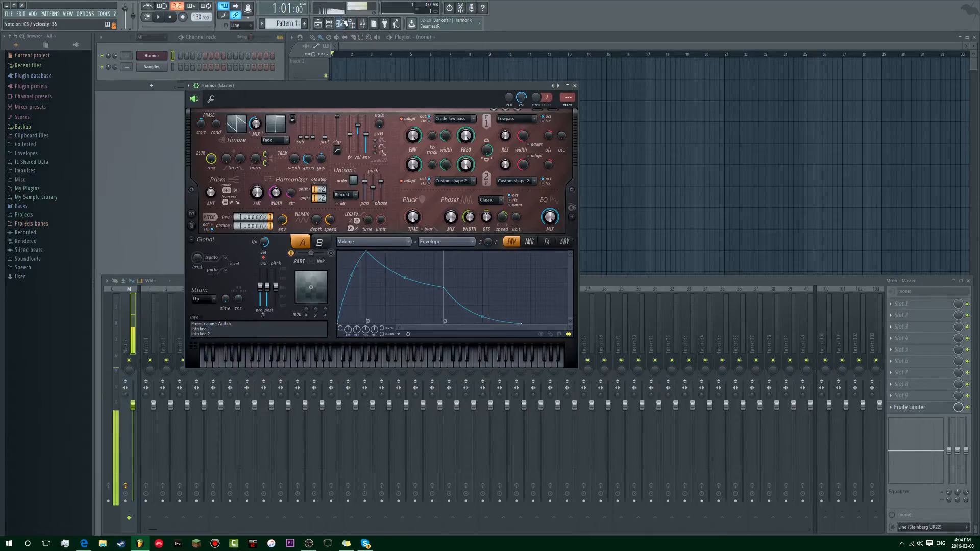
left_click_drag(360, 94, 470, 90)
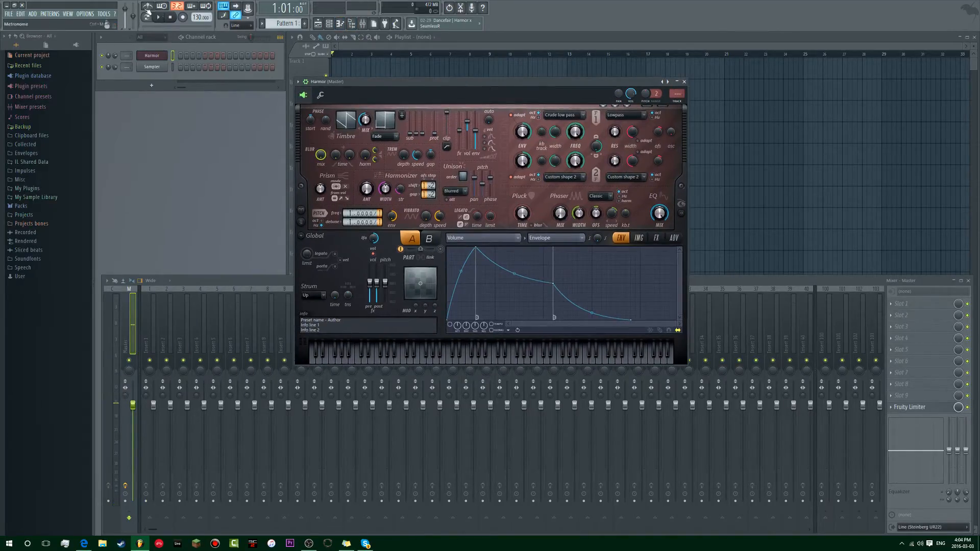
Switch the audio device to Yamaha Steinberg USB ASIO in the audio settings
left_click(85, 13)
left_click(96, 36)
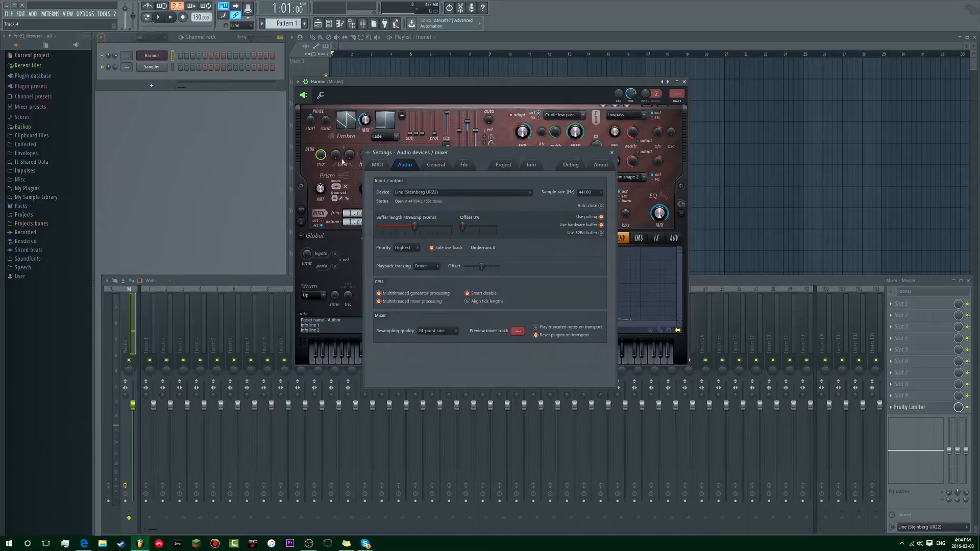
left_click(472, 192)
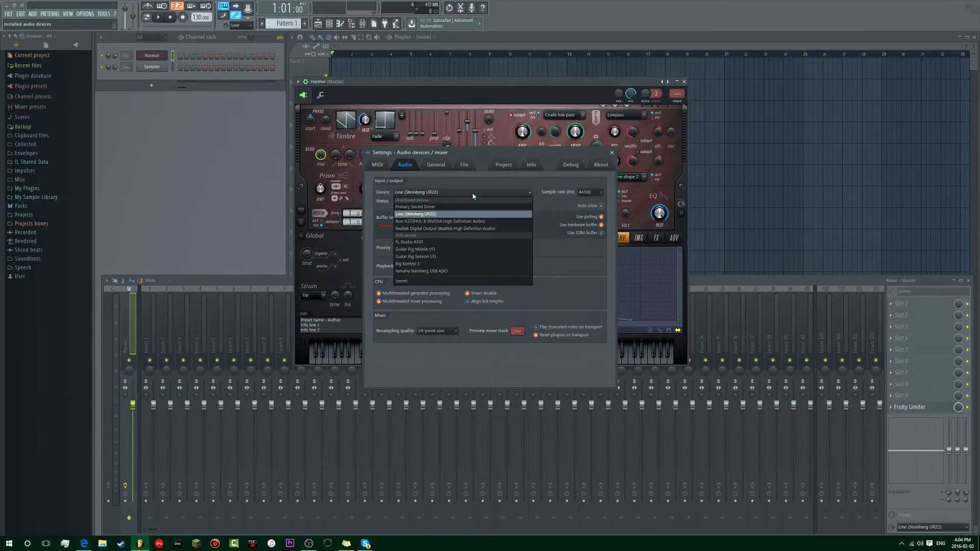
left_click(443, 271)
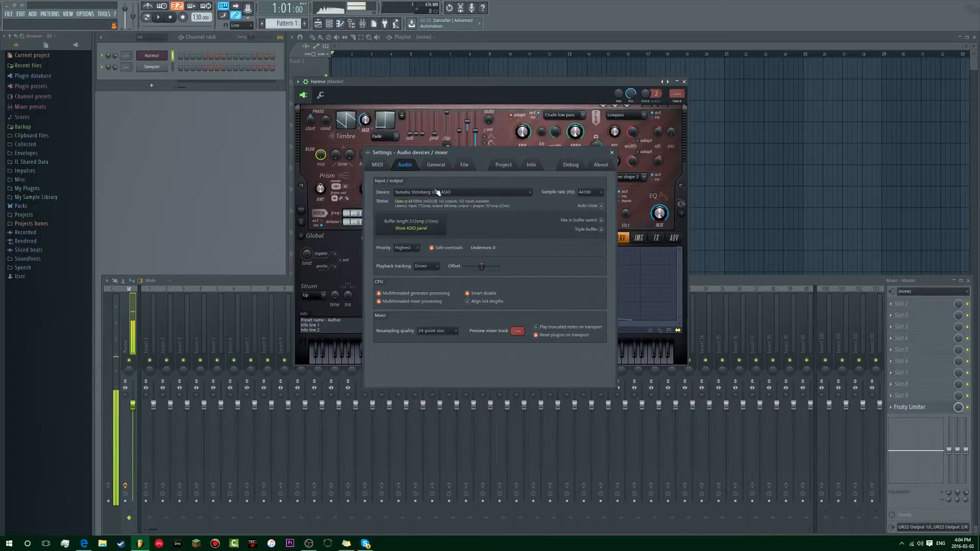
Return the audio device to Line (Steinberg UR22), close the settings and move the Harmor window aside
left_click(435, 192)
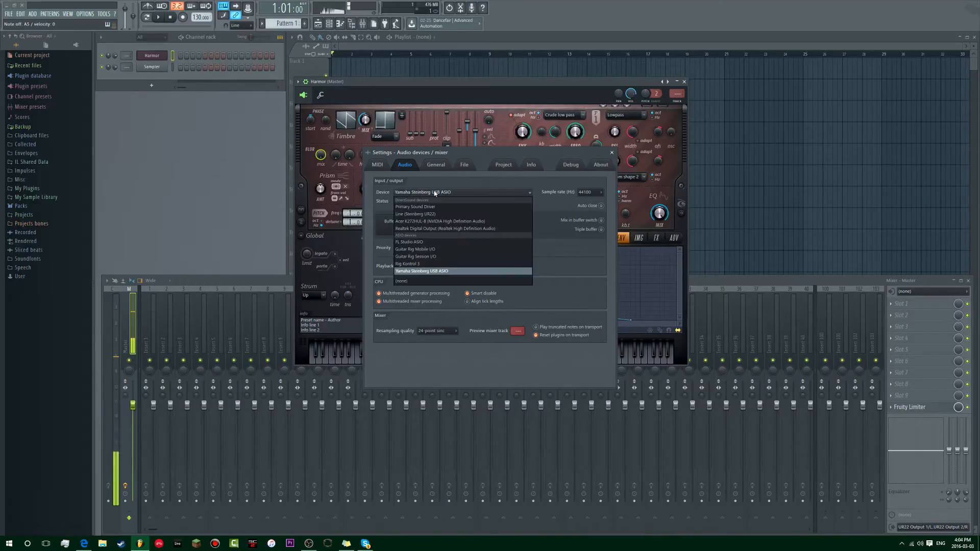
left_click(458, 215)
left_click_drag(480, 157, 539, 148)
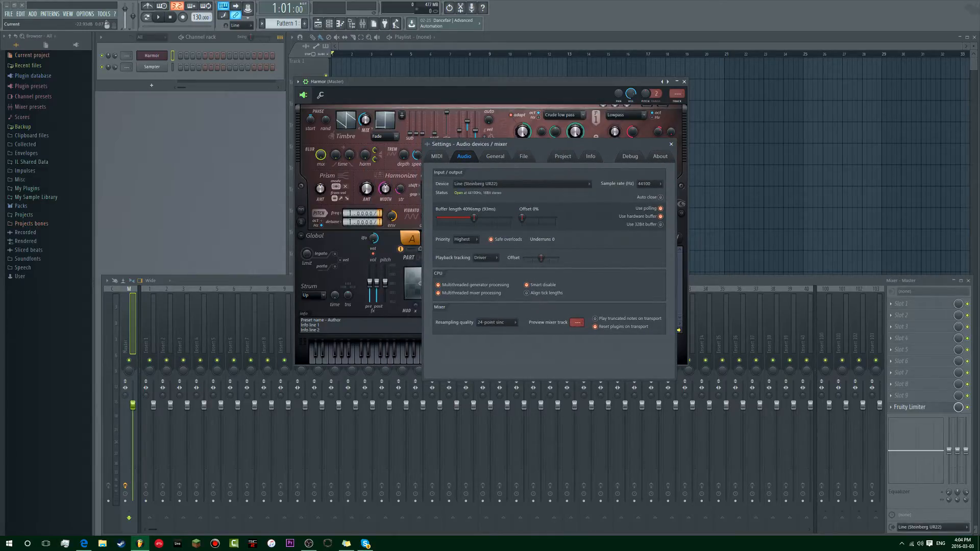
left_click_drag(576, 149, 418, 141)
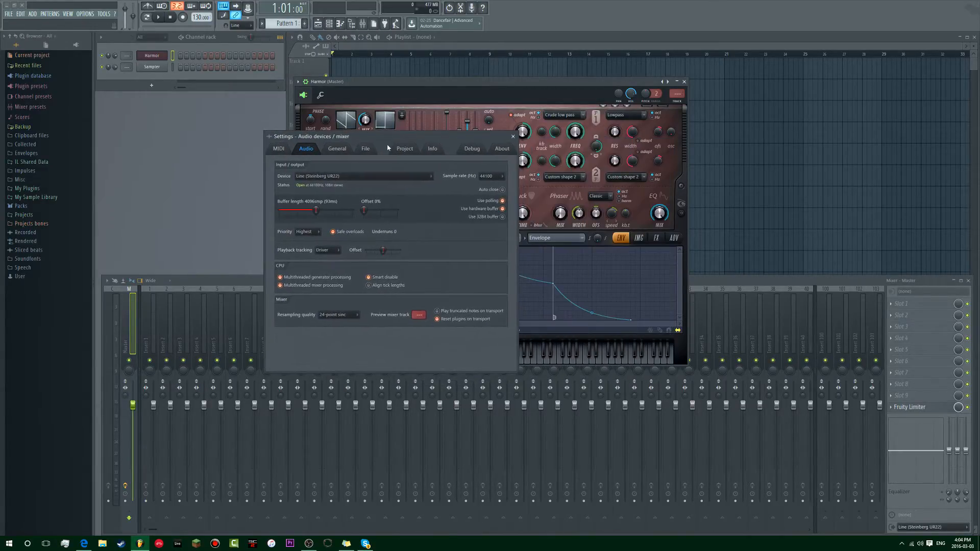
left_click(513, 136)
mouse_move(515, 92)
left_mouse_down()
mouse_move(561, 70)
mouse_move(551, 76)
left_mouse_up()
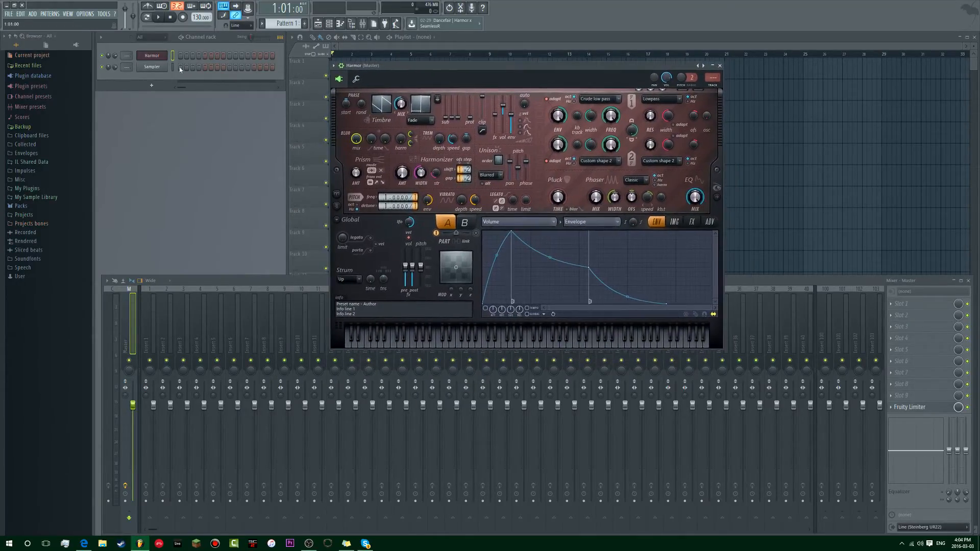
Delete the Sampler channel from the channel rack and move the Harmor window over the mixer
right_click(165, 65)
left_click(182, 140)
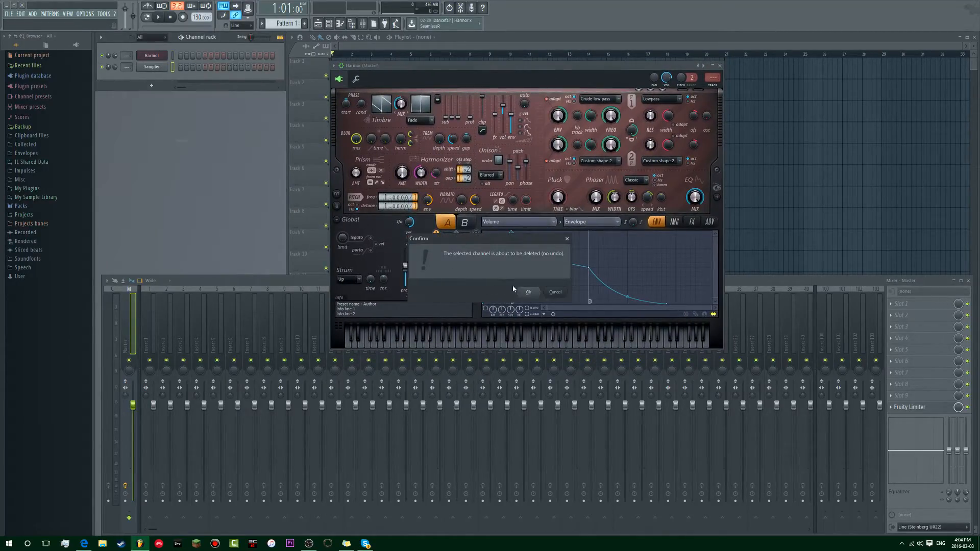
left_click(528, 292)
left_click_drag(477, 65, 341, 148)
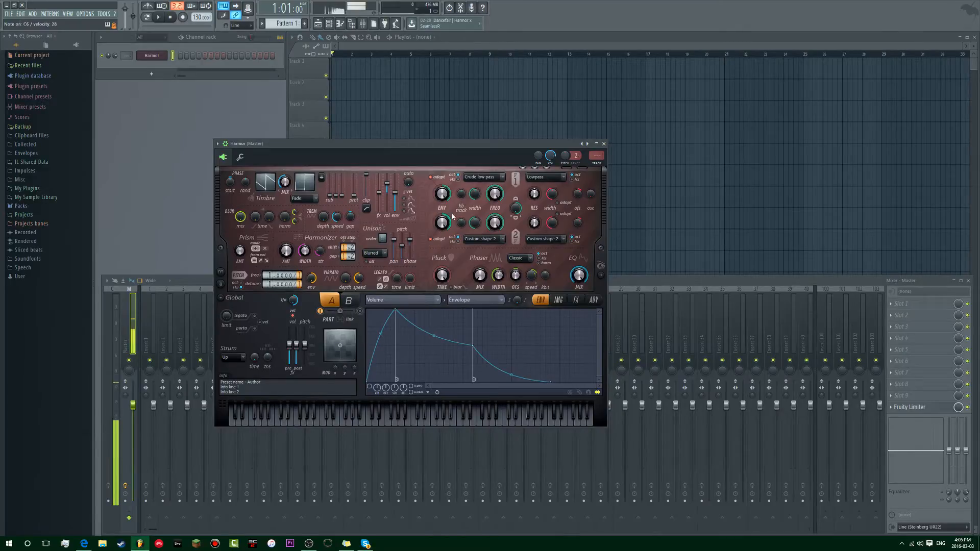
Set the note-on and release velocity links to (none) in the MIDI settings, then close the settings
left_click(84, 14)
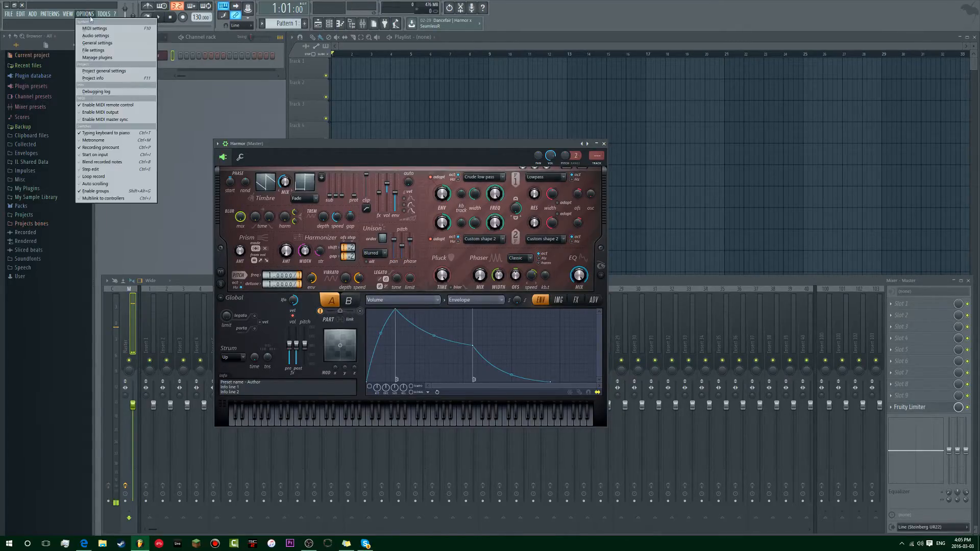
left_click(94, 50)
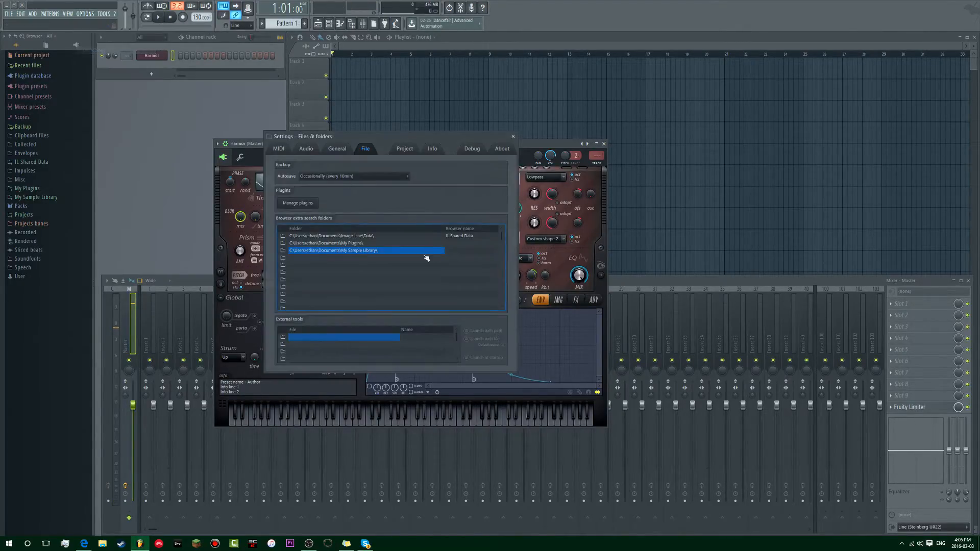
left_click(277, 150)
left_click(302, 151)
left_click(279, 151)
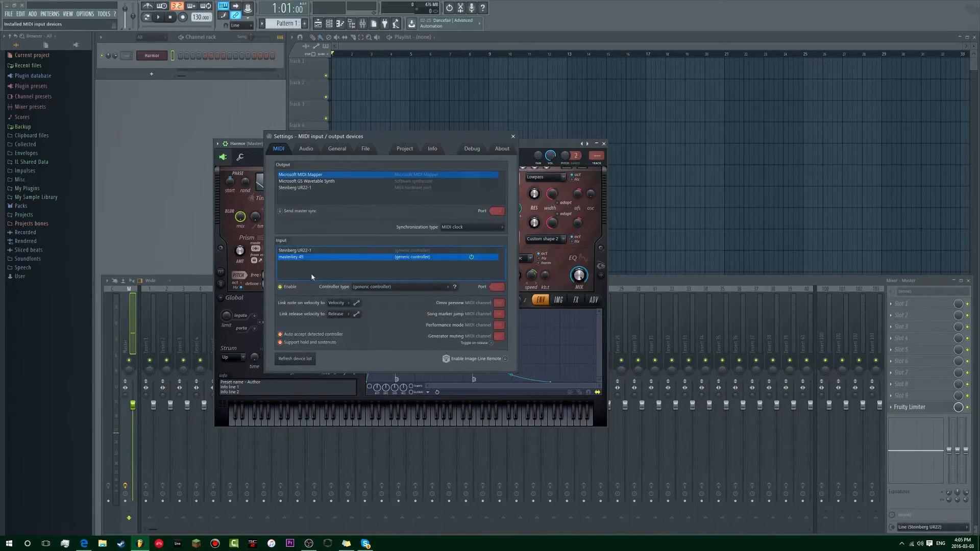
left_click(338, 303)
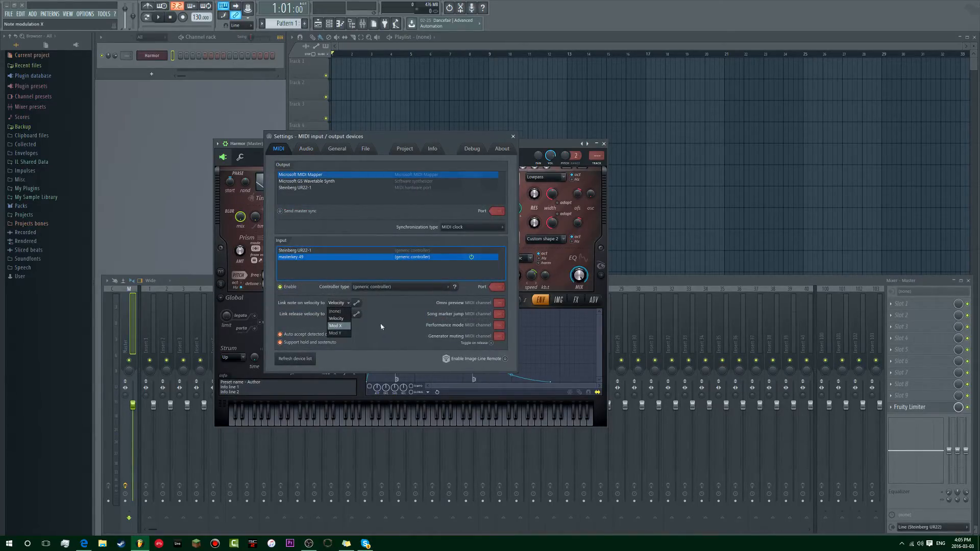
left_click(341, 313)
left_click(343, 315)
left_click(342, 322)
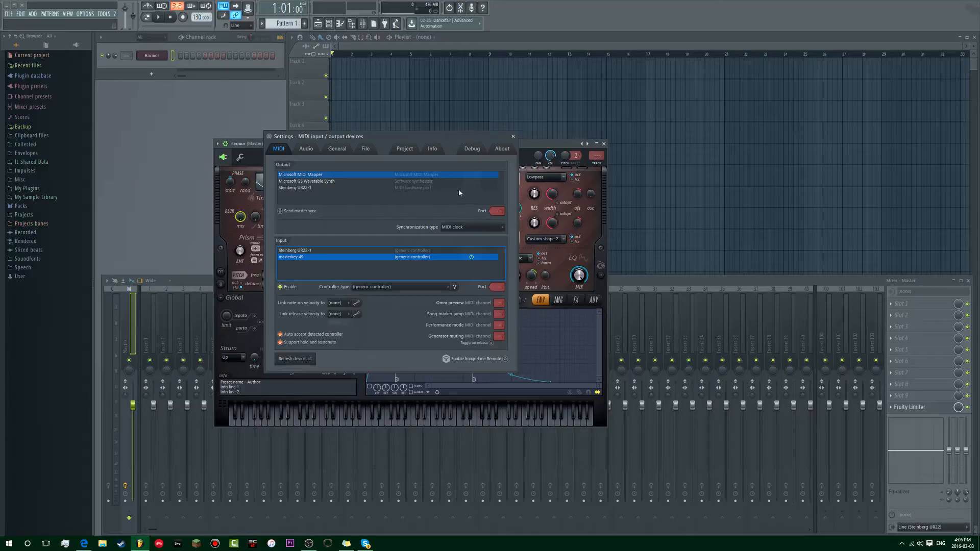
left_click(514, 136)
Move the Harmor window up, bring the mixer forward and widen the output monitor on the main toolbar
left_click_drag(499, 144, 500, 85)
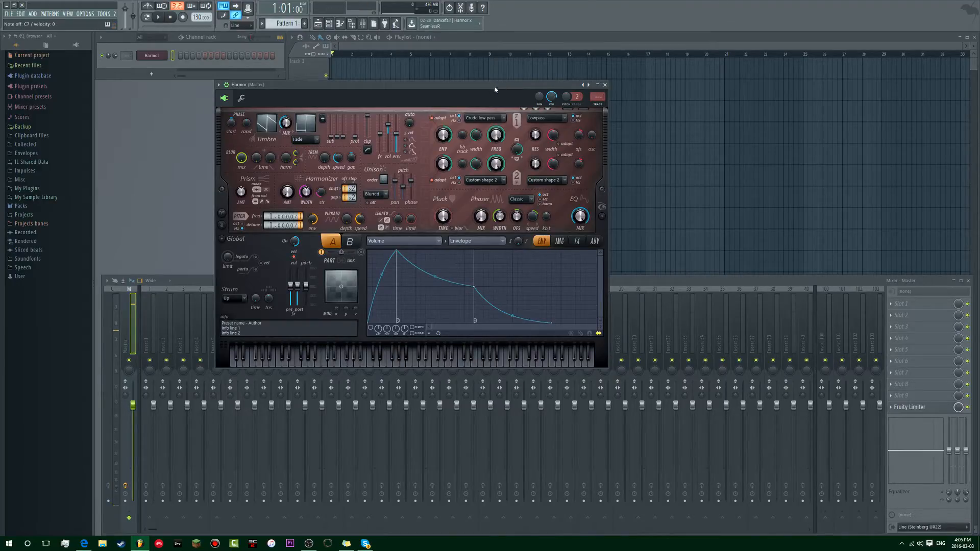
left_click(196, 283)
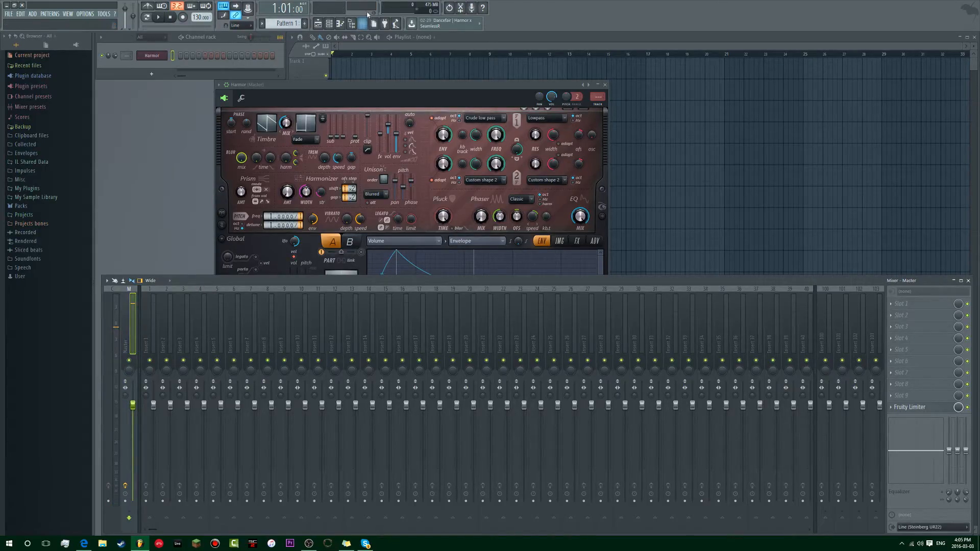
left_click_drag(377, 6, 733, 4)
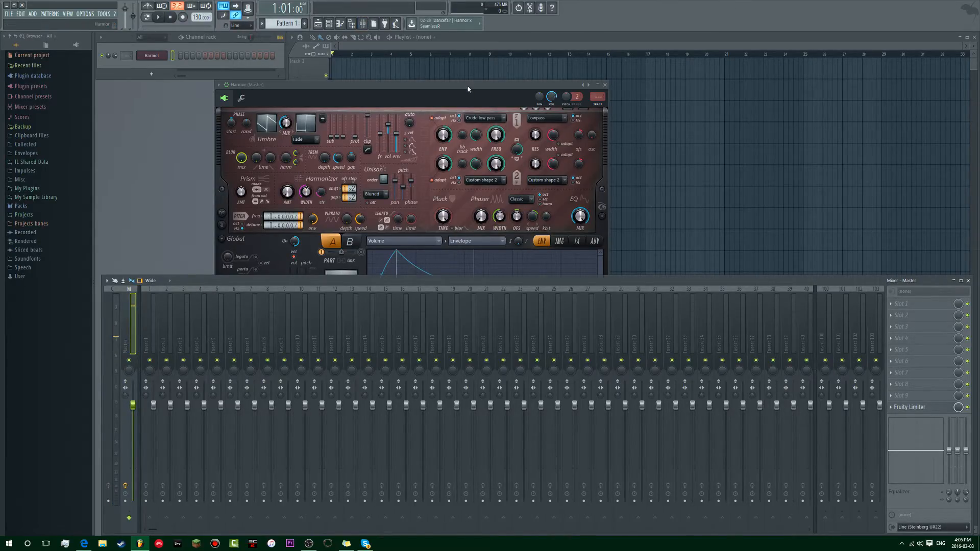
Expand Harmor's spectral display and reposition the plugin window between the playlist and mixer
left_click_drag(467, 88, 541, 38)
left_click_drag(613, 40, 534, 123)
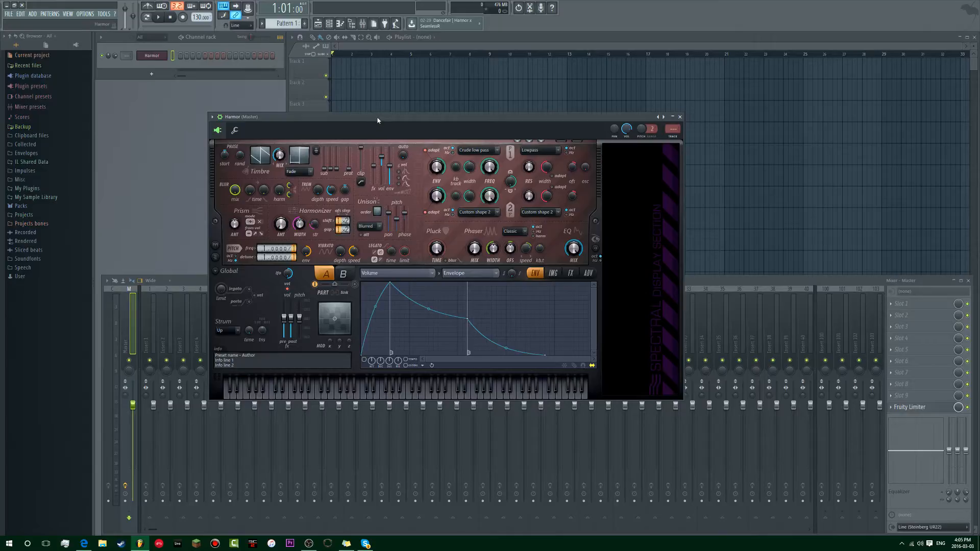
left_click_drag(378, 120, 378, 114)
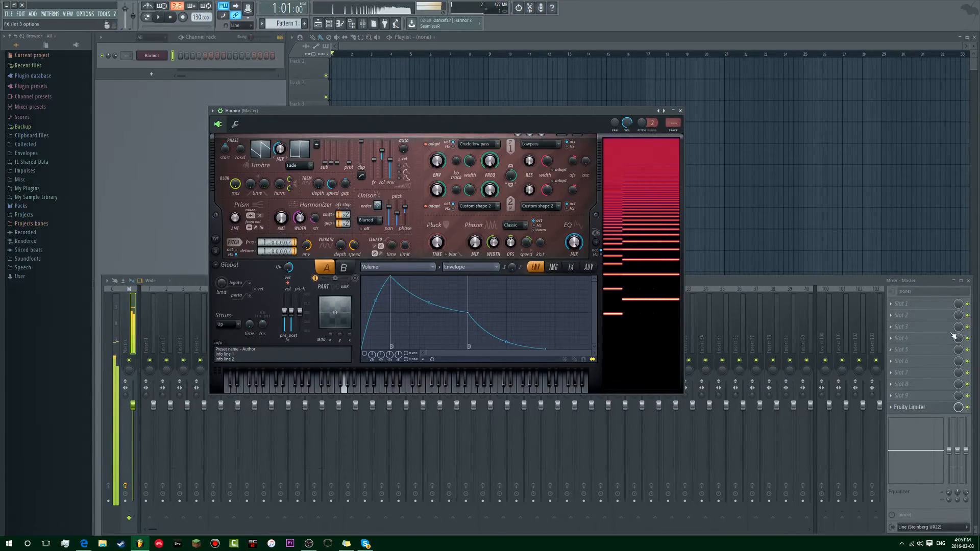
Route the Harmor channel to mixer insert 2 and load Fruity parametric EQ 2 in its first effect slot
key("ctrl+l")
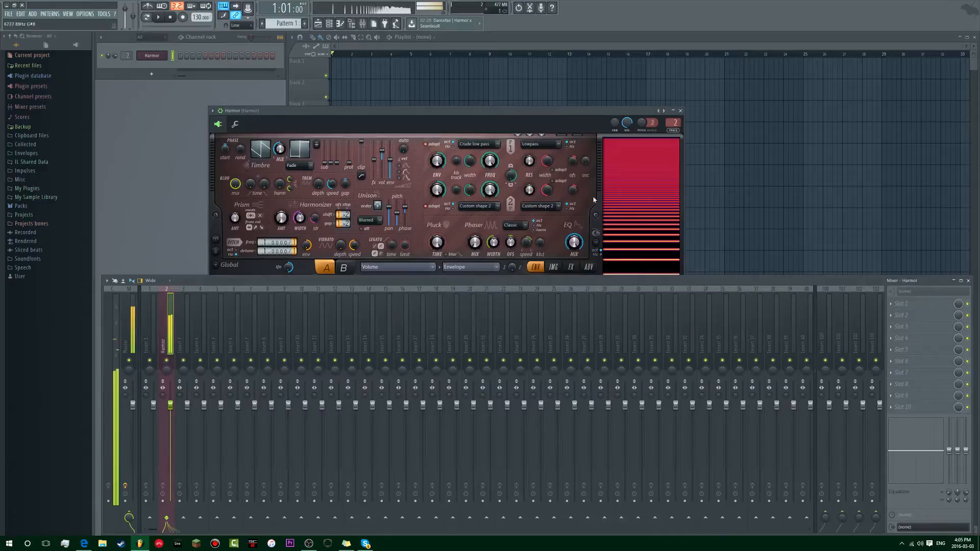
left_click(901, 304)
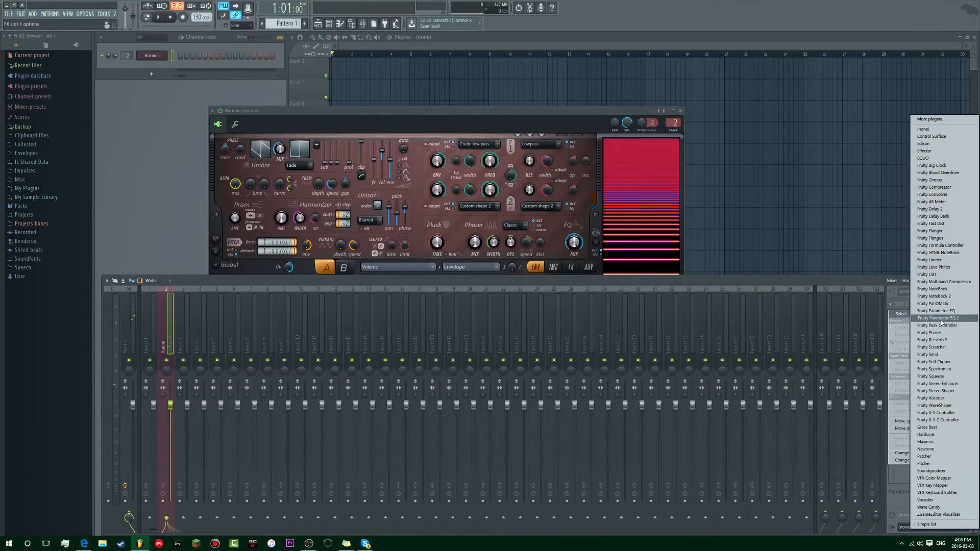
left_click(942, 319)
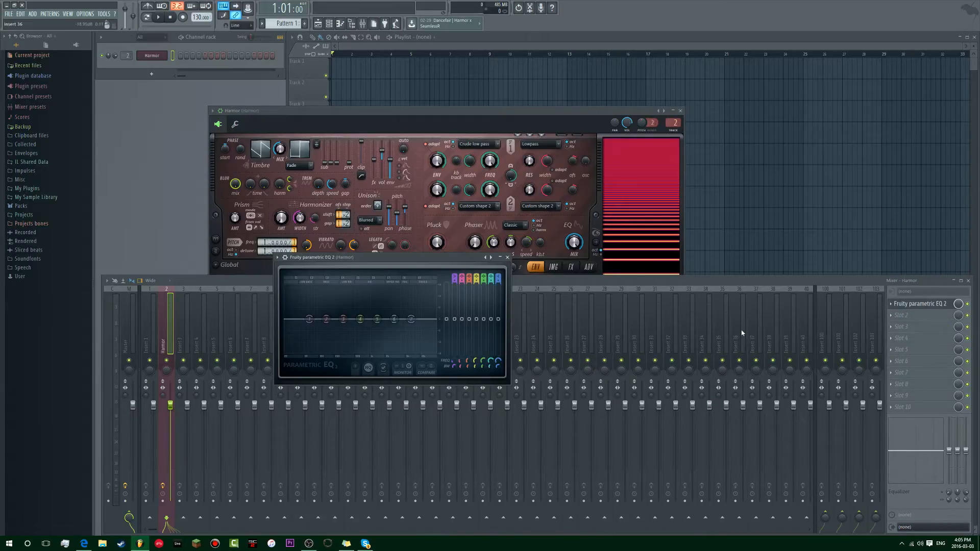
left_click_drag(434, 259, 463, 120)
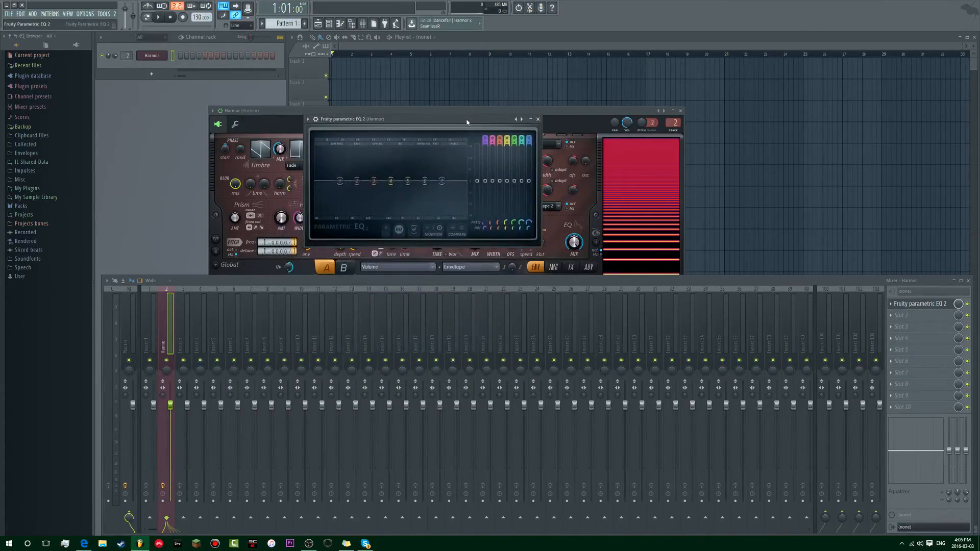
key("b")
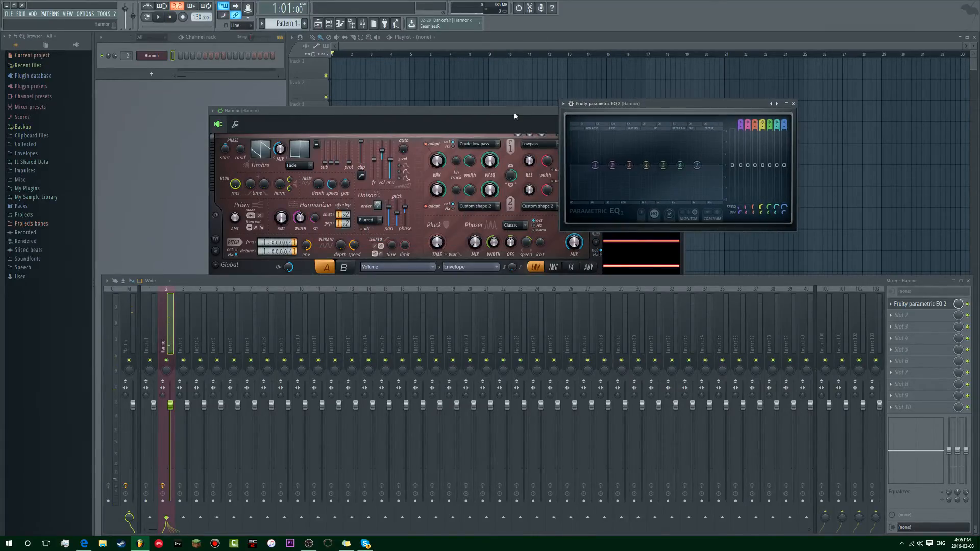
Bring Harmor forward beside the equalizer window and lower its unison phase slider
left_click(514, 117)
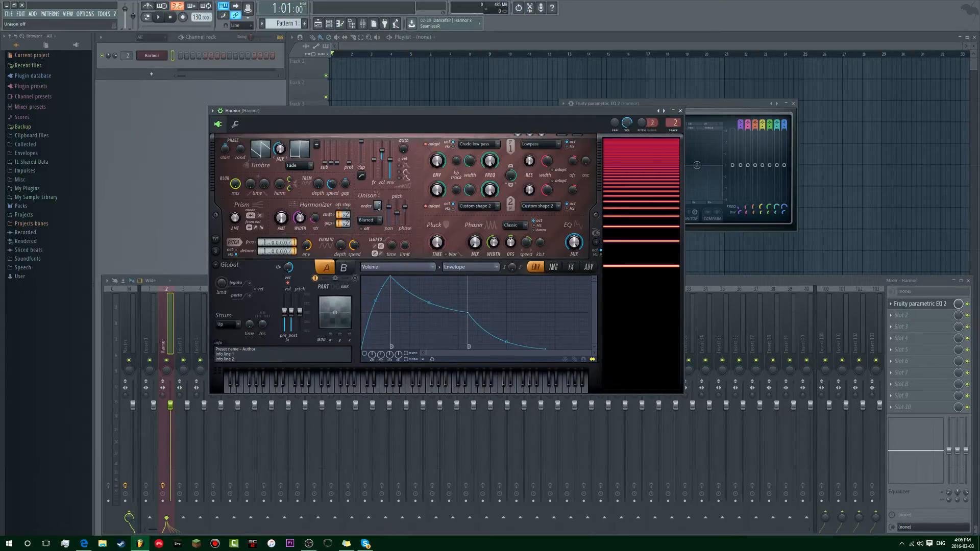
left_click_drag(401, 105, 316, 148)
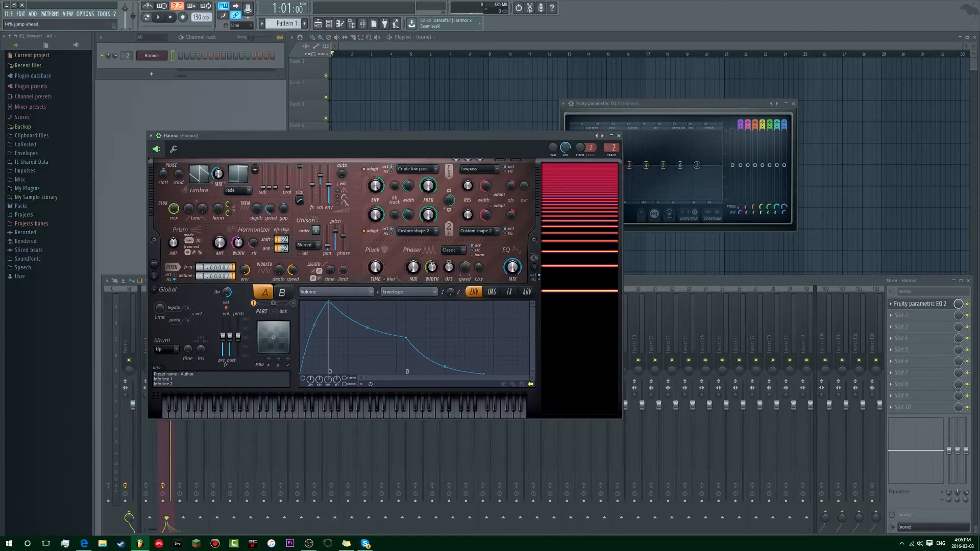
left_click_drag(347, 231, 343, 239)
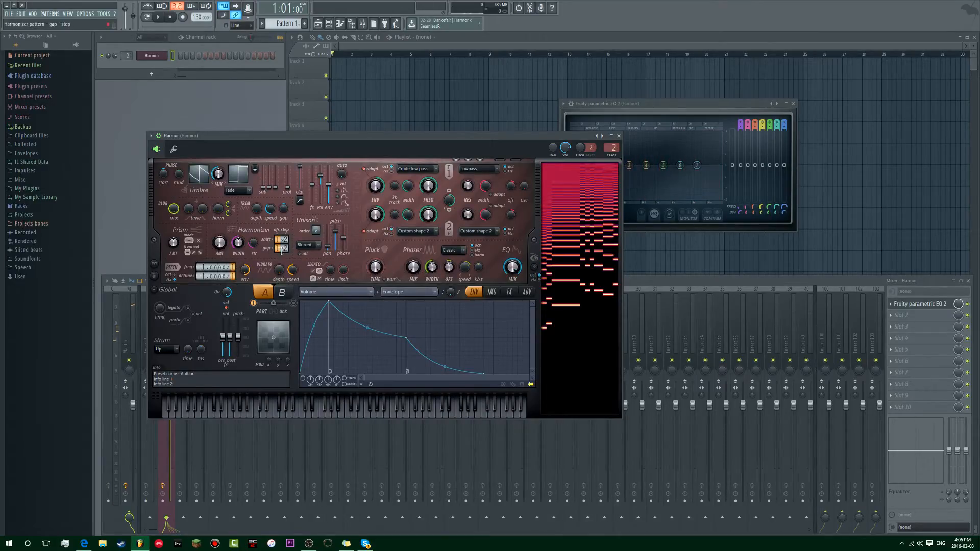
Set Harmor's distortion type to Log in its effects section and return to the volume envelope
left_click(508, 292)
left_click(358, 312)
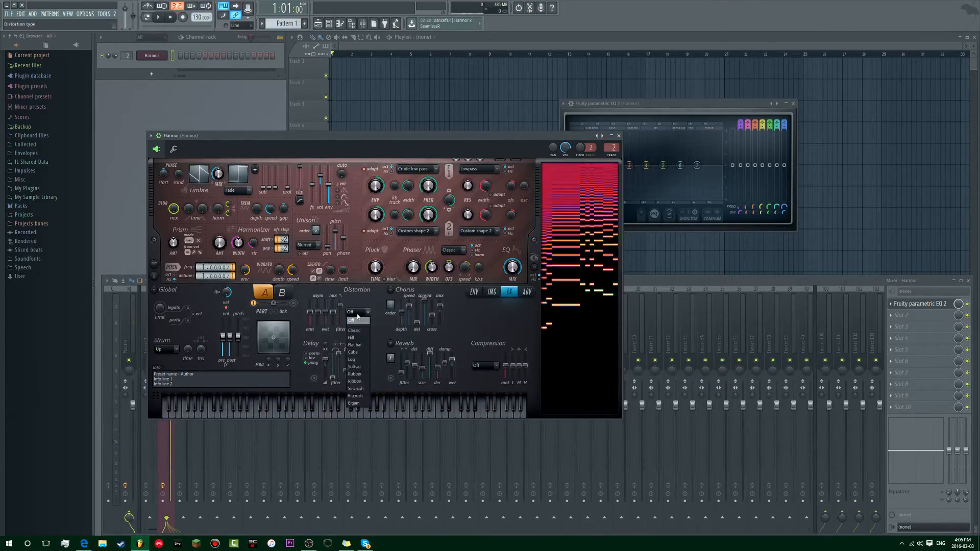
left_click(357, 363)
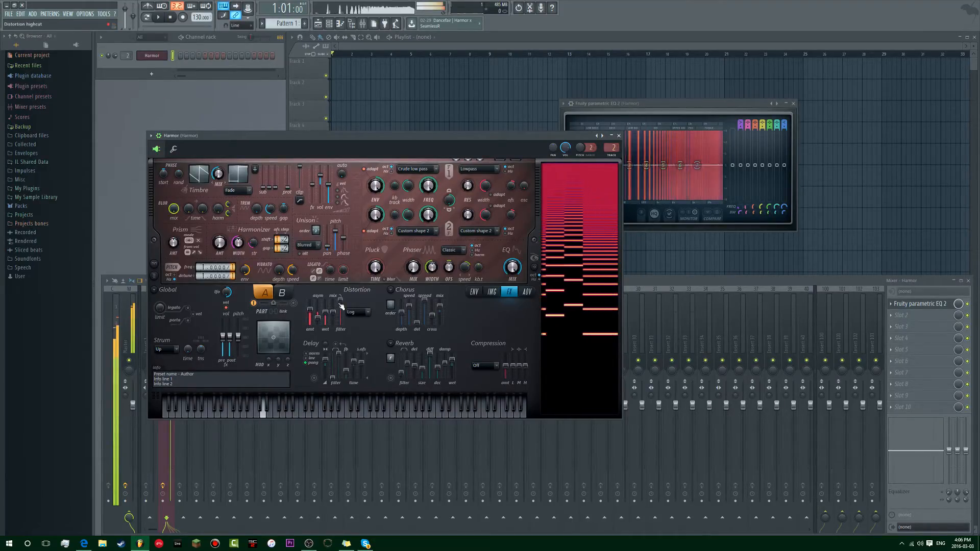
left_click(480, 291)
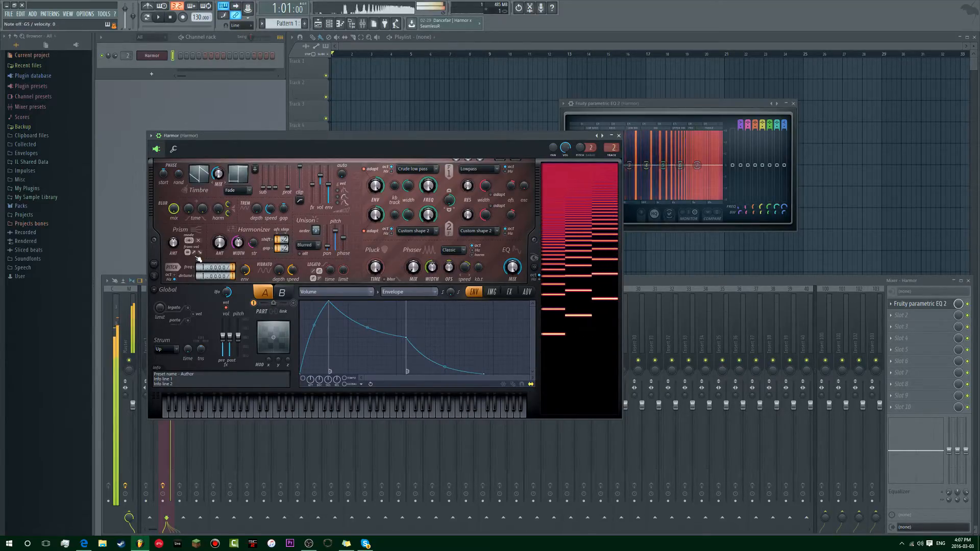
Place Pattern 1 at the start of playlist Track 1 and close the Harmor window
left_click(336, 66)
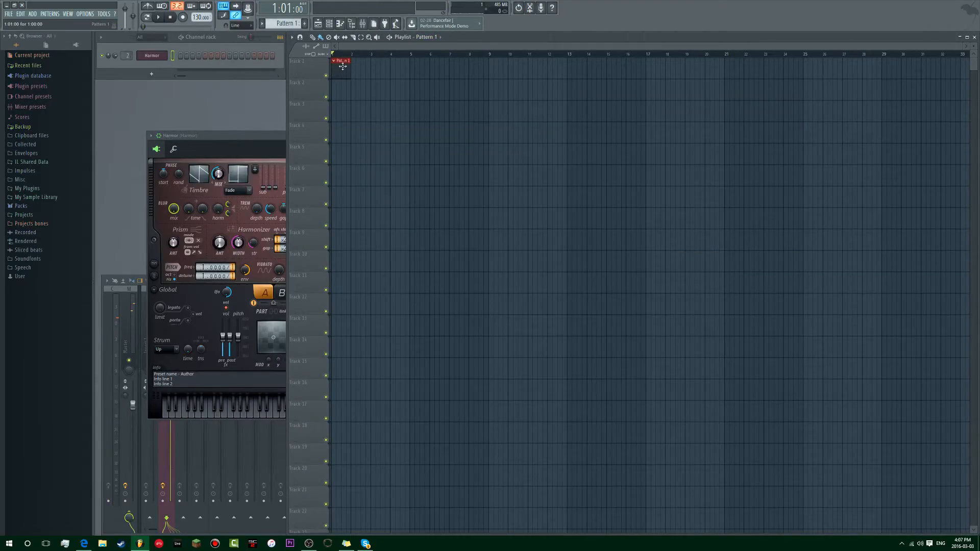
left_click(155, 58)
left_click_drag(356, 137, 615, 125)
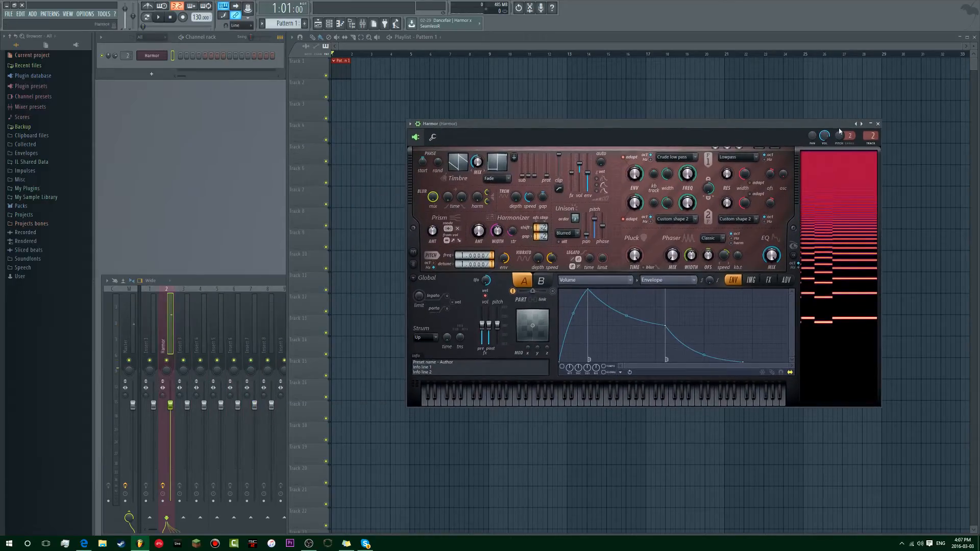
left_click(878, 124)
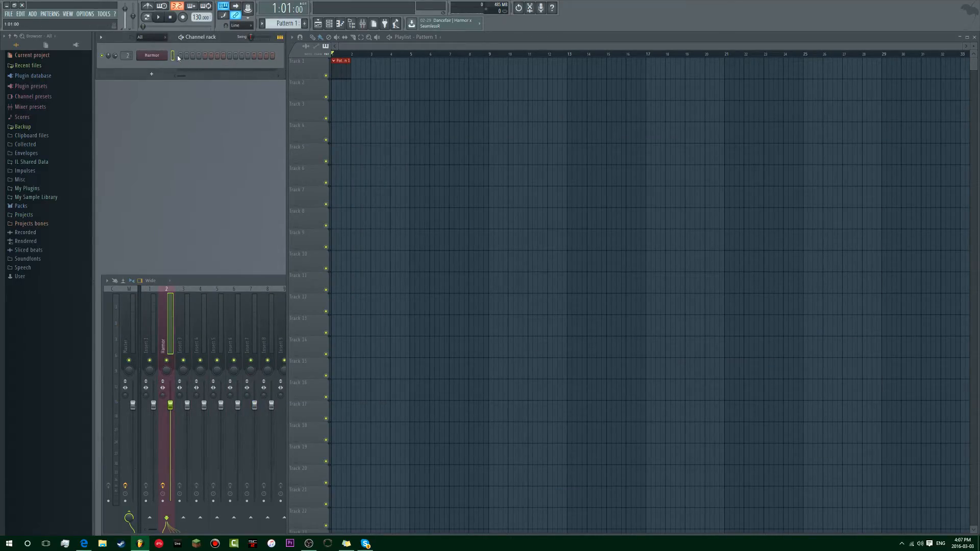
Open the piano roll for the Harmor channel and position its window over the playlist
left_click(280, 37)
left_click(213, 57)
left_click_drag(621, 87, 516, 87)
Audition several Harmor notes between C3 and C4 on the piano roll keyboard
left_click(377, 230)
mouse_move(364, 241)
left_mouse_down()
mouse_move(364, 335)
mouse_move(365, 283)
left_mouse_up()
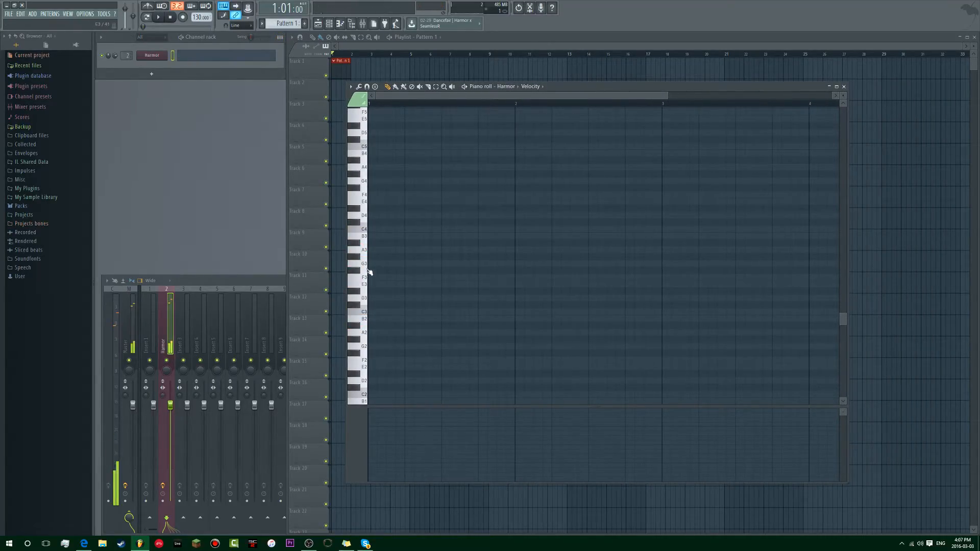
left_click(364, 312)
left_click(365, 249)
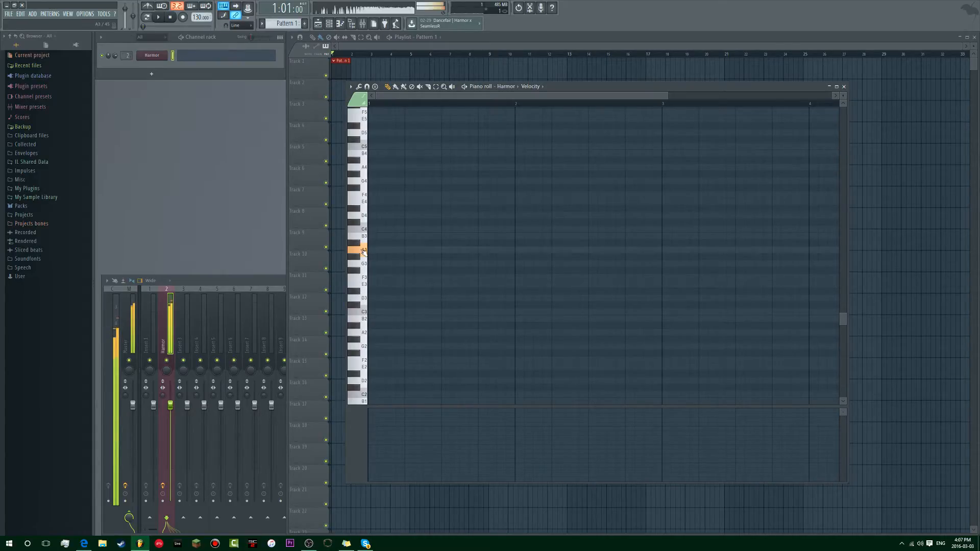
left_click(366, 311)
left_click(365, 238)
left_click(365, 251)
left_click(366, 231)
left_click(366, 265)
left_click(364, 312)
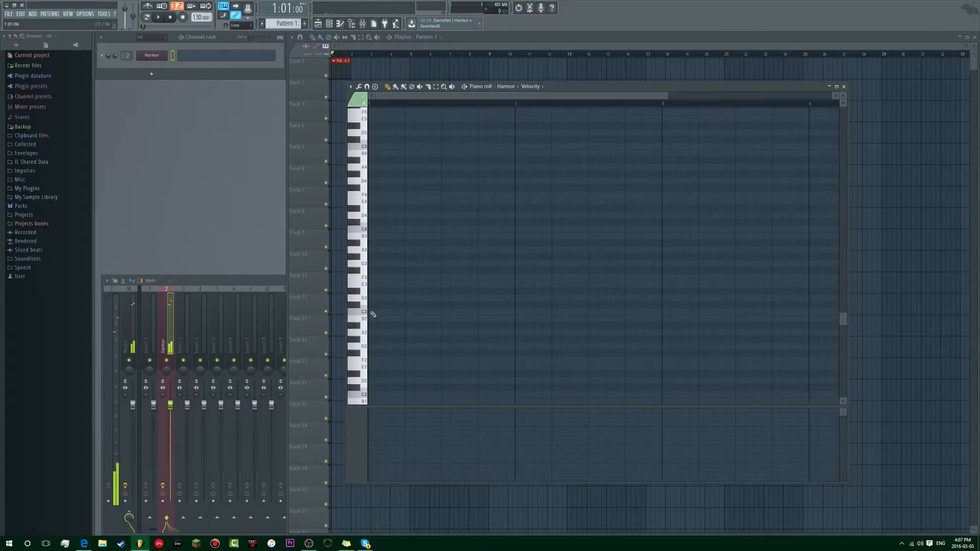
Draw a C3 note from the start of bar 1, play it back and shorten it to half a bar
left_click_drag(373, 315, 663, 313)
key("space")
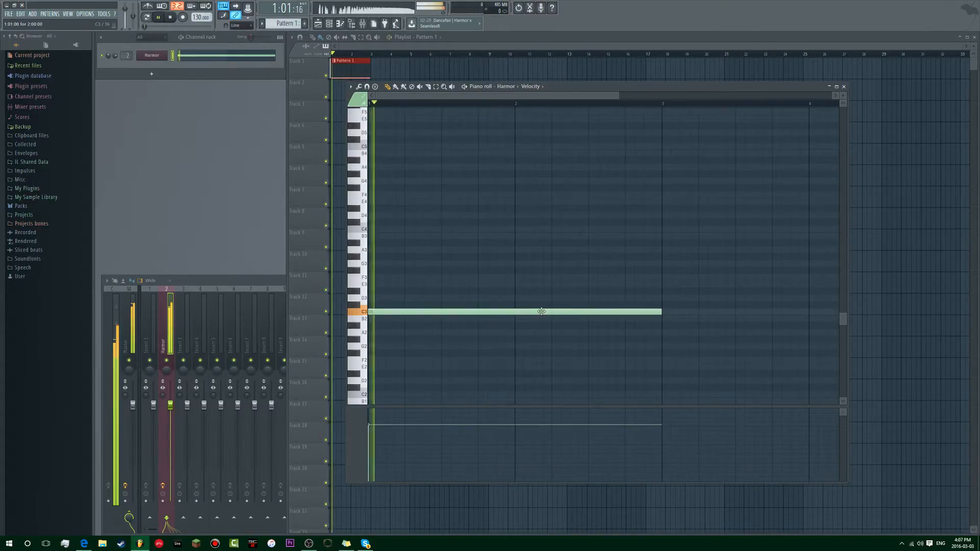
key("space")
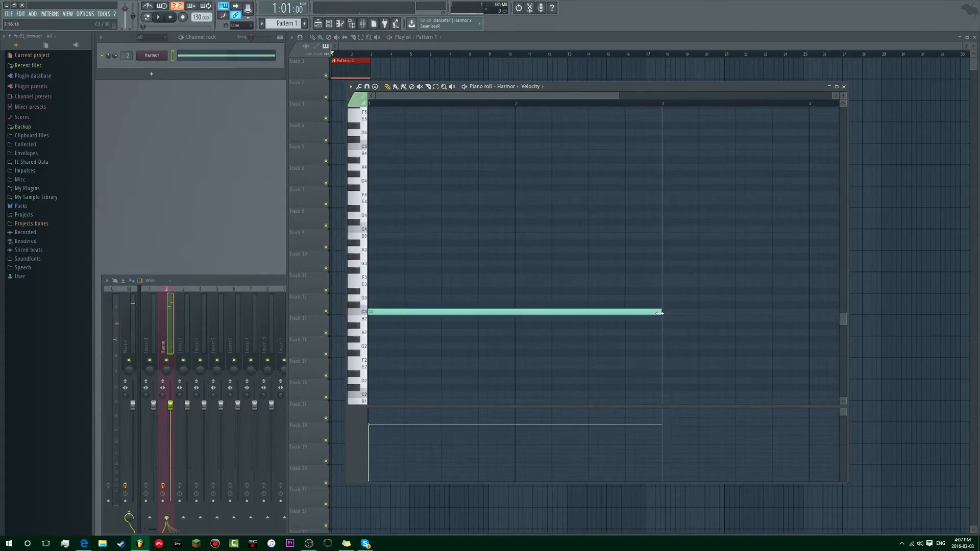
left_click_drag(661, 312, 436, 323)
Try an E3 note at 1:05:00 above the C3 note and delete it
left_click(405, 284)
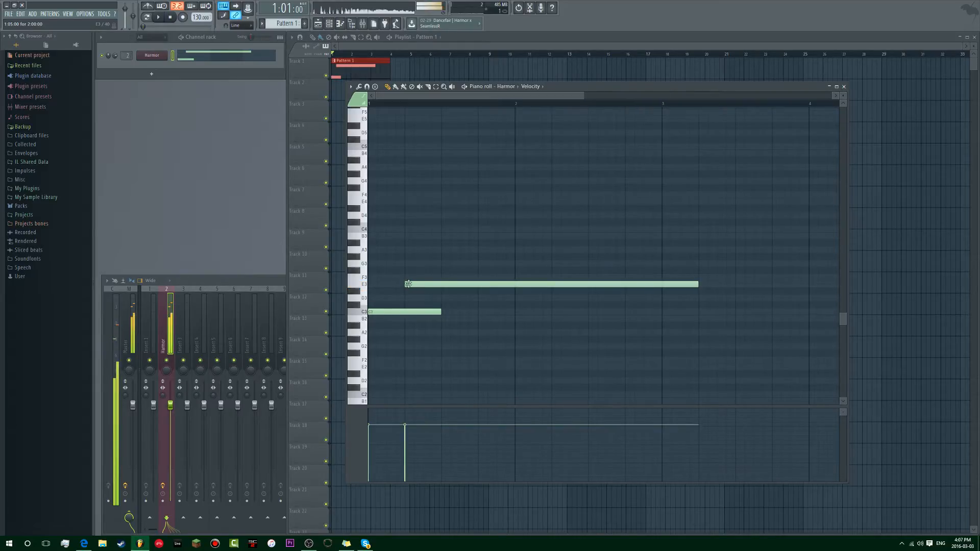
right_click(465, 284)
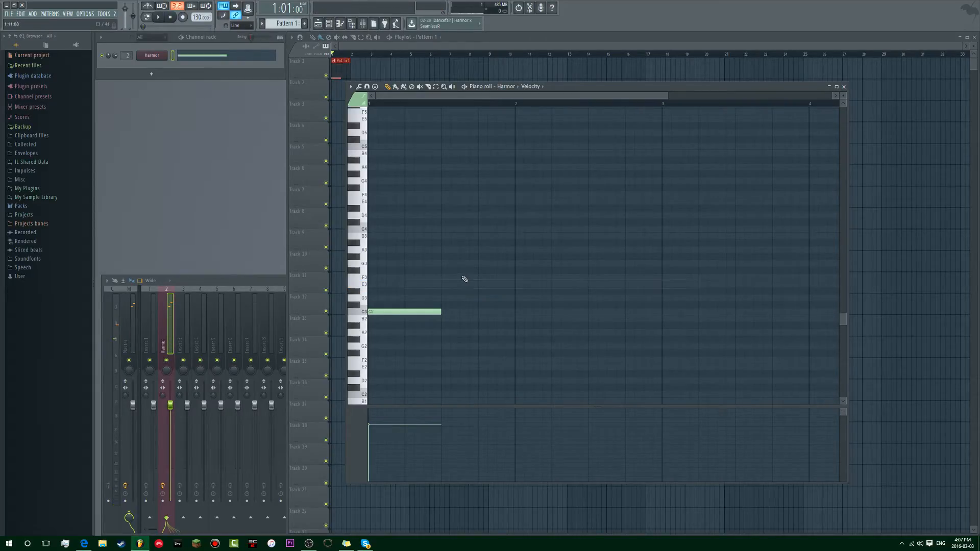
Look over the general settings options and close the settings
left_click(85, 14)
left_click(94, 51)
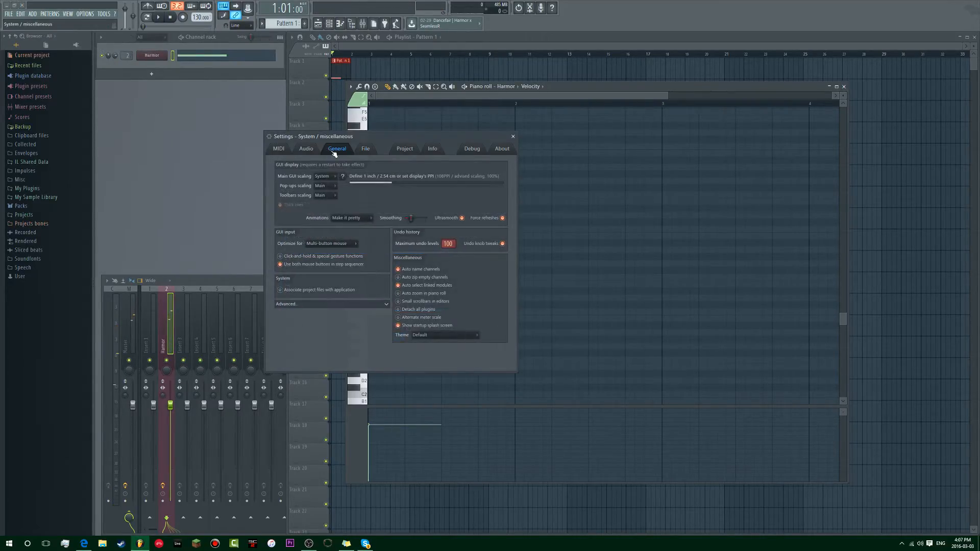
left_click(513, 137)
Add a two-step slide note at C5 starting at 1:03:00 above the C3 note and play it back
left_click(433, 243)
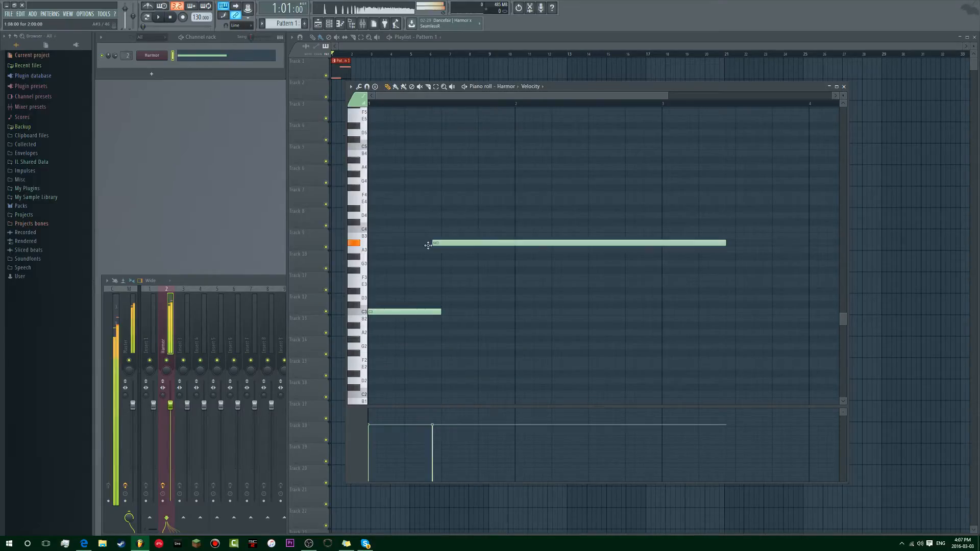
left_click_drag(428, 245, 423, 277)
left_click_drag(698, 277, 395, 148)
key("space")
key("space")
key("space")
key("space")
key("space")
key("space")
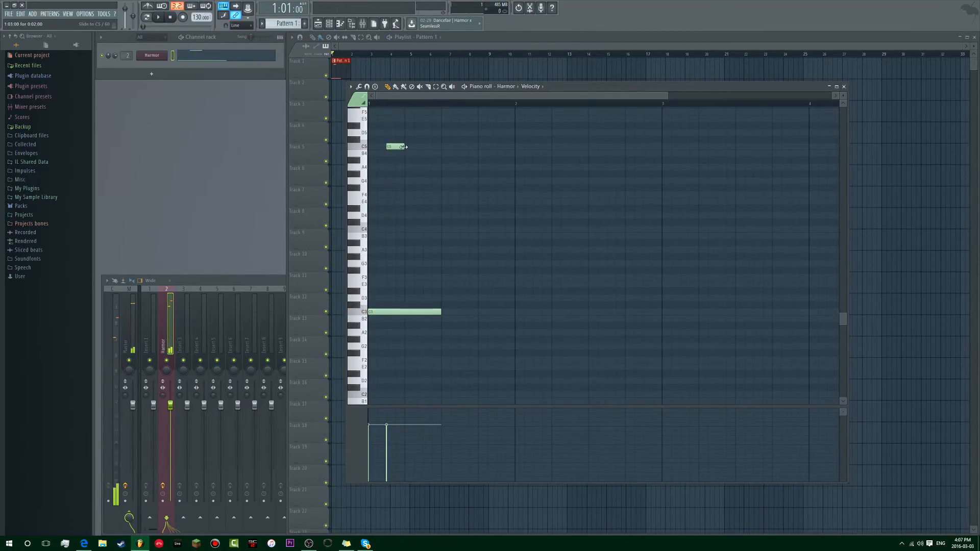
key("space")
left_click_drag(419, 150, 404, 147)
key("space")
Try a second slide note at C3, shift it to 1:06:00, play it back and remove it
left_click(425, 305)
key("space")
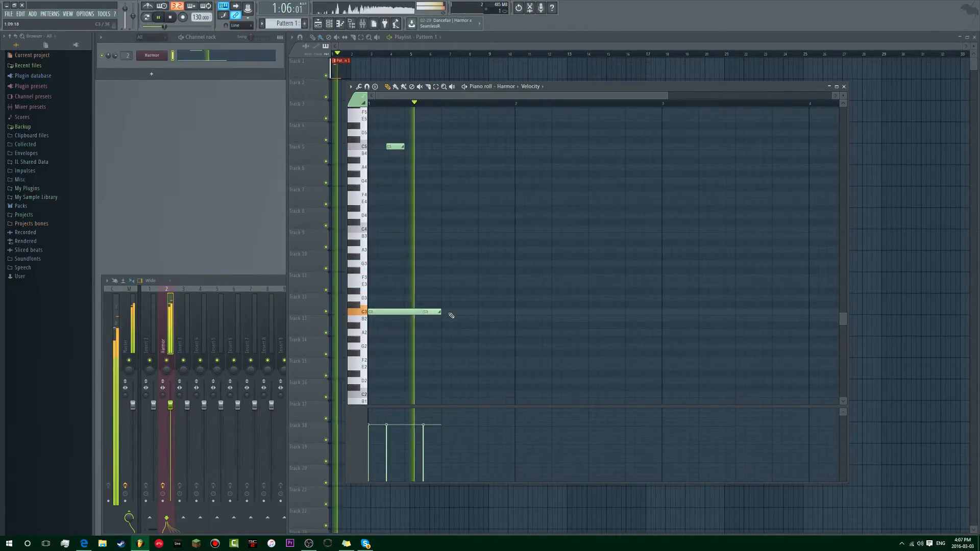
mouse_move(433, 311)
left_mouse_down()
mouse_move(433, 291)
mouse_move(415, 291)
mouse_move(422, 284)
mouse_move(423, 312)
left_mouse_up()
key("space")
key("space")
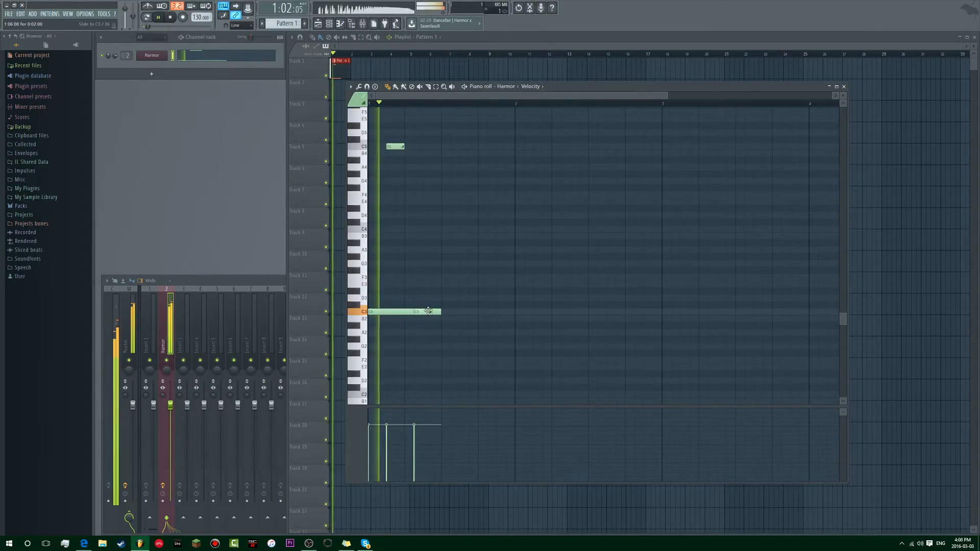
key("space")
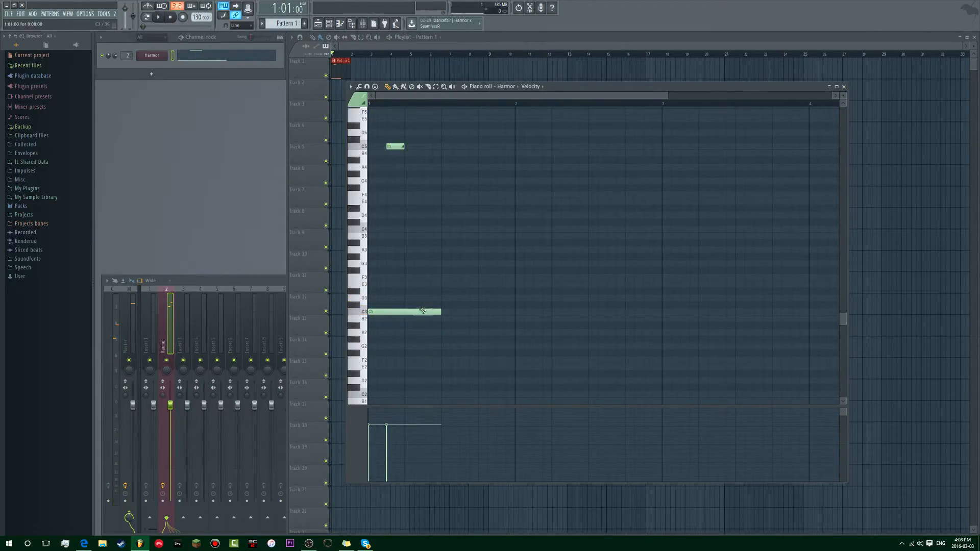
Lengthen the C5 slide note to four steps and play the pattern
left_click_drag(404, 147, 422, 147)
key("space")
key("space")
key("space")
key("space")
Try the slide note at a higher pitch, return it to C5 and play the pattern
left_click_drag(407, 171, 464, 109)
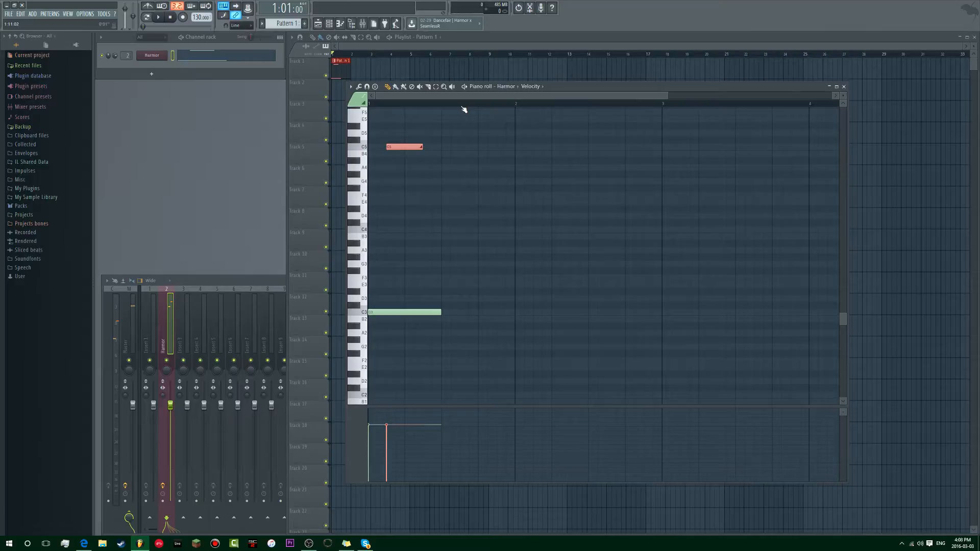
key("space")
key("space")
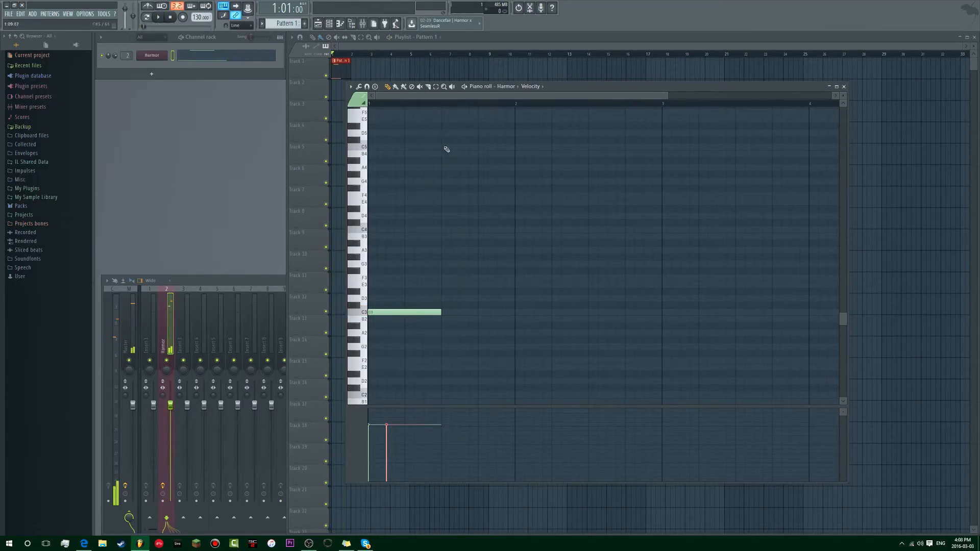
scroll(451, 164, "up", 4)
left_click(402, 218)
right_click(402, 218)
left_click_drag(417, 143, 401, 226)
key("ctrl+Down")
key("space")
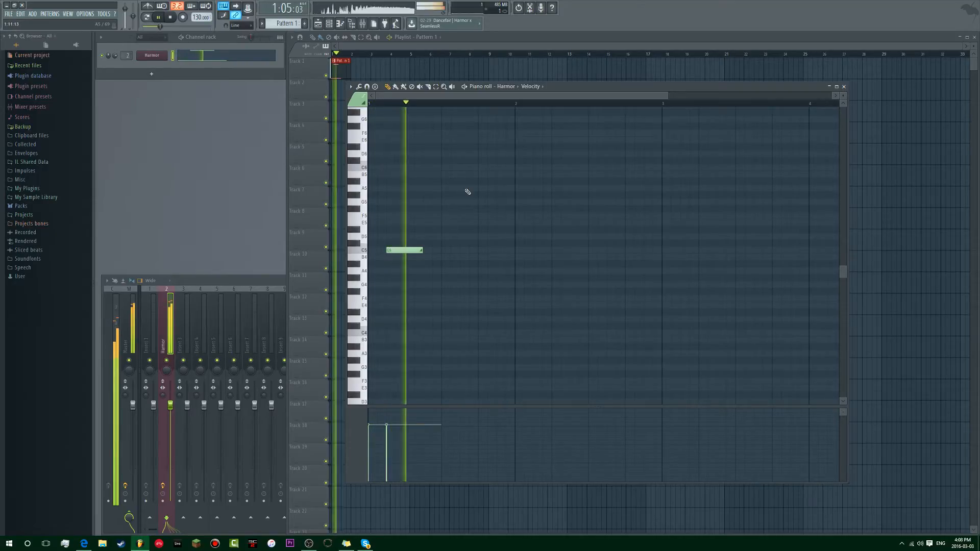
key("space")
scroll(438, 227, "down", 3)
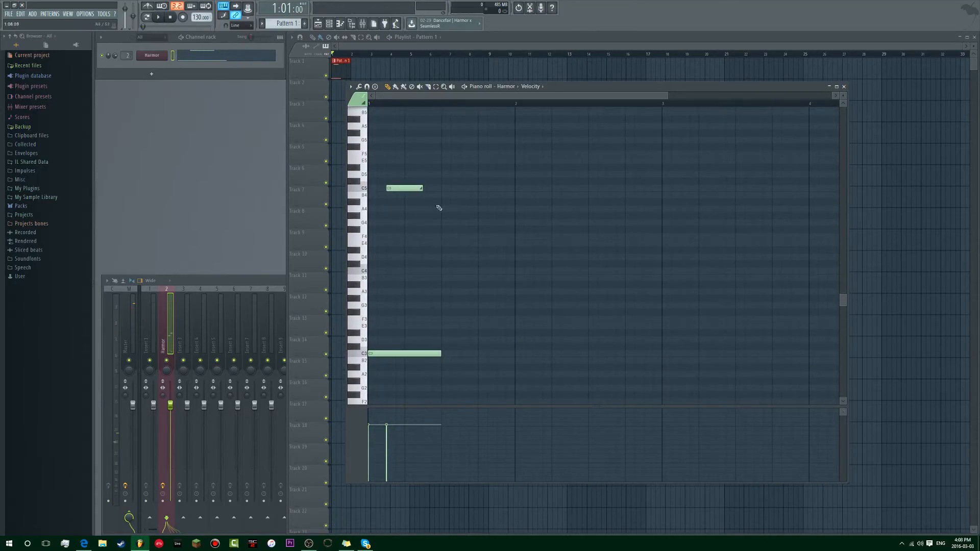
Extend the C5 slide note by one more step to about five steps and play it back
key("space")
left_click_drag(422, 189, 433, 190)
key("space")
key("space")
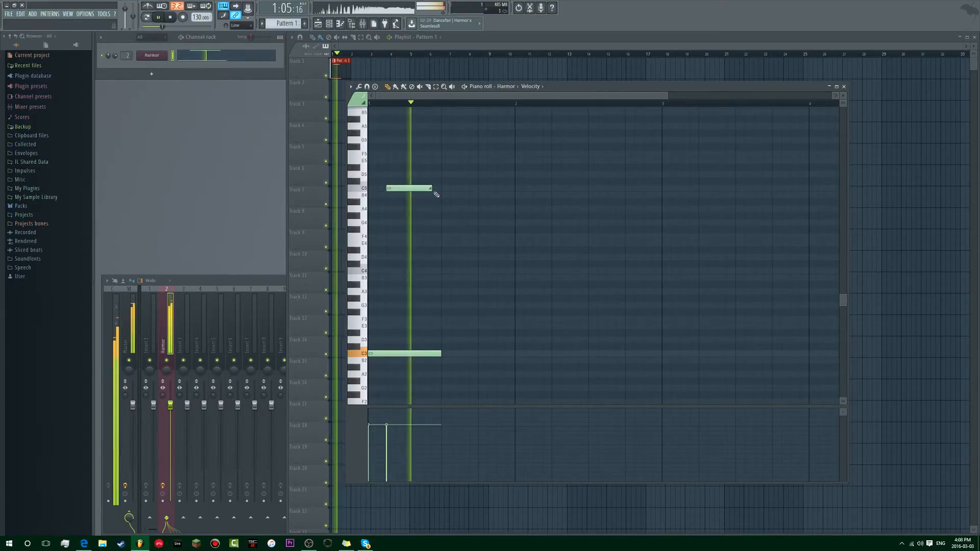
key("space")
Open the Harmor window, reposition it, and try the timbre 1 & 2 mix at different amounts
left_click(167, 56)
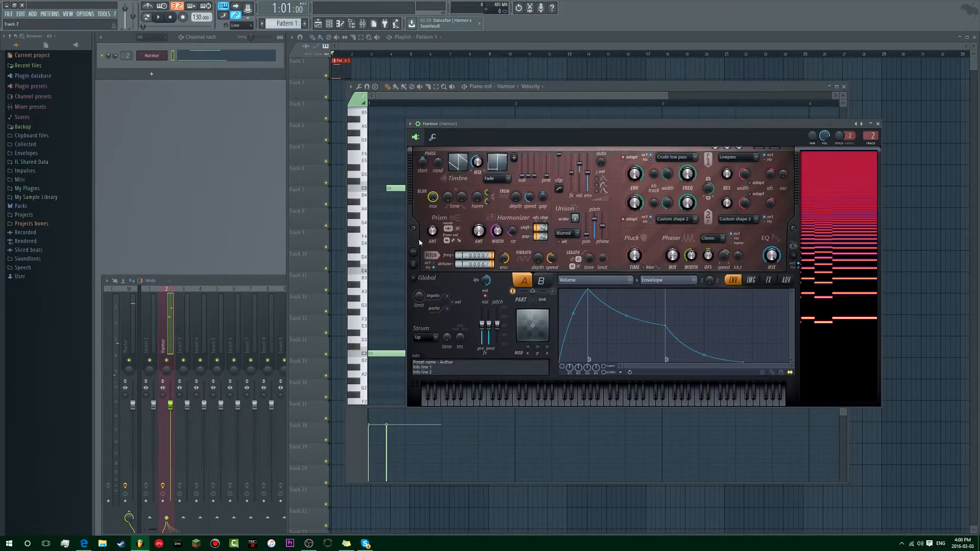
left_click_drag(504, 126, 353, 114)
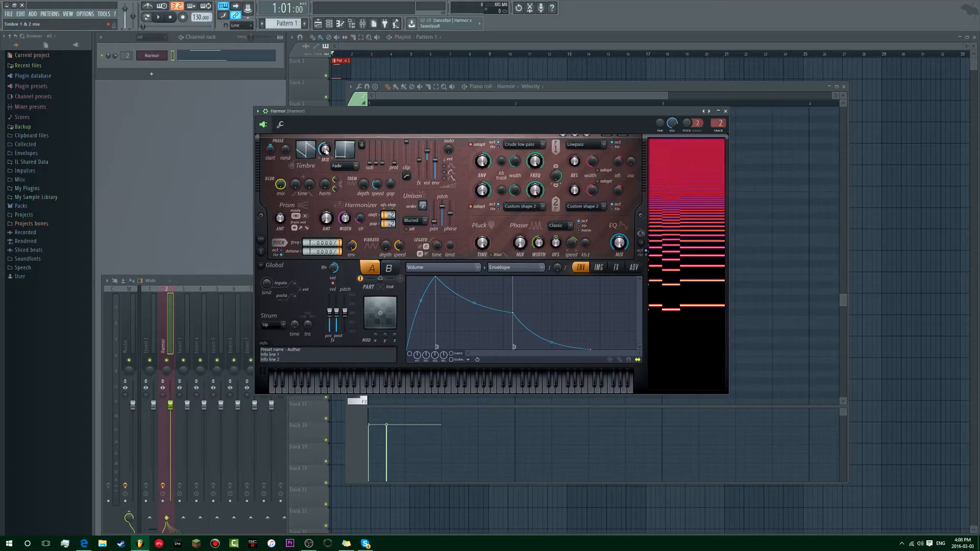
key("space")
key("space")
left_click_drag(325, 151, 326, 112)
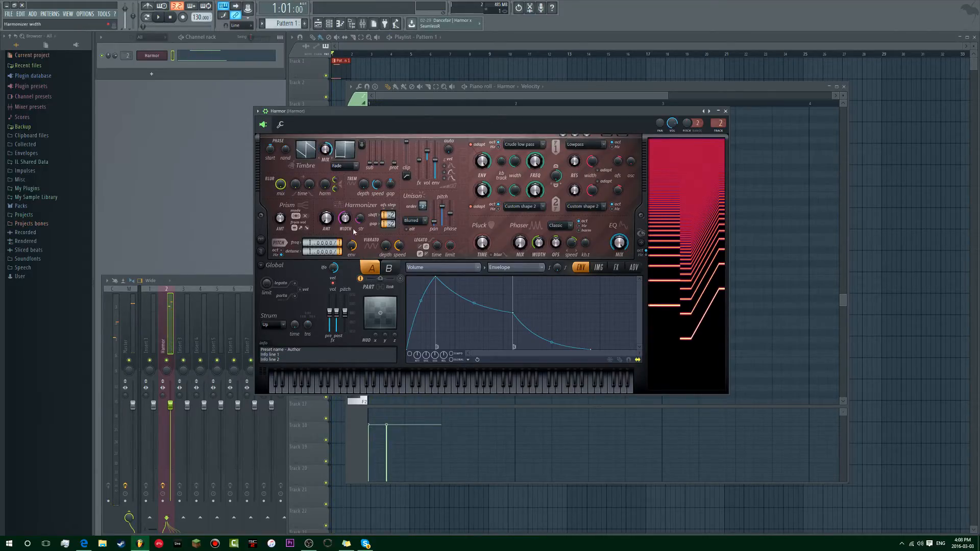
left_click_drag(325, 148, 326, 194)
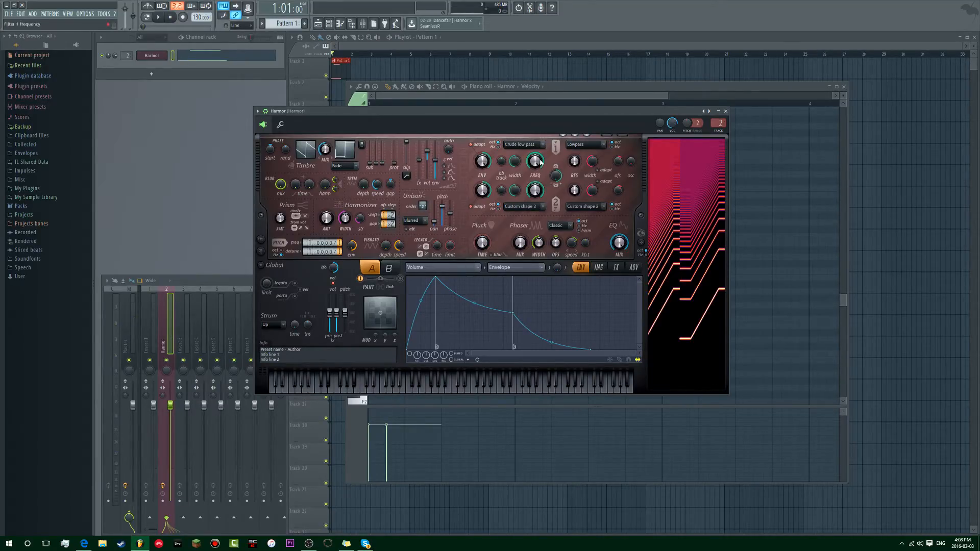
Try filter 1 as Classic band pass and sweep its frequency while the pattern plays
key("space")
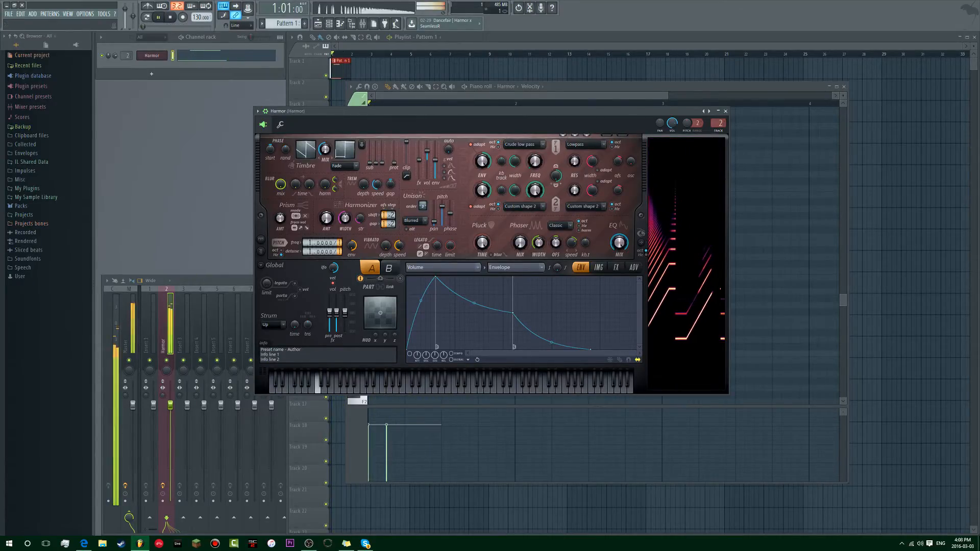
key("space")
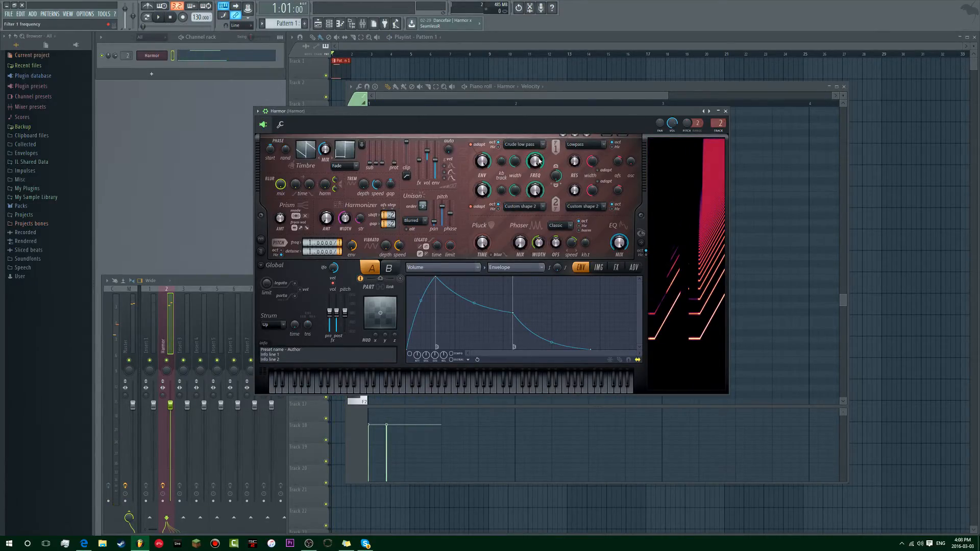
left_click(523, 144)
left_click(539, 163)
key("space")
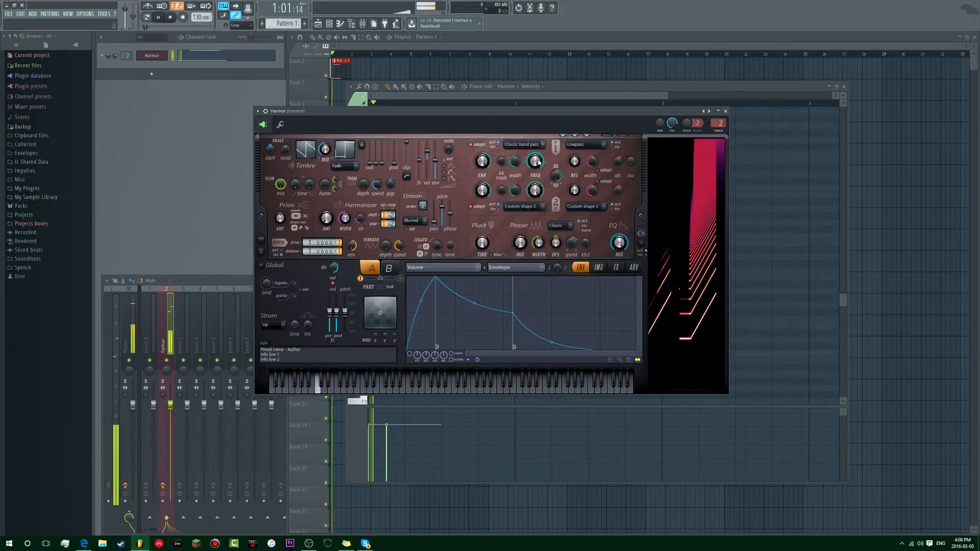
left_click_drag(539, 162, 539, 208)
key("space")
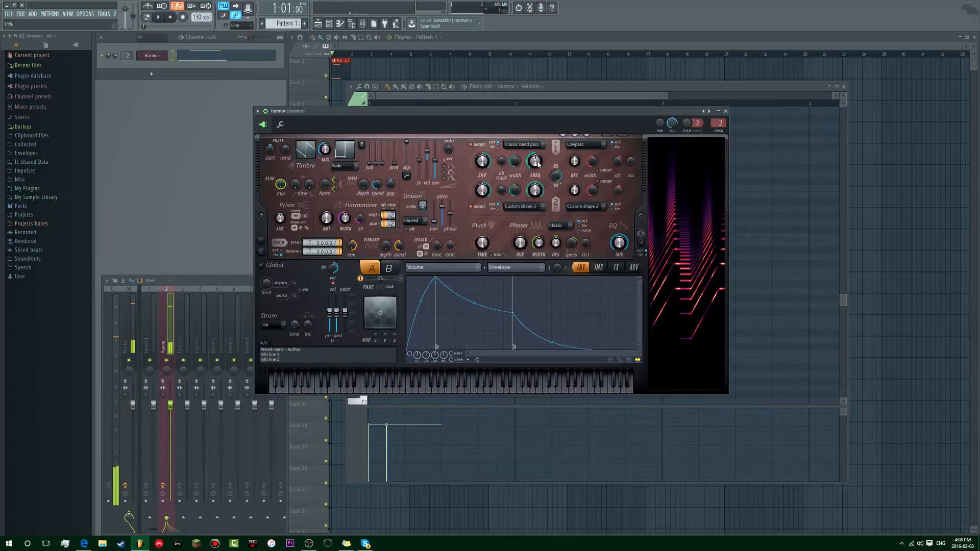
Reorder Harmor's global FX so distortion comes first and compression last, and play the pattern
left_click(619, 269)
left_click(635, 269)
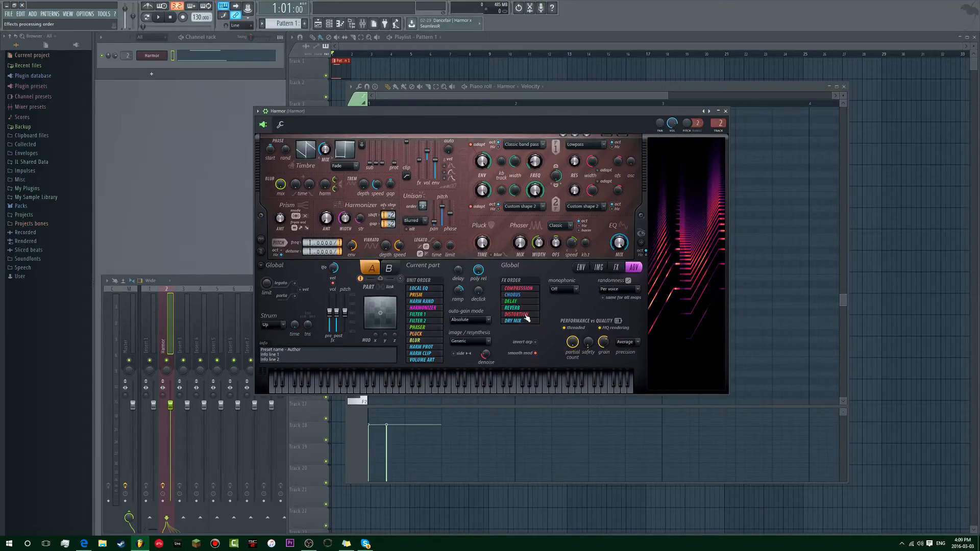
key("space")
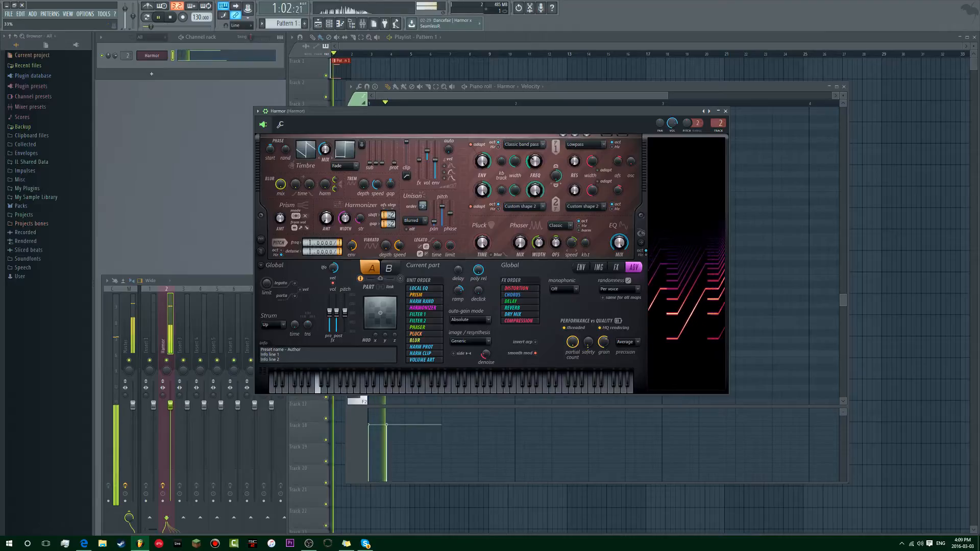
key("space")
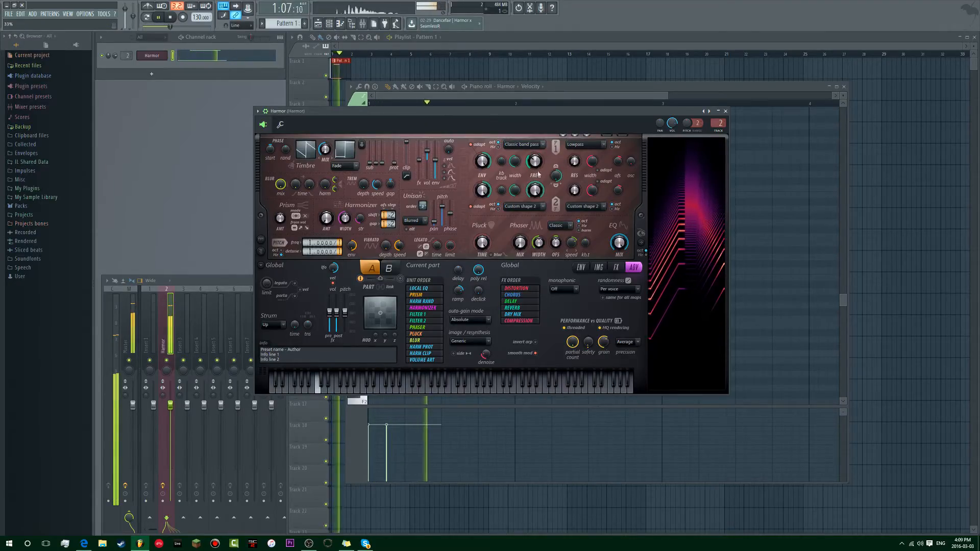
Set filter 1 to Classic low pass with its frequency at 100% and audition the pattern
left_click(616, 269)
left_click(599, 267)
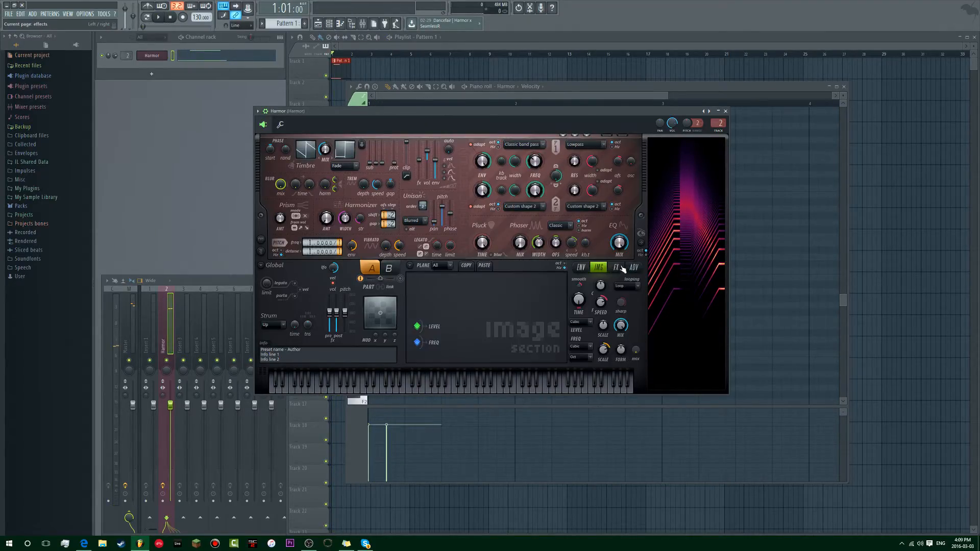
left_click(579, 267)
left_click(533, 145)
left_click(540, 166)
key("space")
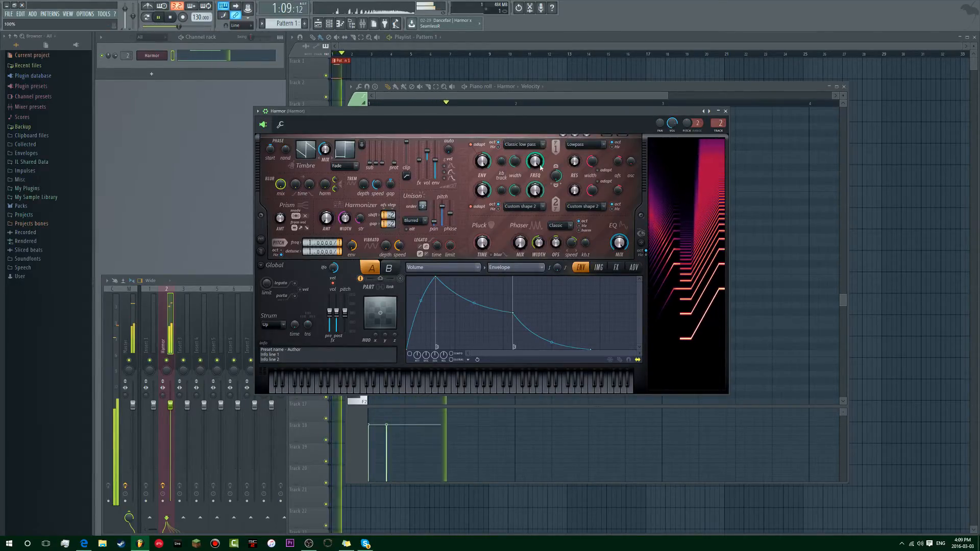
key("space")
left_click_drag(384, 113, 393, 119)
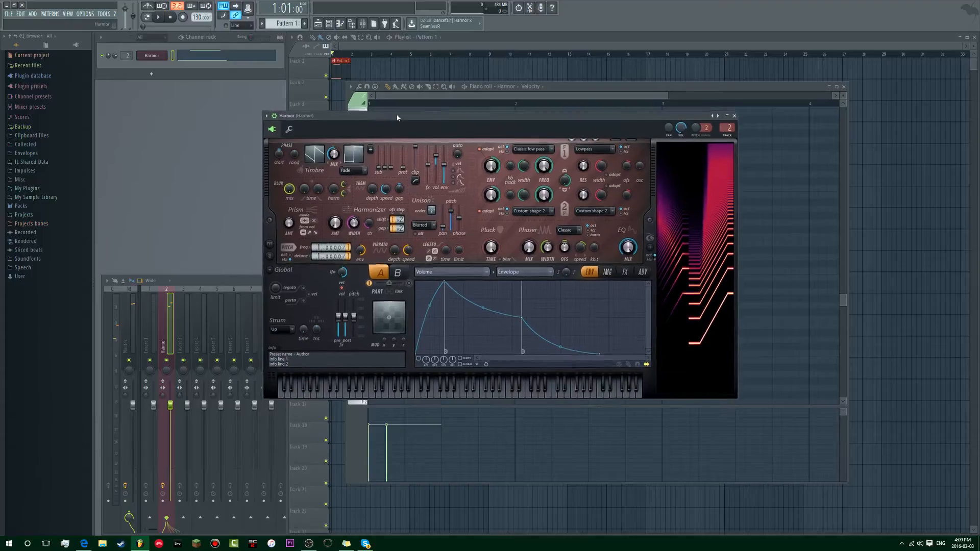
key("space")
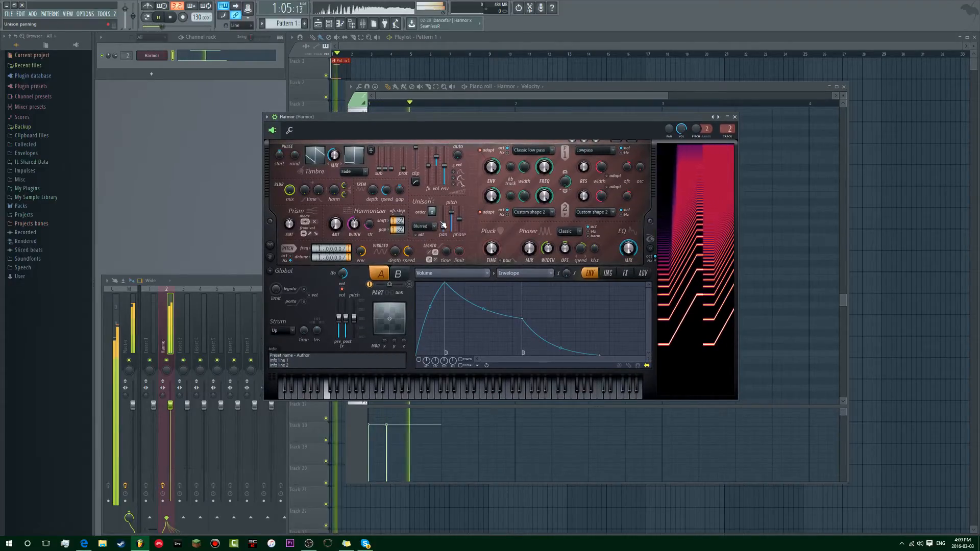
key("space")
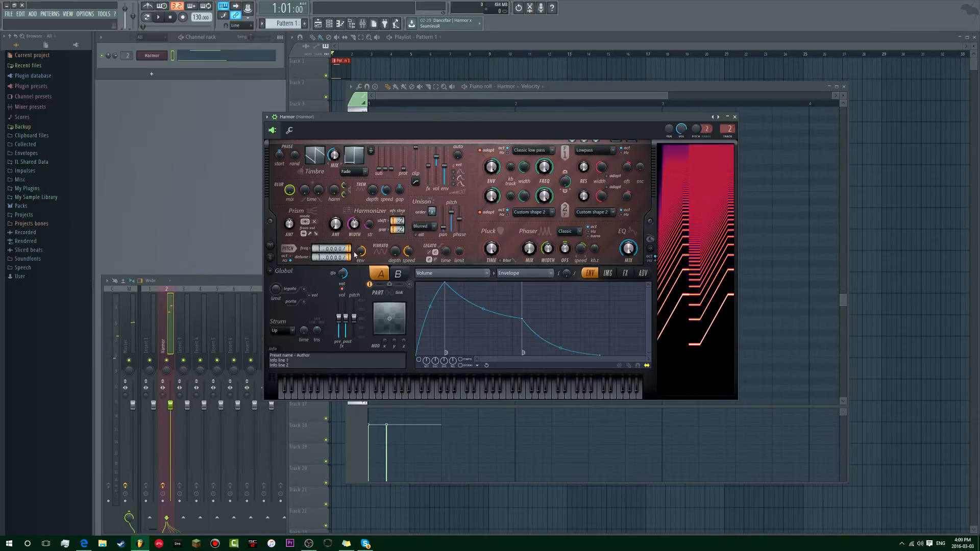
Show the Harmonic unison pitch curve in Harmor's envelope editor
left_click(457, 271)
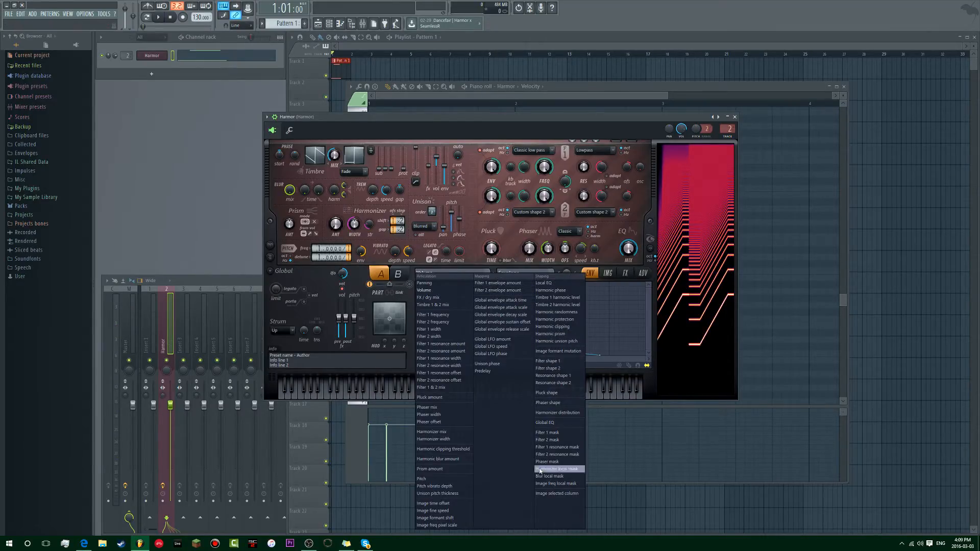
left_click(441, 264)
left_click(438, 275)
left_click(436, 272)
left_click(435, 273)
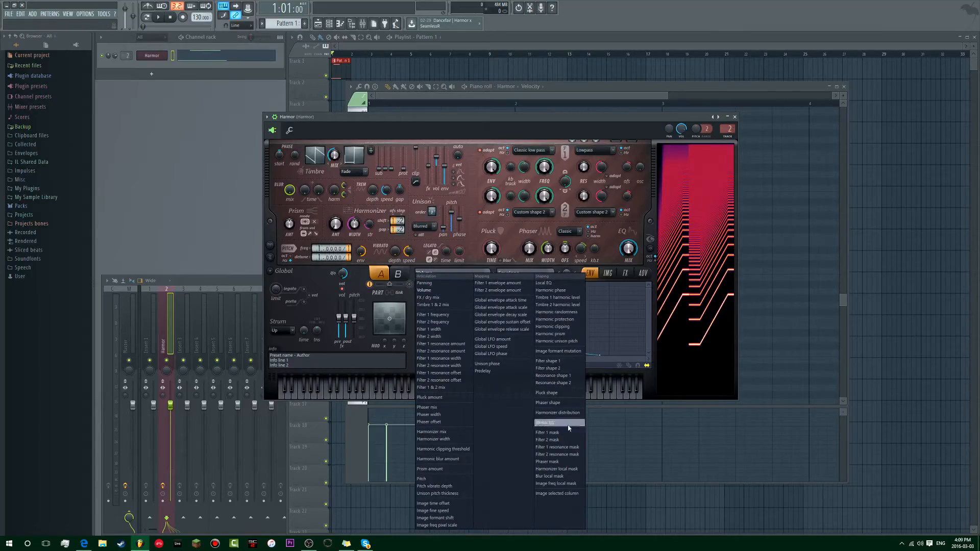
left_click(567, 342)
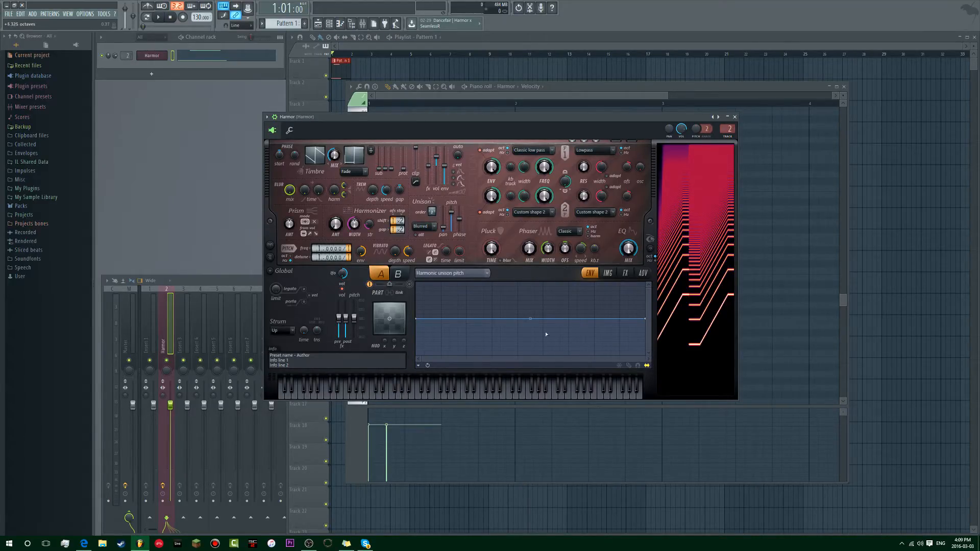
Add a point to the harmonic unison pitch curve, try it as a peak, and pull it down near the curve's start
left_click_drag(532, 310, 517, 259)
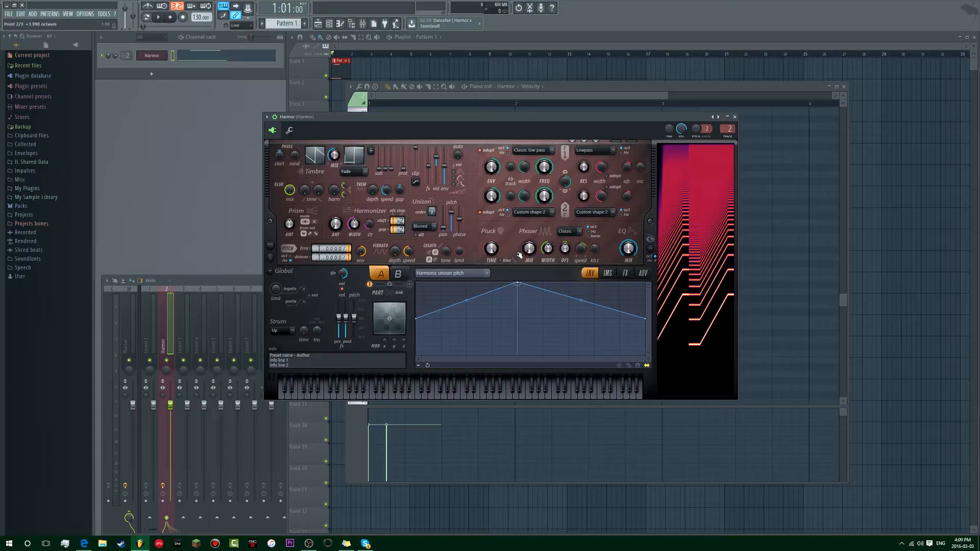
key("space")
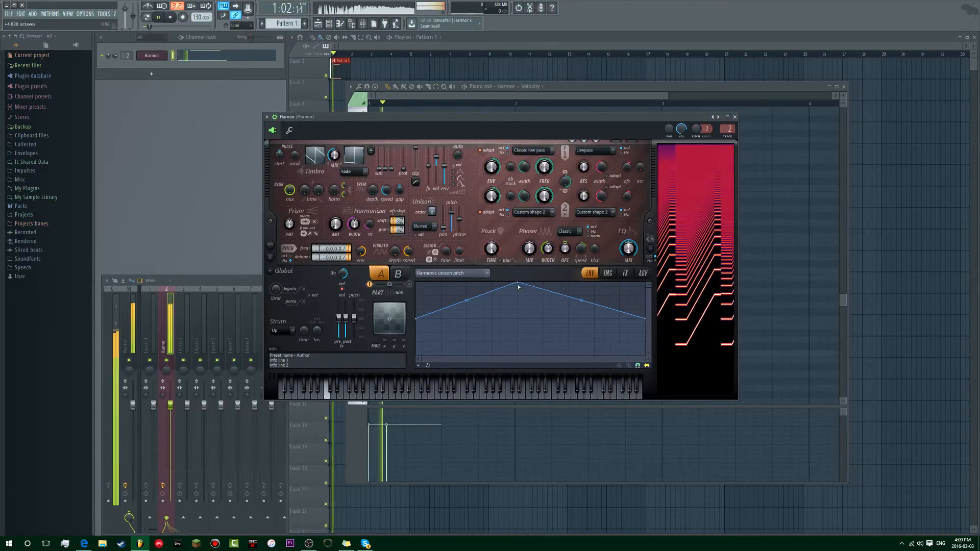
left_click_drag(517, 283, 441, 337)
key("space")
Add two more points so the unison pitch curve stays low and returns to the centre line just before mid-curve
right_click(581, 336)
key("space")
key("space")
left_click_drag(585, 338, 510, 346)
right_click(596, 319)
left_click_drag(598, 319, 535, 319)
key("space")
key("space")
Refine the low points of the unison pitch curve and nudge the unison pitch amount up during playback
left_click_drag(442, 337, 459, 346)
key("space")
key("space")
left_click_drag(527, 346, 500, 337)
key("space")
key("space")
key("space")
key("space")
key("space")
left_click_drag(452, 212, 451, 210)
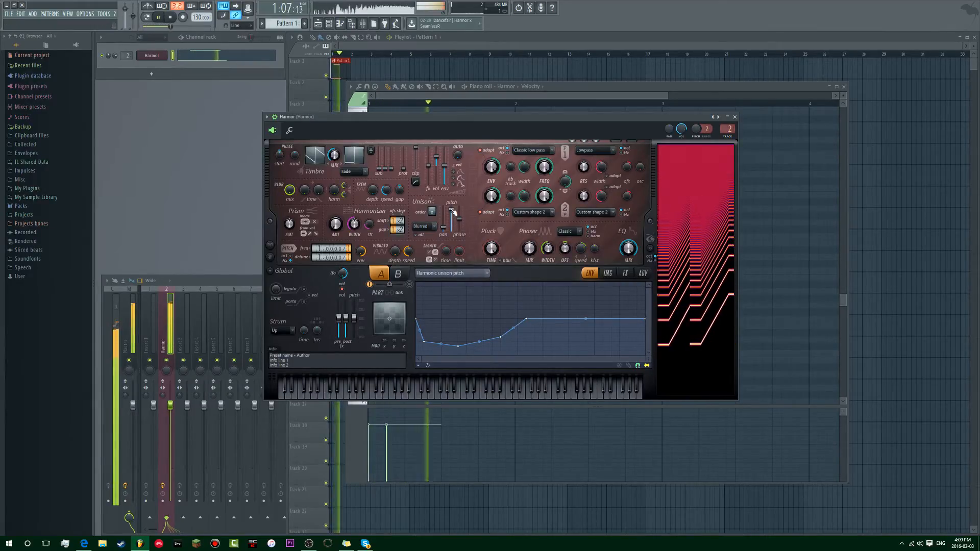
Stretch the unison pitch dip towards the curve's end, add points in its second half, and play the result
left_click_drag(526, 319, 609, 326)
key("space")
right_click(569, 341)
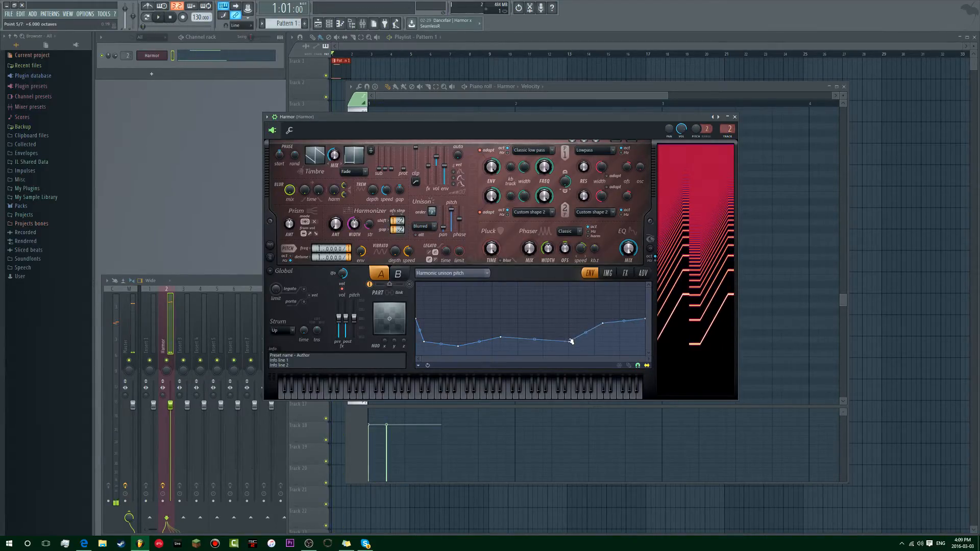
key("space")
key("space")
right_click(554, 320)
key("space")
Set Harmor's distortion effect type to Off and play the pattern
left_click(629, 273)
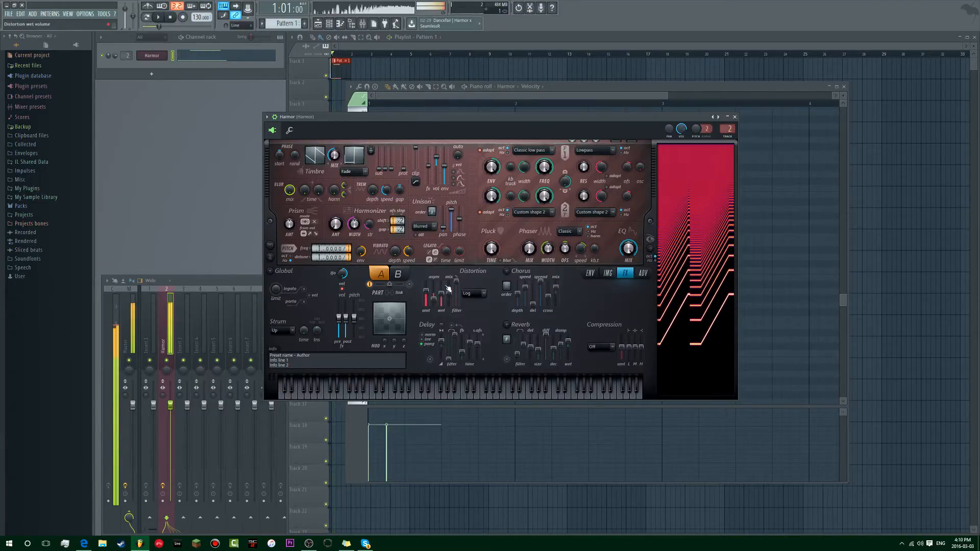
key("space")
left_click(473, 294)
left_click(470, 302)
key("space")
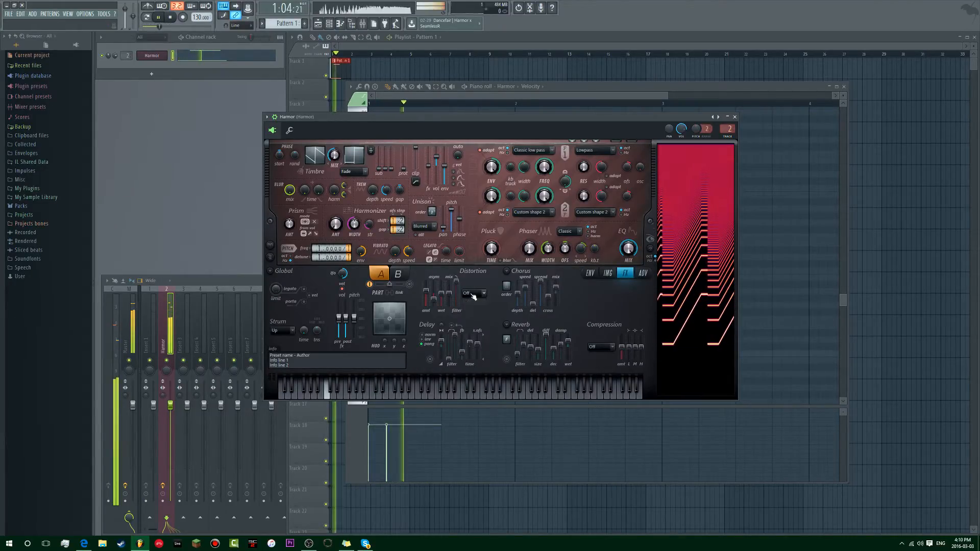
Set Harmor's distortion type to Classic and play the pattern
key("space")
left_click(473, 294)
left_click(471, 312)
key("space")
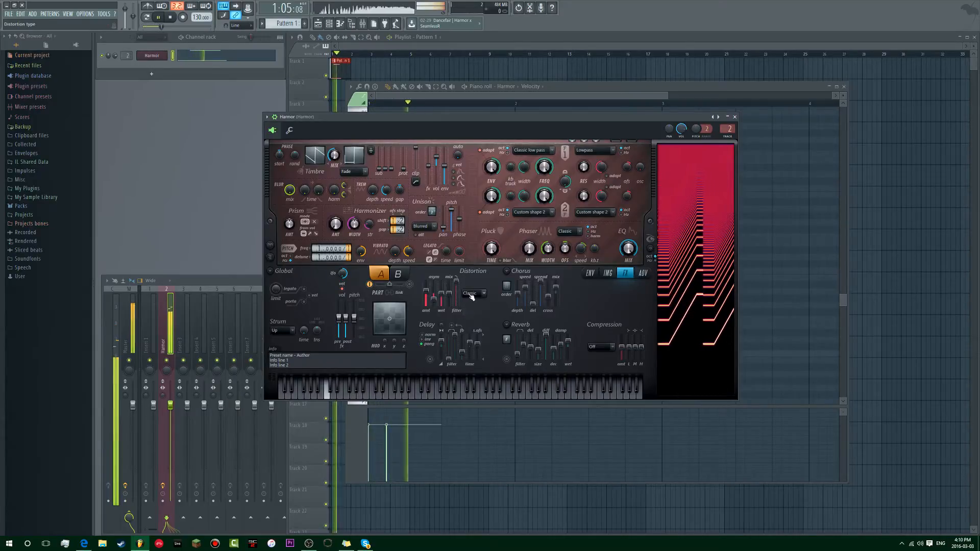
Set Harmor's distortion type to Log and play the pattern
key("space")
left_click(472, 294)
left_click(483, 342)
key("space")
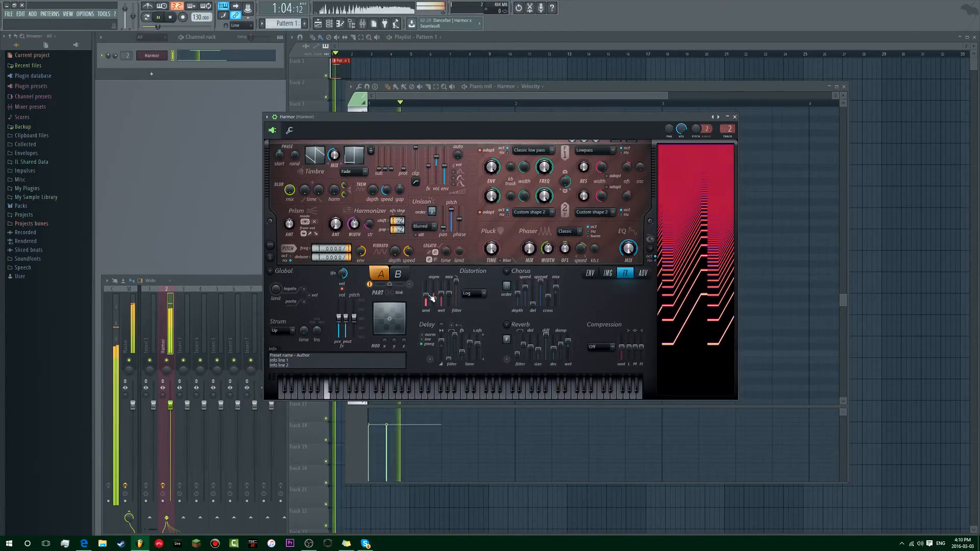
key("space")
key("space")
Raise the distortion's wet level and amount, replaying the pattern between adjustments
left_click_drag(446, 298, 442, 284)
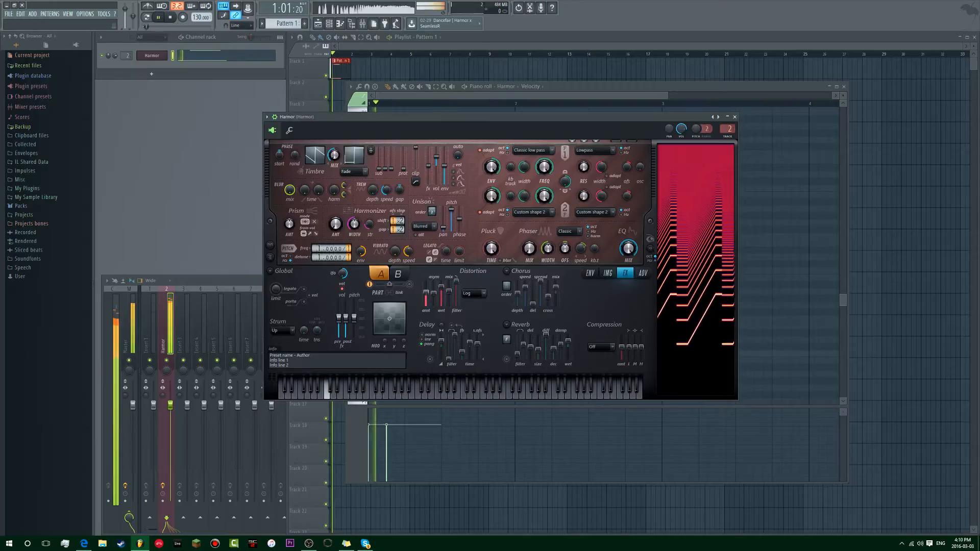
key("space")
left_click_drag(427, 300, 452, 301)
key("space")
key("space")
key("space")
key("space")
key("space")
key("space")
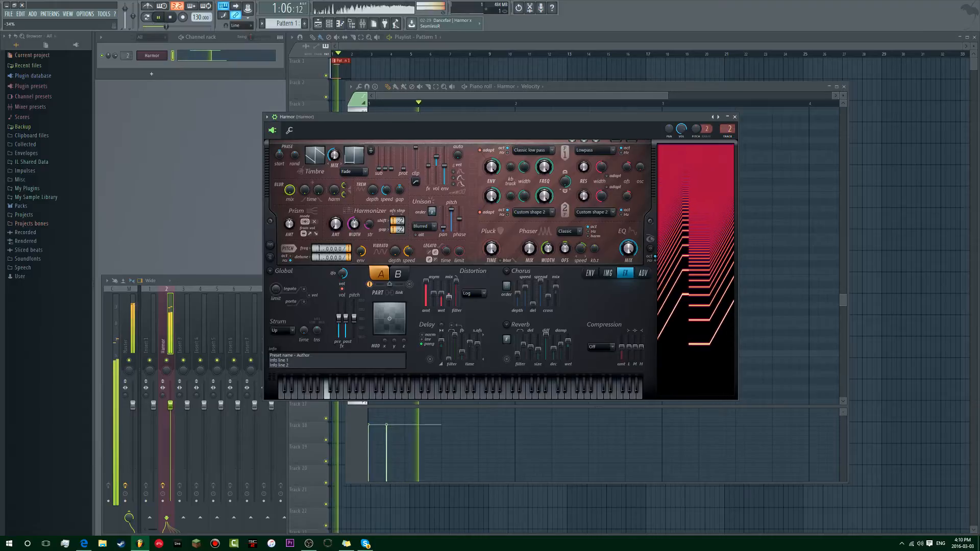
Adjust and reset the distortion mix and lower the distortion amount while auditioning the pattern
key("space")
key("space")
left_click_drag(451, 300, 450, 288)
key("space")
key("space")
key("space")
key("space")
left_click(450, 288, "alt")
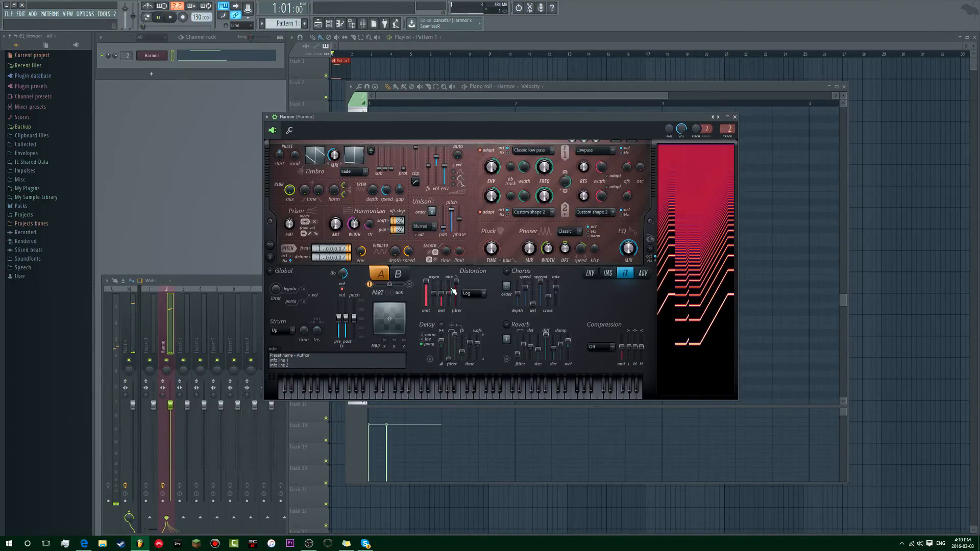
key("space")
key("space")
key("space")
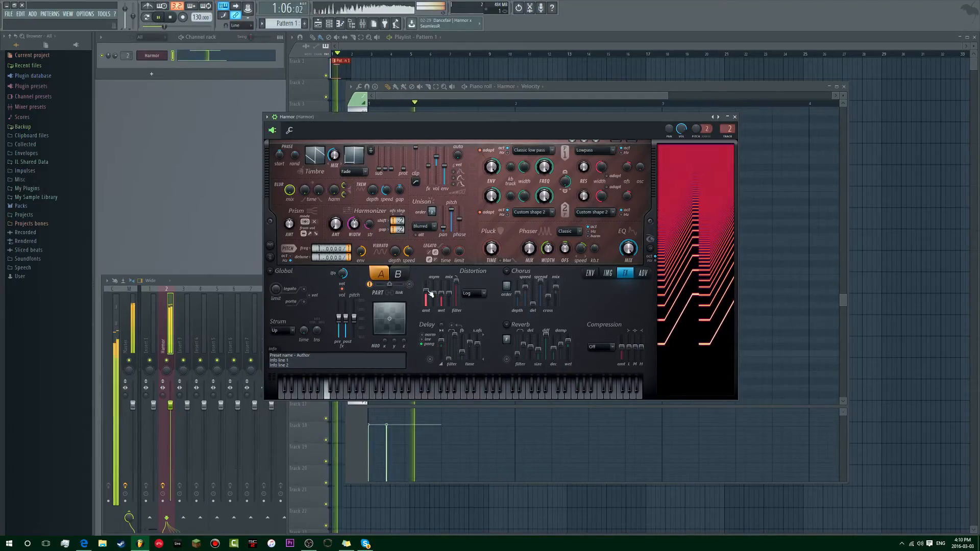
key("space")
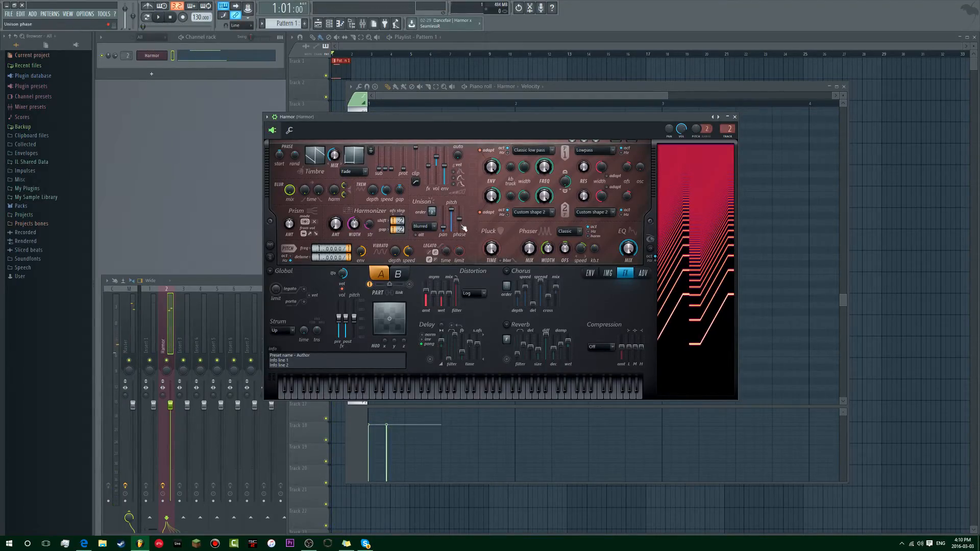
Return to Harmor's envelope editor and reset the Harmonic unison pitch curve to a flat line
key("space")
left_click(608, 274)
left_click(591, 273)
left_click_drag(552, 317, 501, 308)
left_click(629, 366)
key("space")
left_click(427, 366)
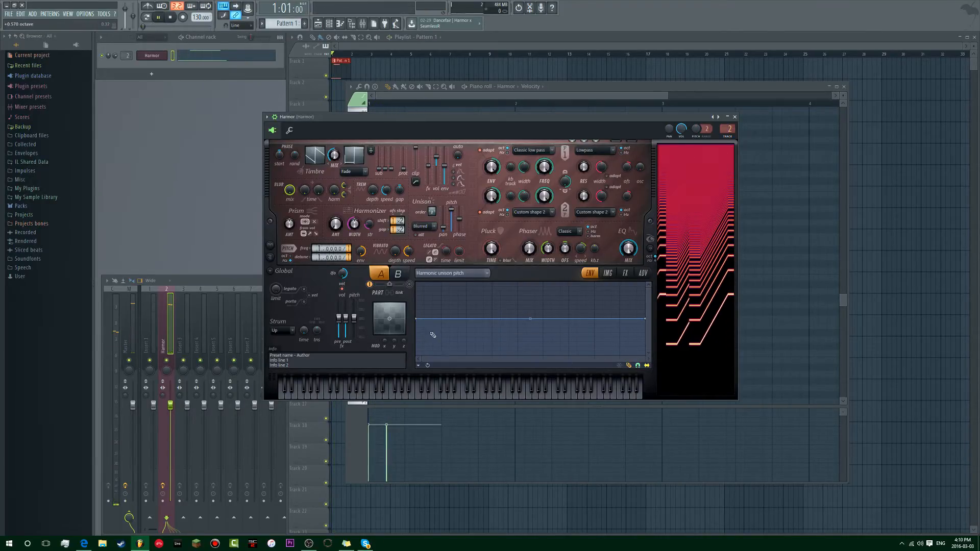
key("space")
left_click_drag(439, 328, 469, 338)
key("space")
right_click(466, 337)
left_click(442, 345)
left_click(526, 315)
left_click(569, 333)
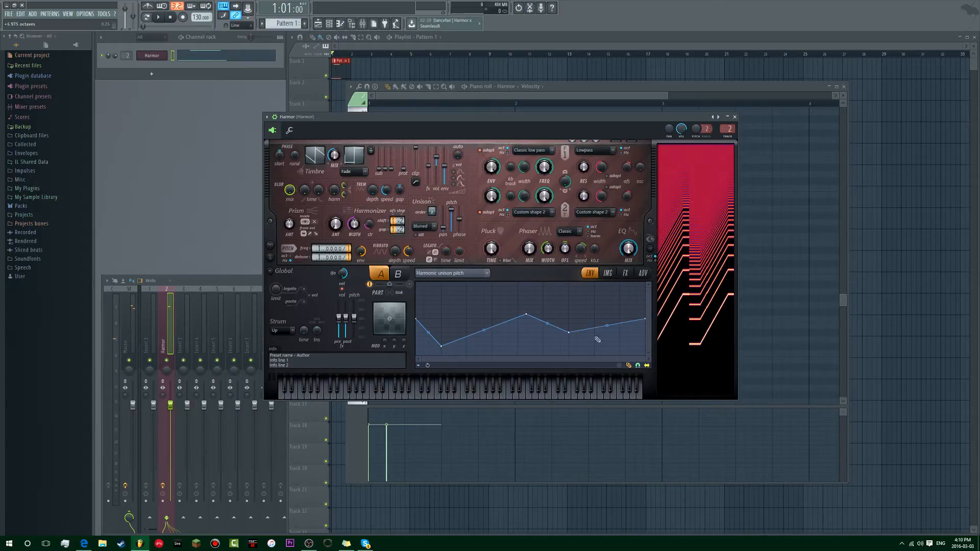
left_click(620, 345)
key("space")
key("space")
right_click(619, 347)
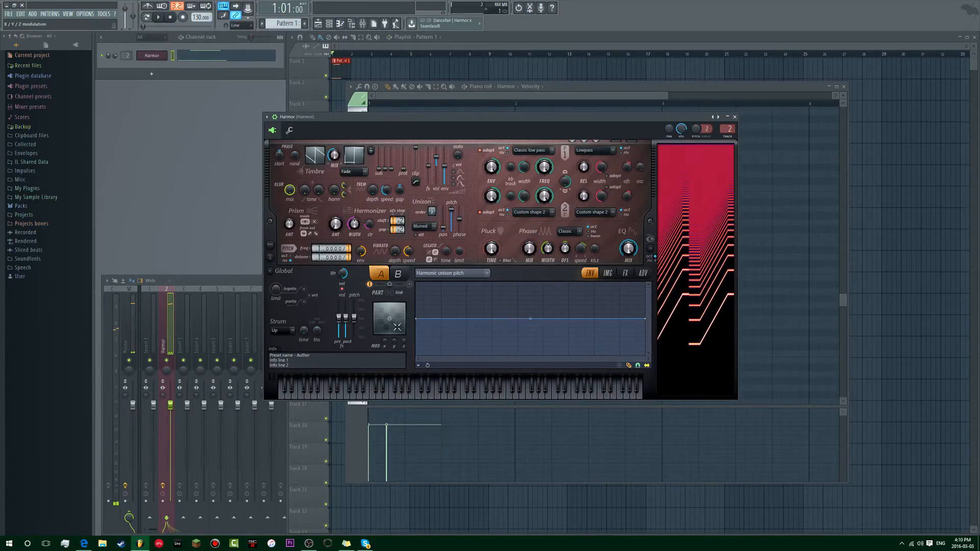
Draw a jagged low unison pitch curve that dips early and rises back to the centre line at its end
mouse_move(440, 350)
left_mouse_down()
mouse_move(467, 333)
mouse_move(536, 348)
left_mouse_up()
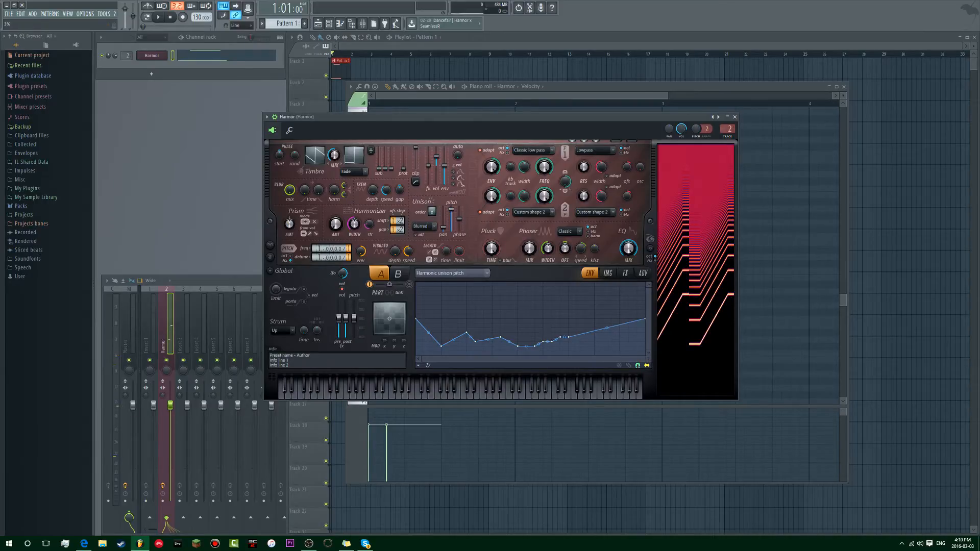
key("space")
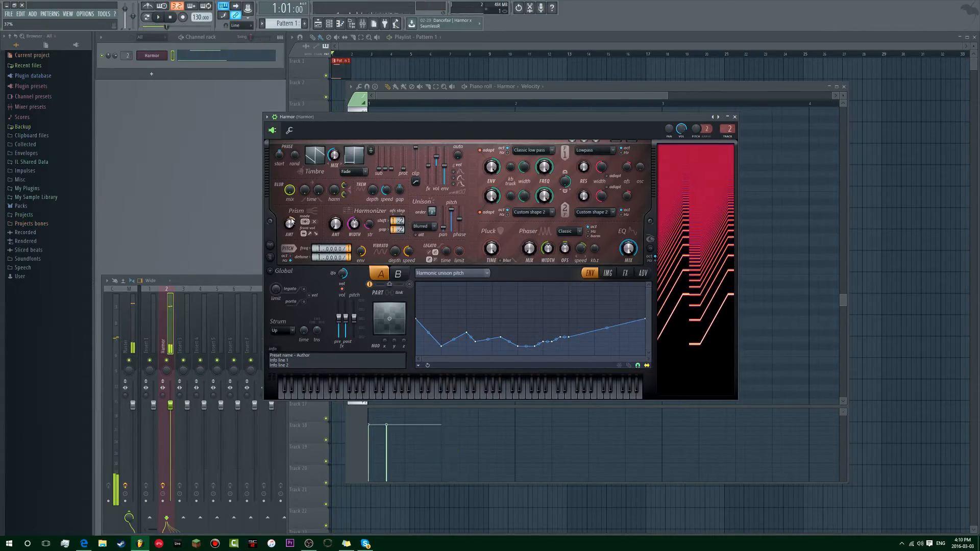
Adjust Harmor's Prism amount while repeatedly playing the pattern
left_click_drag(292, 227, 292, 227)
key("space")
key("space")
key("space")
key("space")
key("space")
key("space")
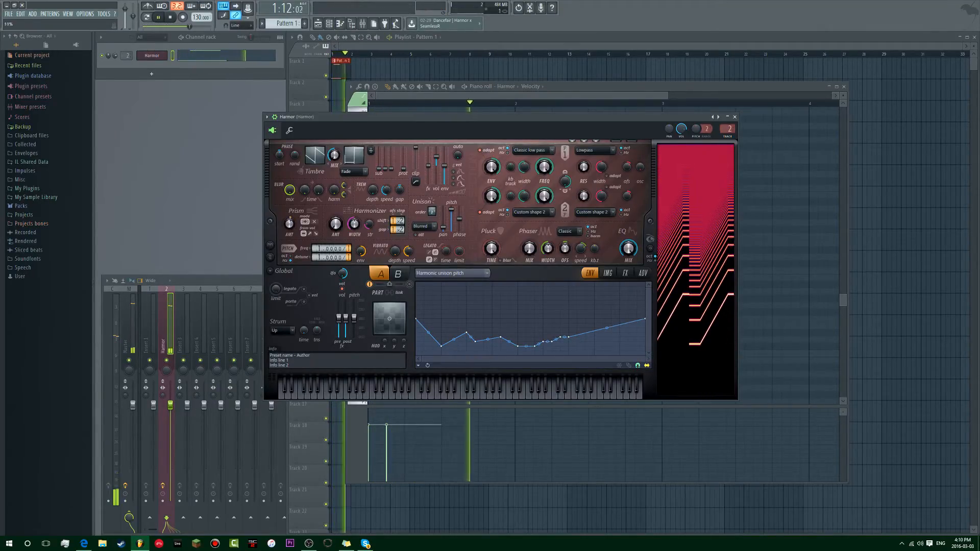
left_click_drag(292, 227, 292, 228)
key("space")
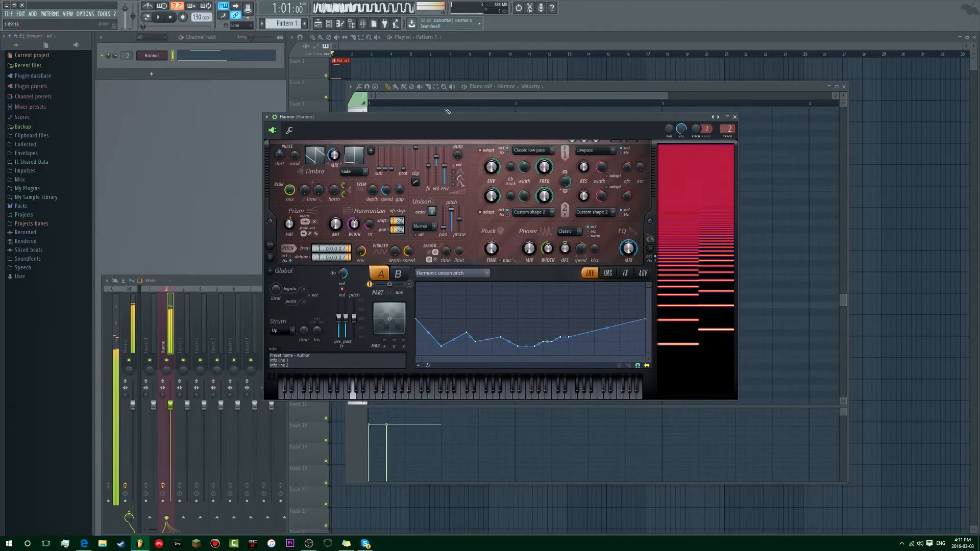
Show the mixer and examine the Harmor track's spectrum in Fruity Parametric EQ 2
key("F9")
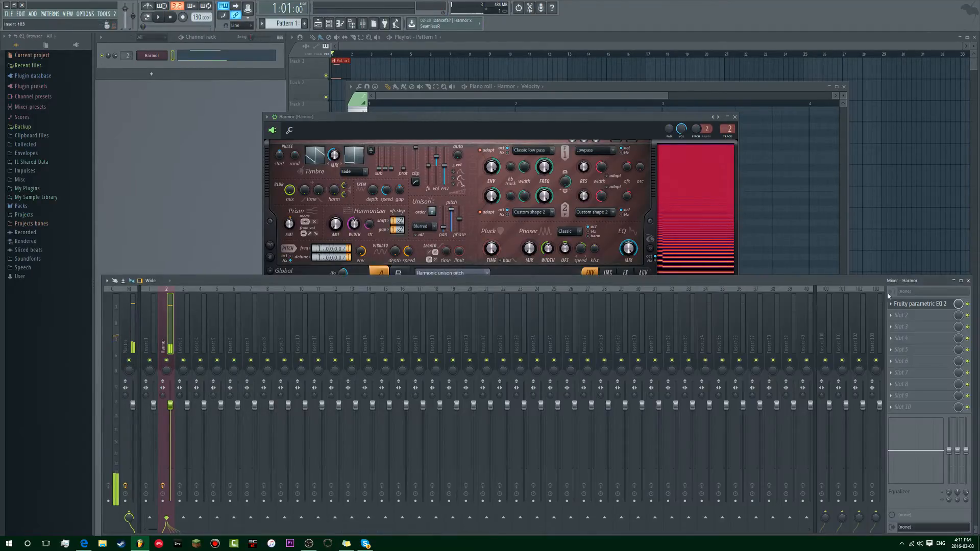
left_click(930, 305)
left_click_drag(664, 103, 500, 145)
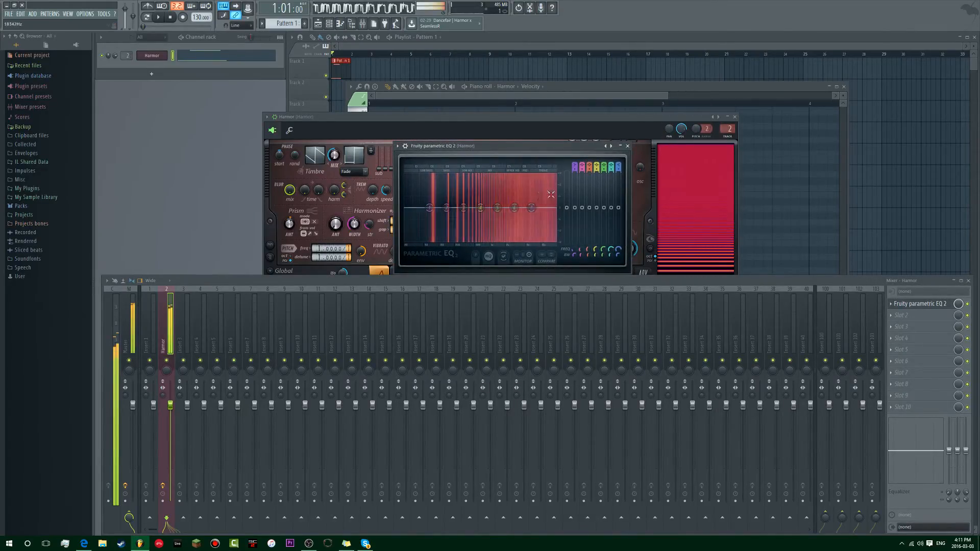
left_click(629, 146)
left_click(735, 124)
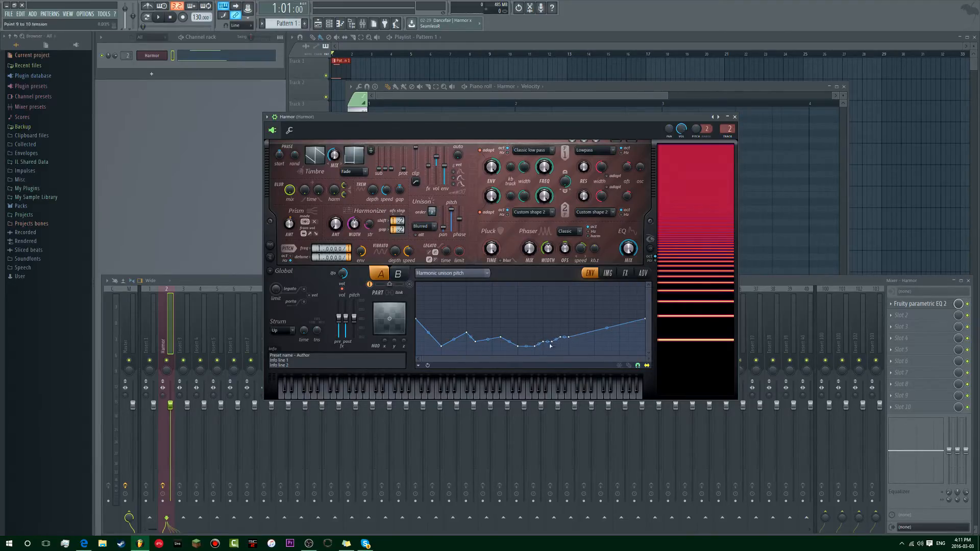
Reposition the Harmor window, check part B, return to part A, and close the synth
left_click_drag(466, 118, 423, 120)
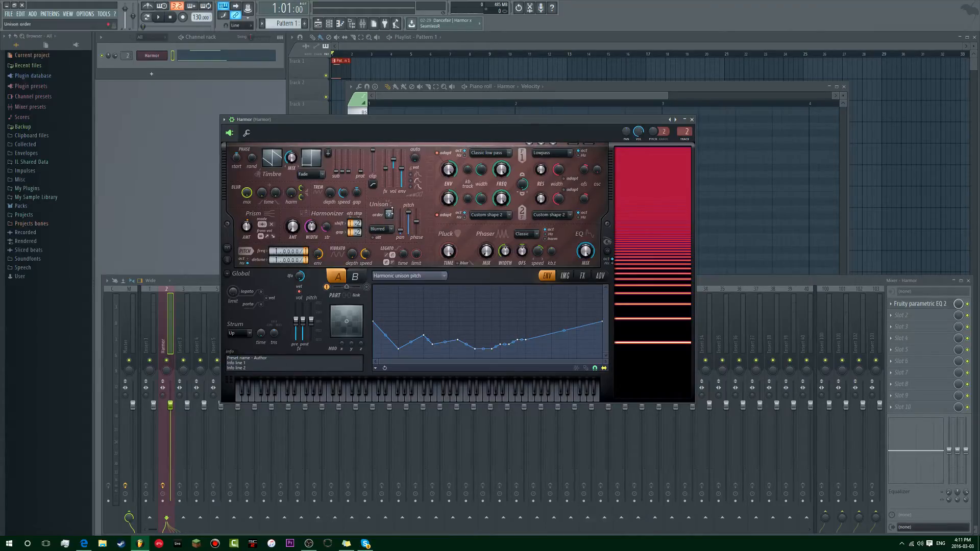
left_click_drag(417, 135, 498, 161)
left_click_drag(426, 151, 383, 116)
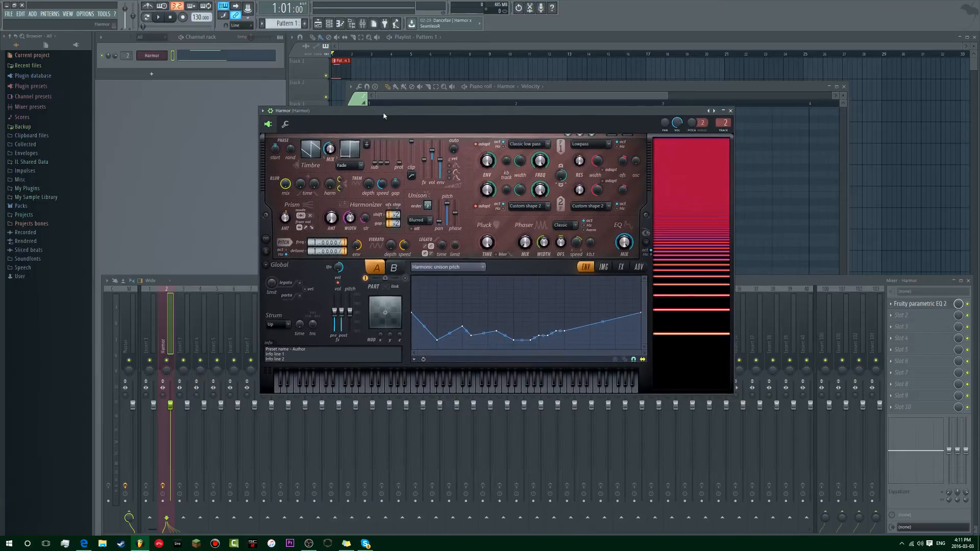
left_click(399, 271)
left_click(378, 269)
left_click(731, 111)
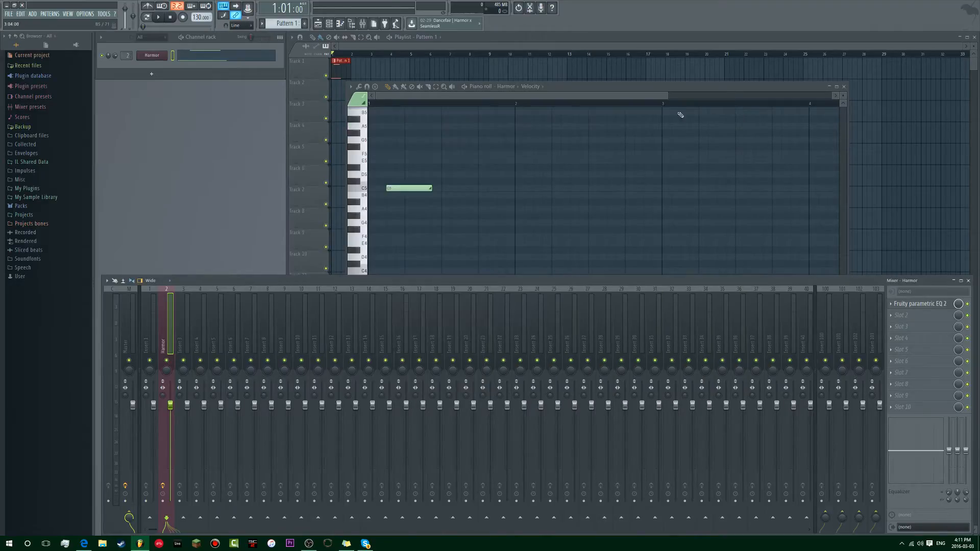
Show the plugin database in the browser and look through its installed effects folders
left_click(152, 75)
left_click(123, 78)
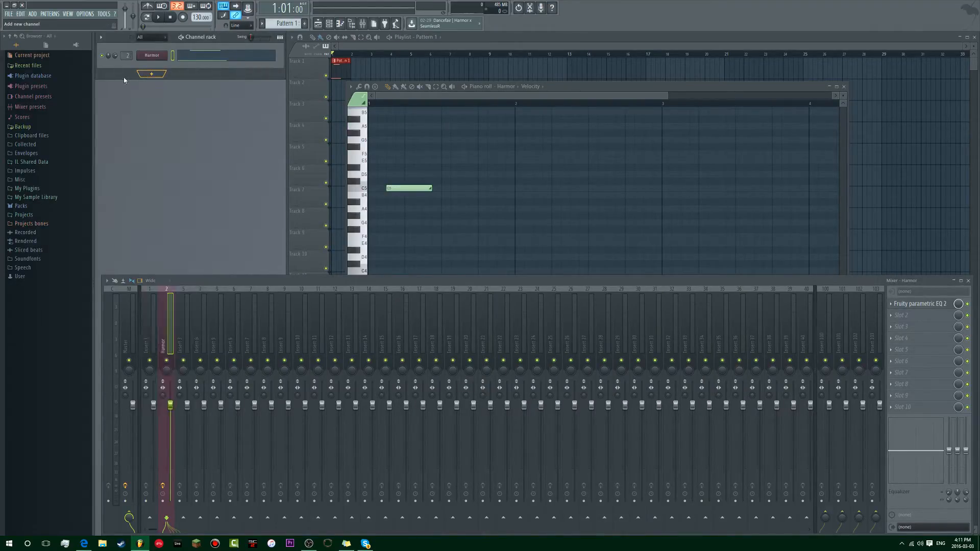
left_click(75, 46)
left_click(42, 85)
left_click(34, 90)
left_click(43, 100)
left_click(43, 101)
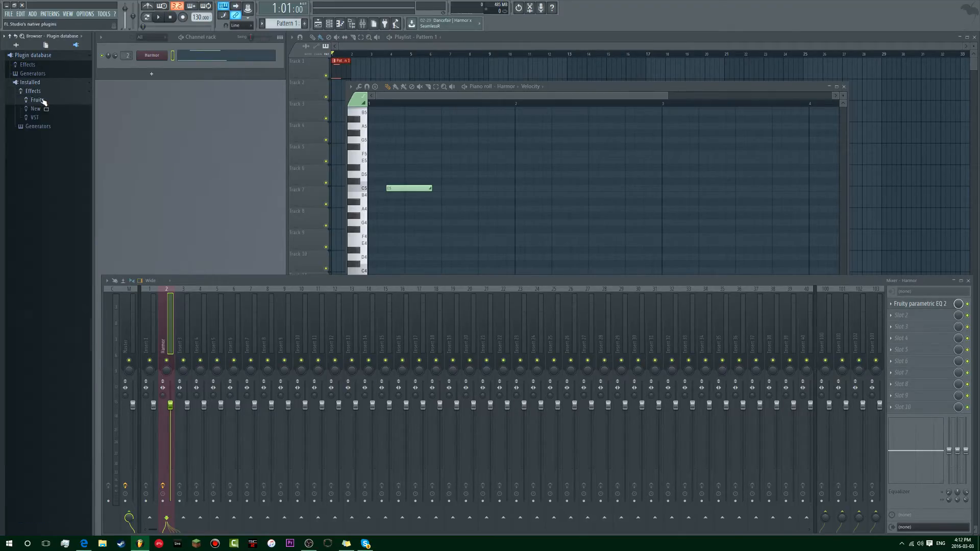
Look through the New and VST folders of the installed generators
left_click(37, 126)
left_click(49, 153)
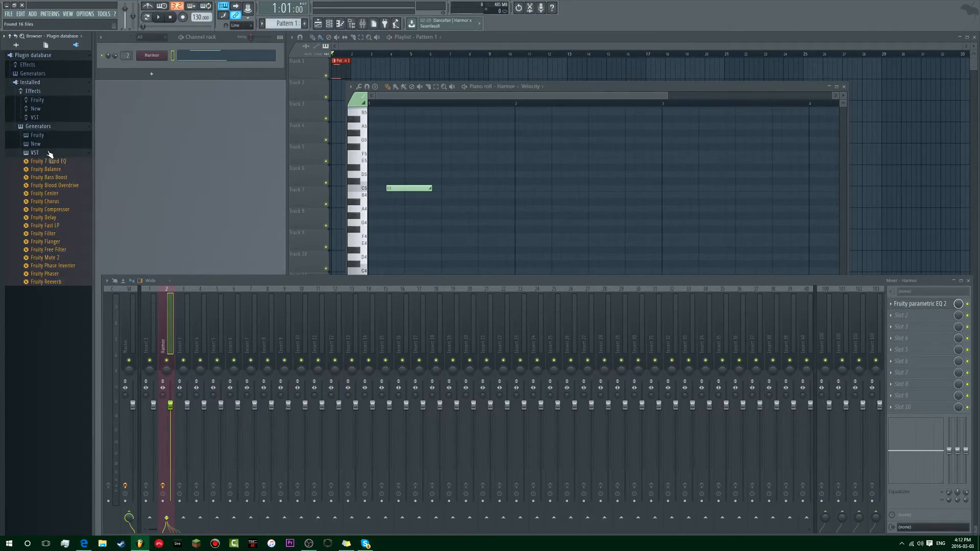
left_click(58, 146)
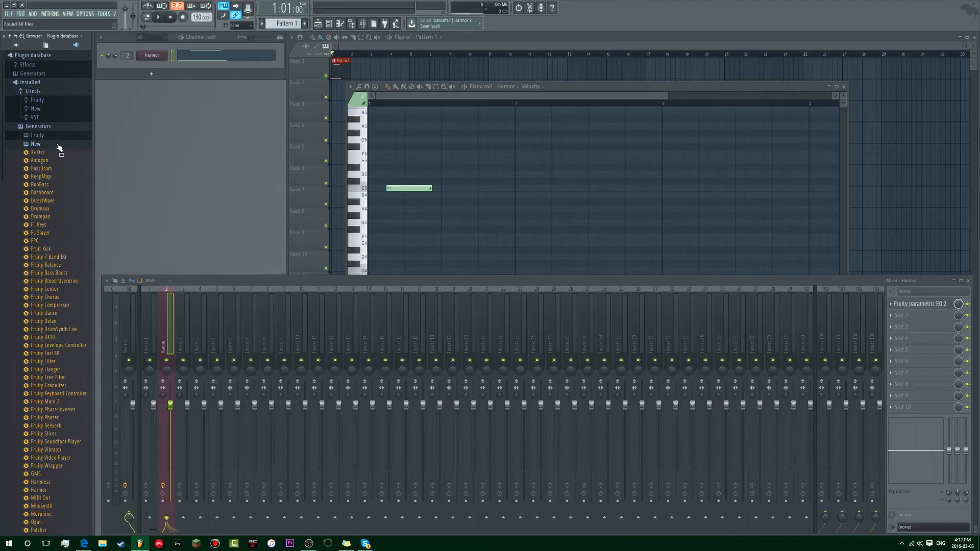
scroll(59, 177, "down", 10)
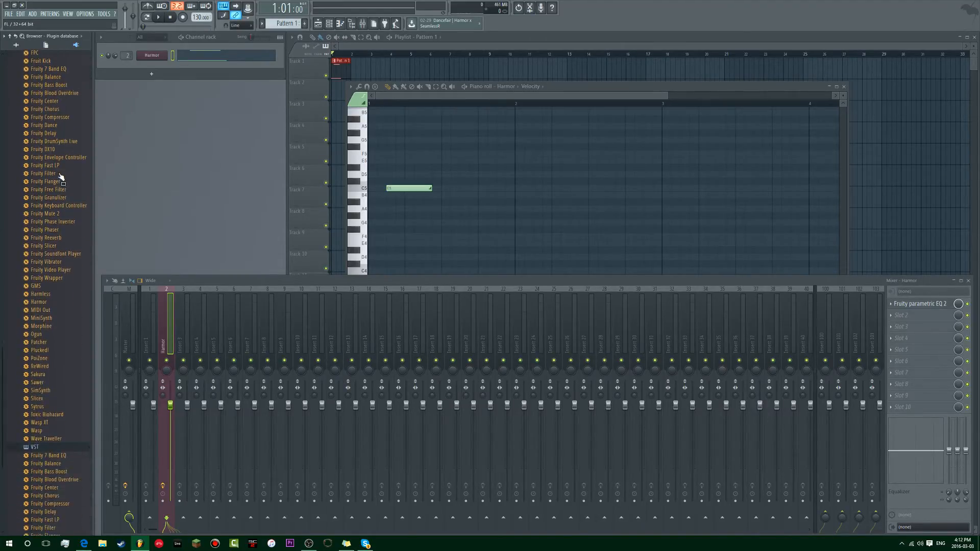
scroll(60, 176, "up", 10)
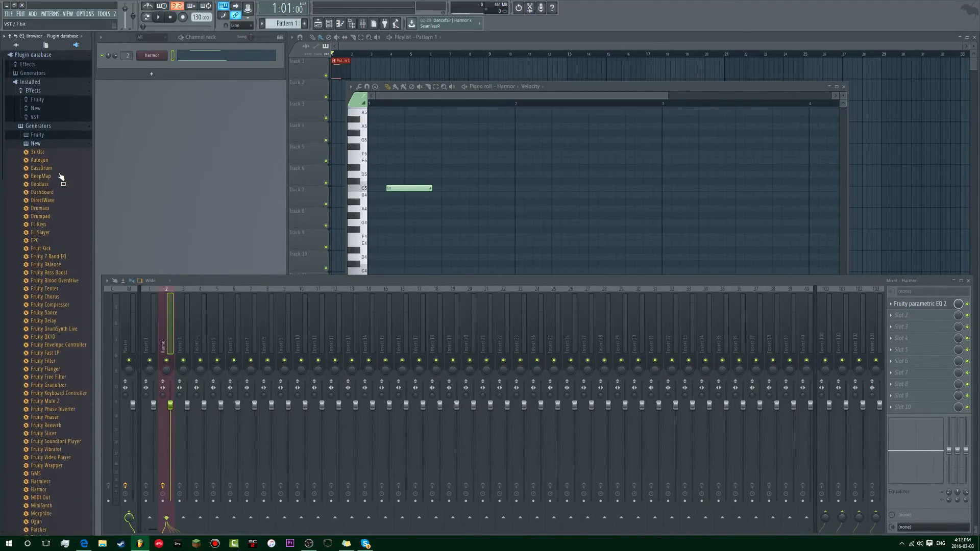
left_click(45, 152)
left_click(44, 155)
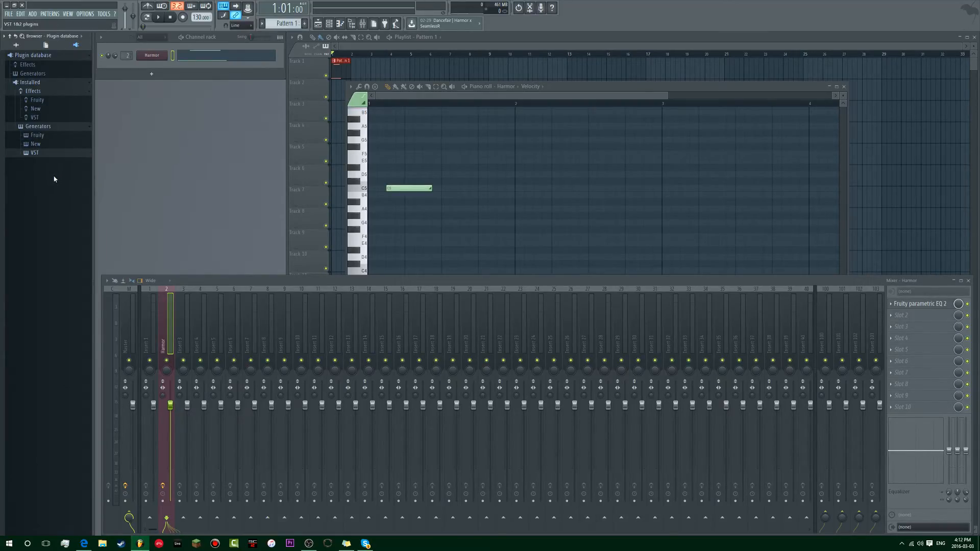
Open the plugin manager from the plugin database and scan for plugins with verification turned off
right_click(28, 52)
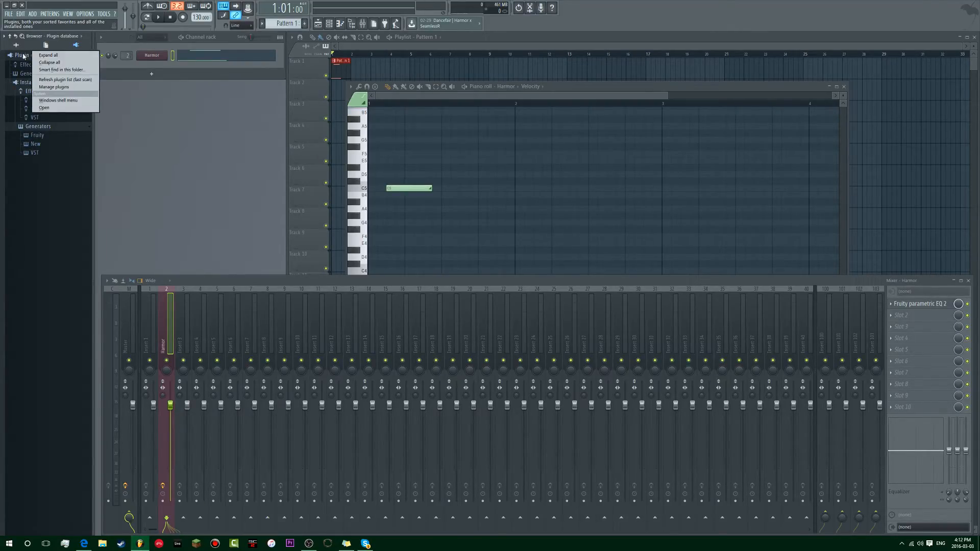
left_click(63, 88)
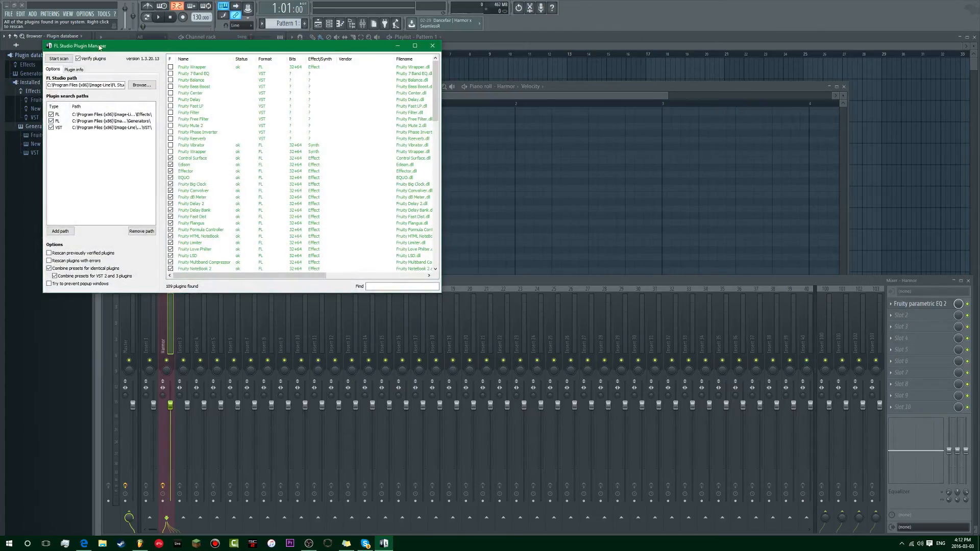
left_click_drag(99, 47, 186, 46)
left_click(157, 60)
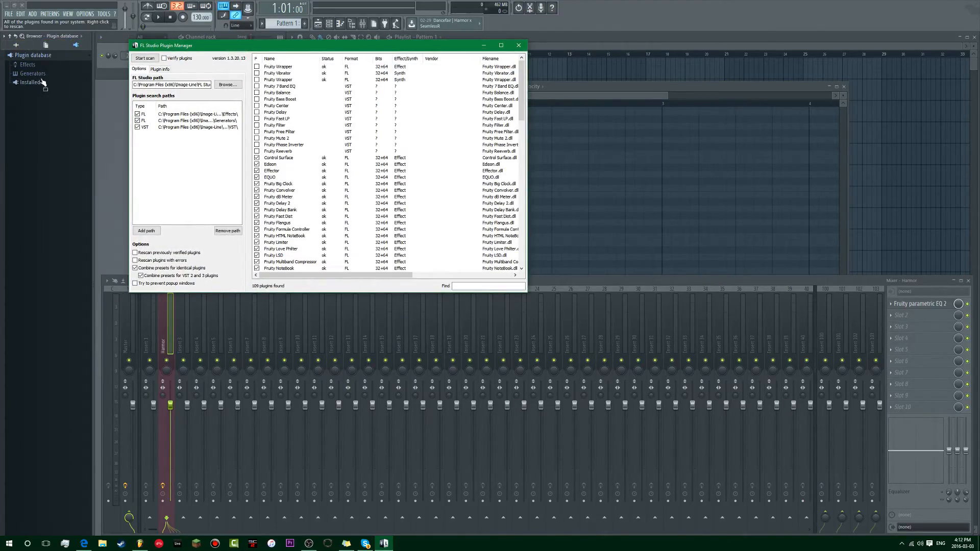
Check the VST folder of the installed generators in the rescanned plugin database
left_click(42, 82)
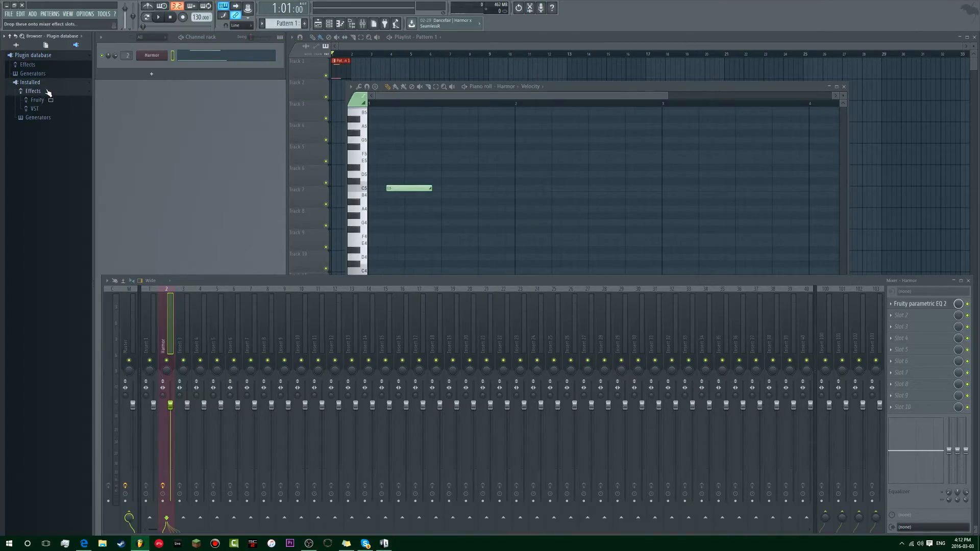
left_click(43, 102)
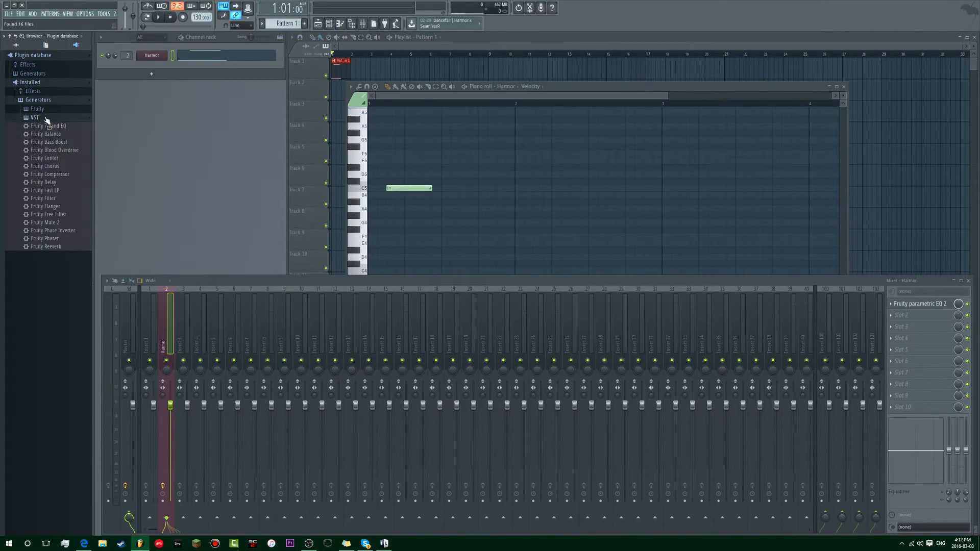
left_click(47, 119)
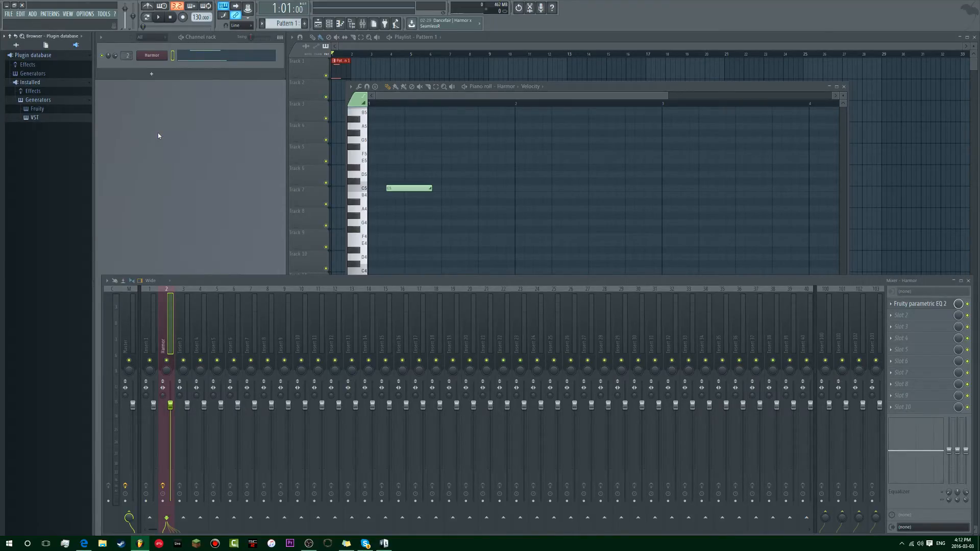
Open the plugin manager from the file settings and dismiss its information message
left_click(85, 13)
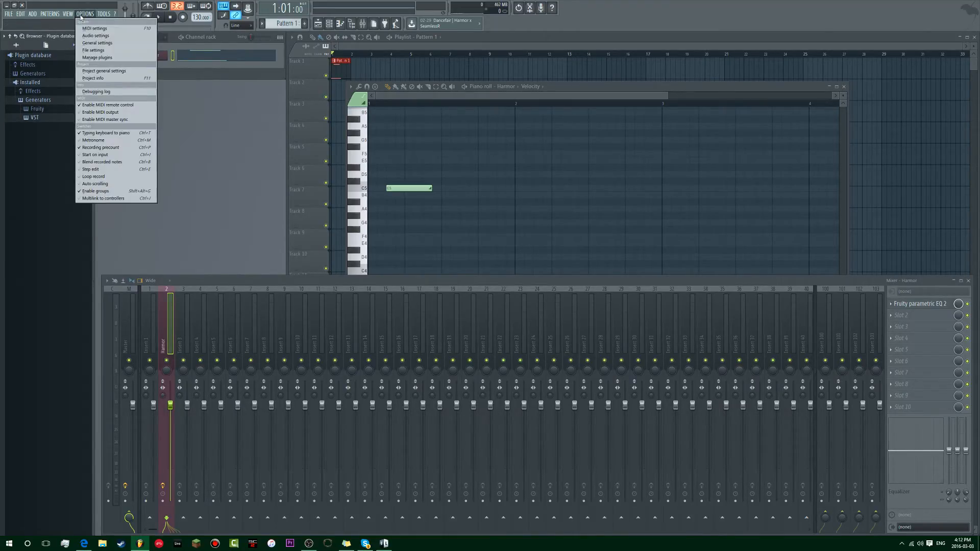
left_click(97, 51)
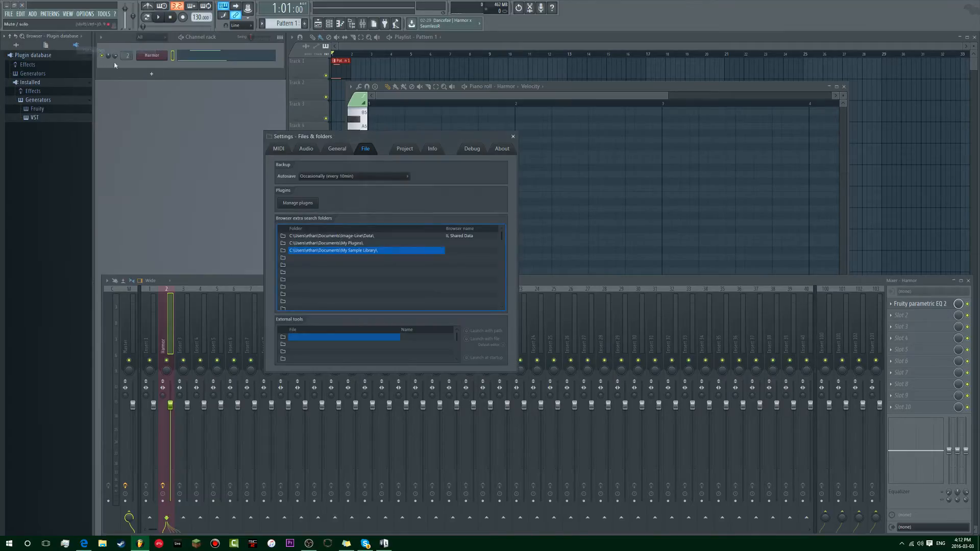
left_click(313, 204)
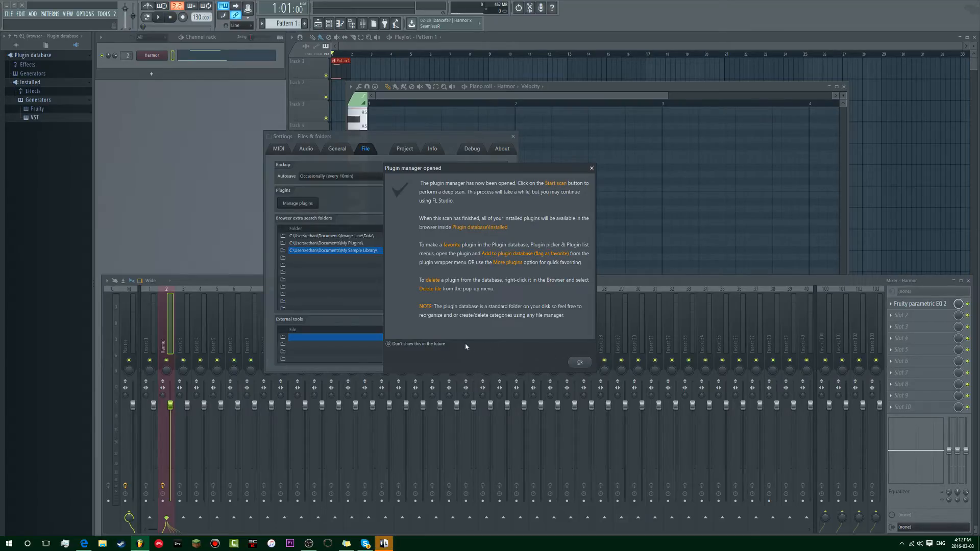
left_click(580, 362)
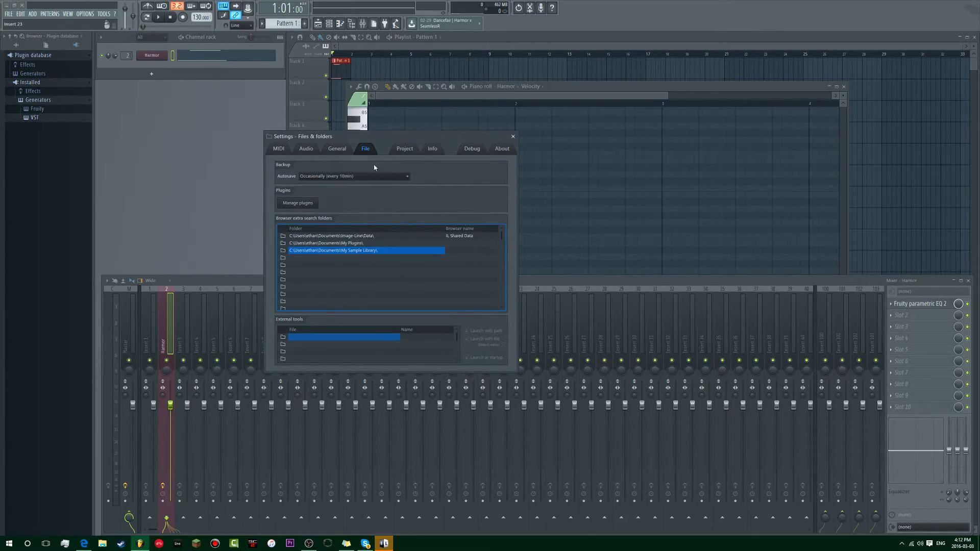
Look through the general, audio, MIDI and file settings pages, and highlight the My Plugins search folder
left_click(337, 150)
left_click(310, 149)
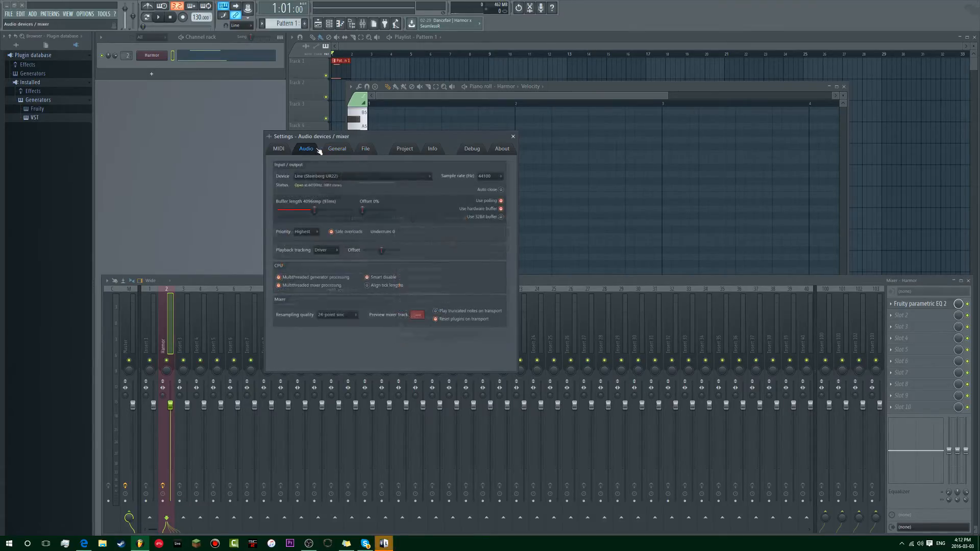
left_click(281, 149)
left_click(366, 149)
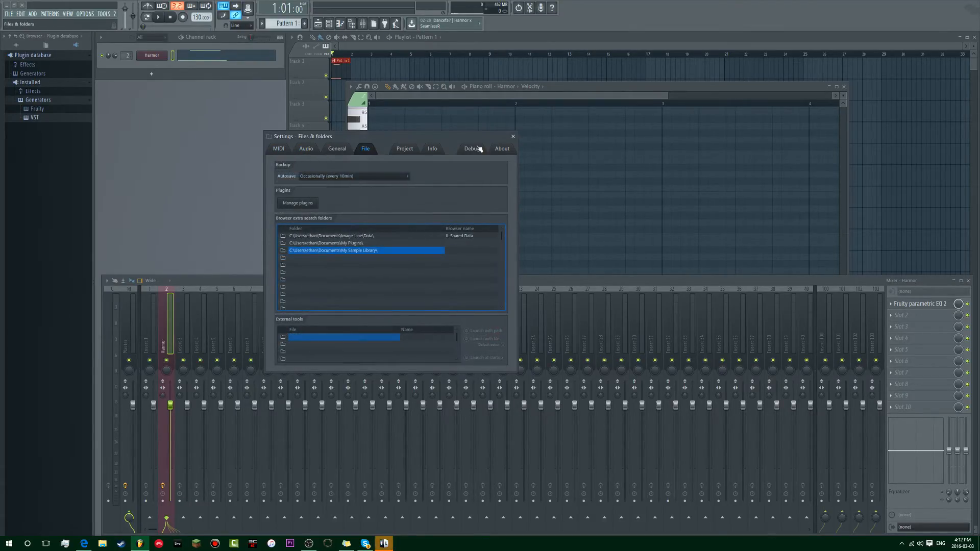
key("Up")
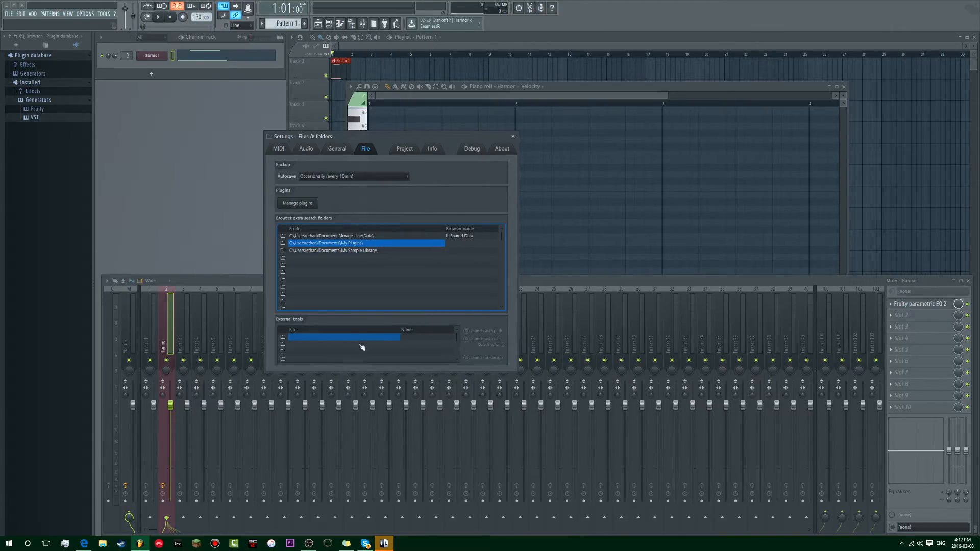
Bring up the plugin manager again from the browser's plugin database
right_click(38, 53)
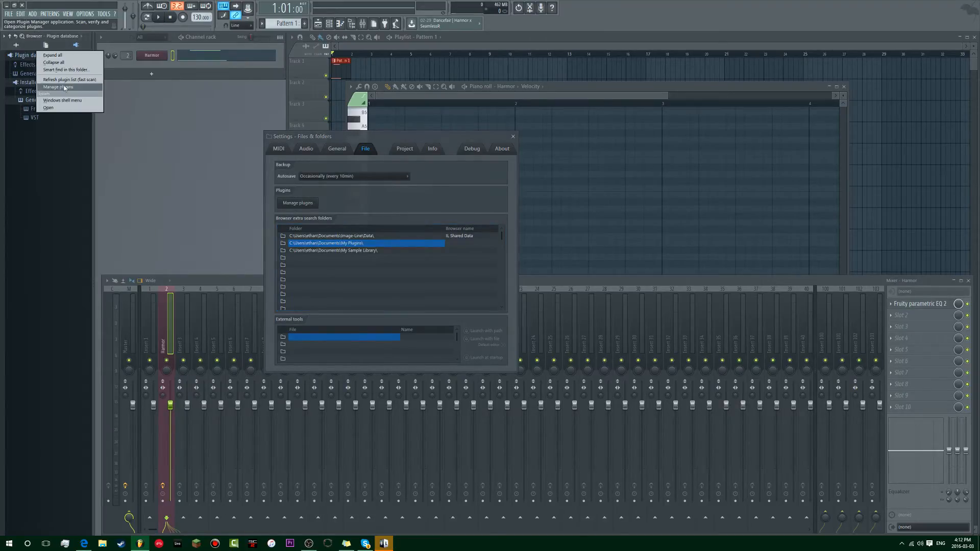
left_click(71, 88)
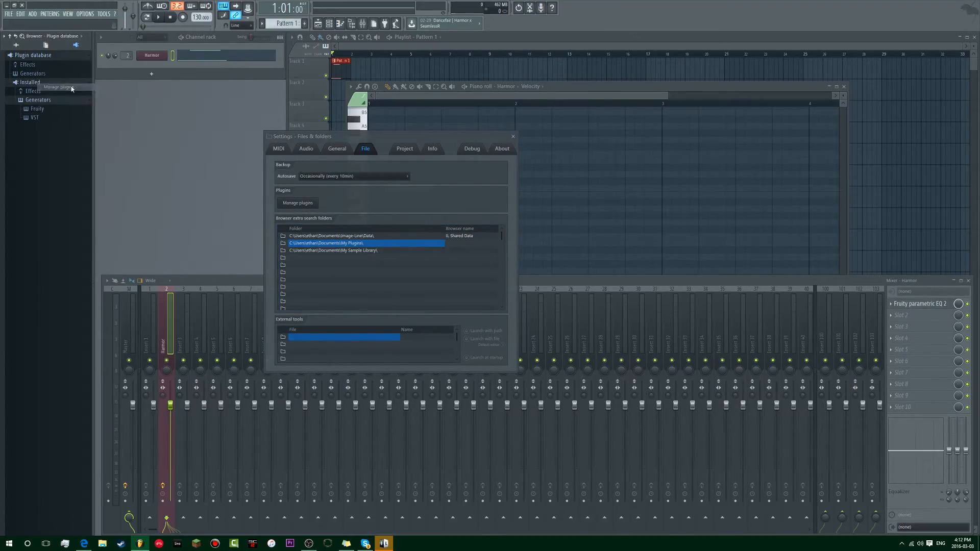
right_click(67, 80)
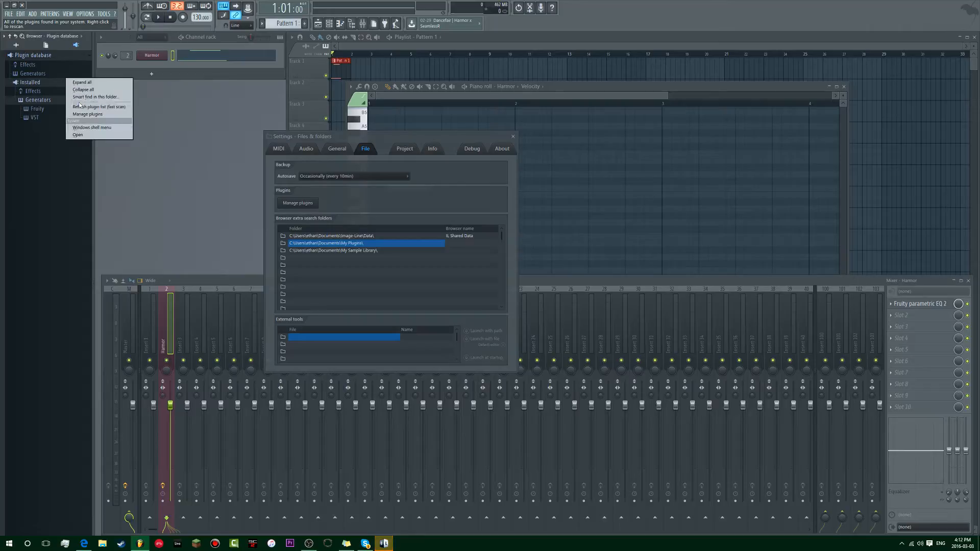
left_click(85, 115)
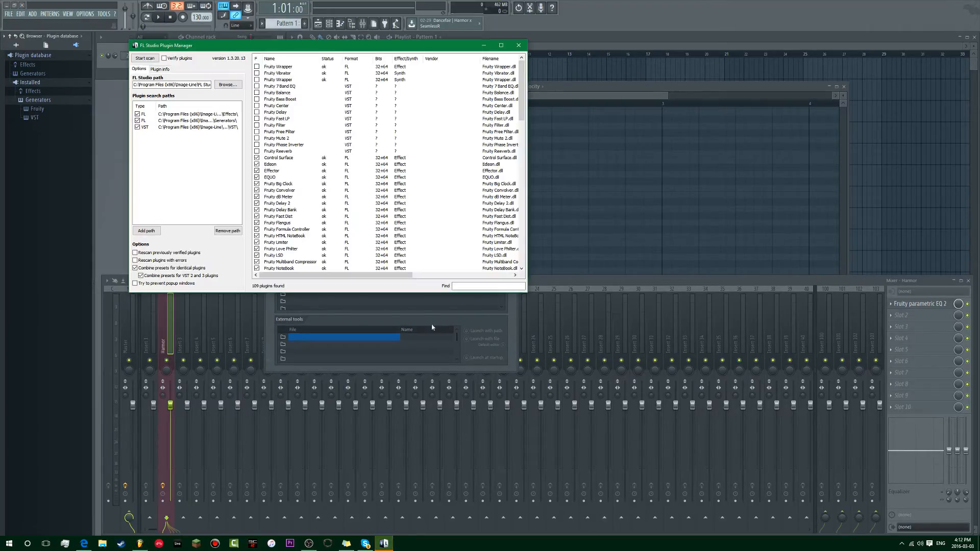
Quit Skype
right_click(366, 543)
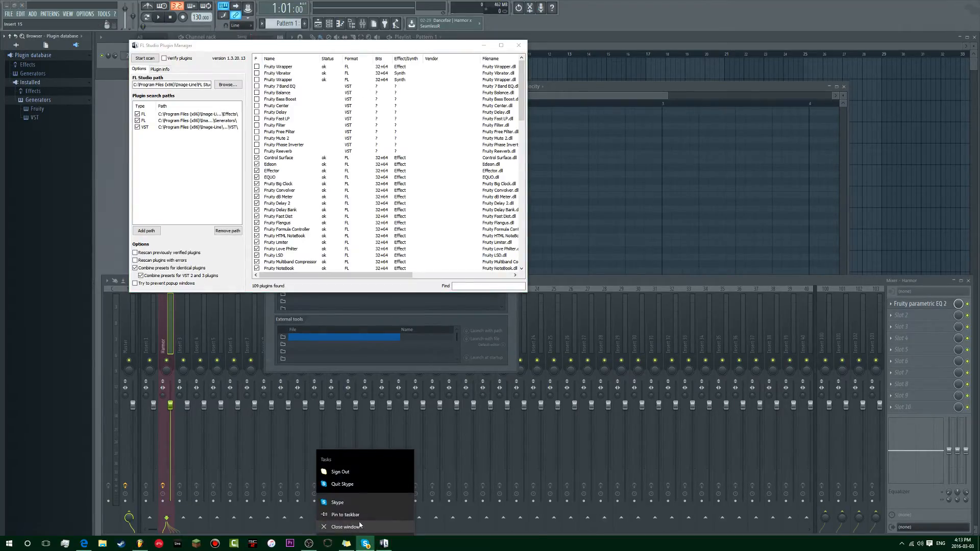
left_click(346, 485)
Scan for plugins in the plugin manager with verification turned on
left_click(187, 46)
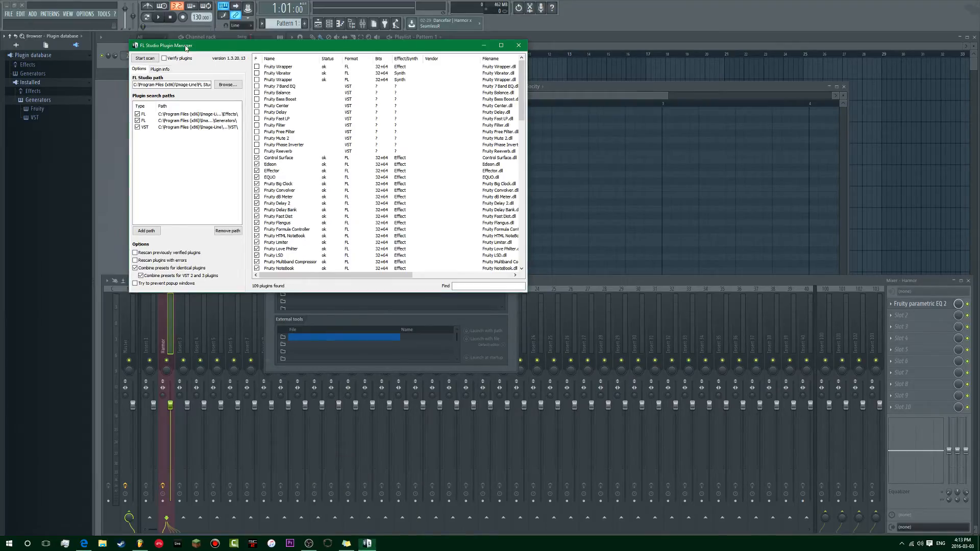
left_click(163, 58)
left_click(145, 59)
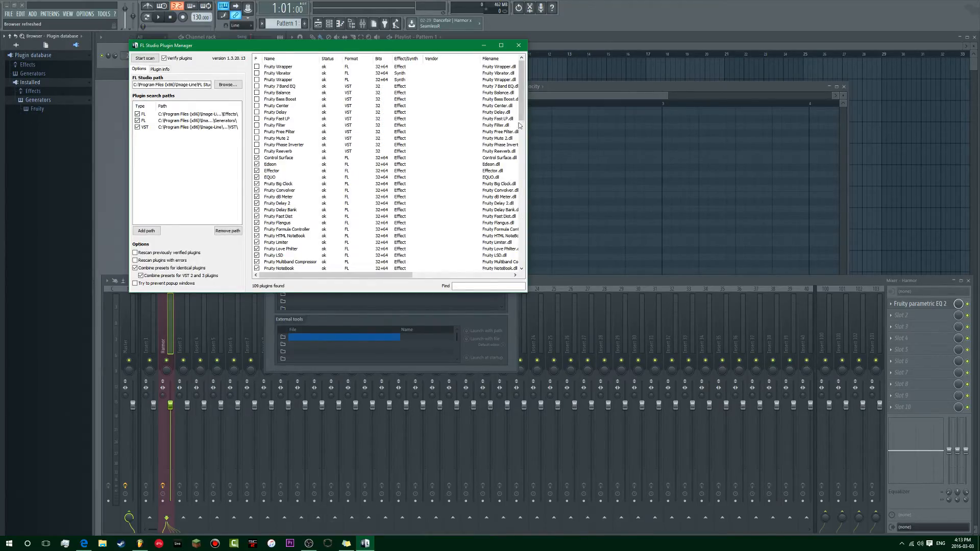
Look through the plugin manager's full list of scanned plugins
scroll(520, 226, "down", 13)
left_click_drag(531, 208, 537, 263)
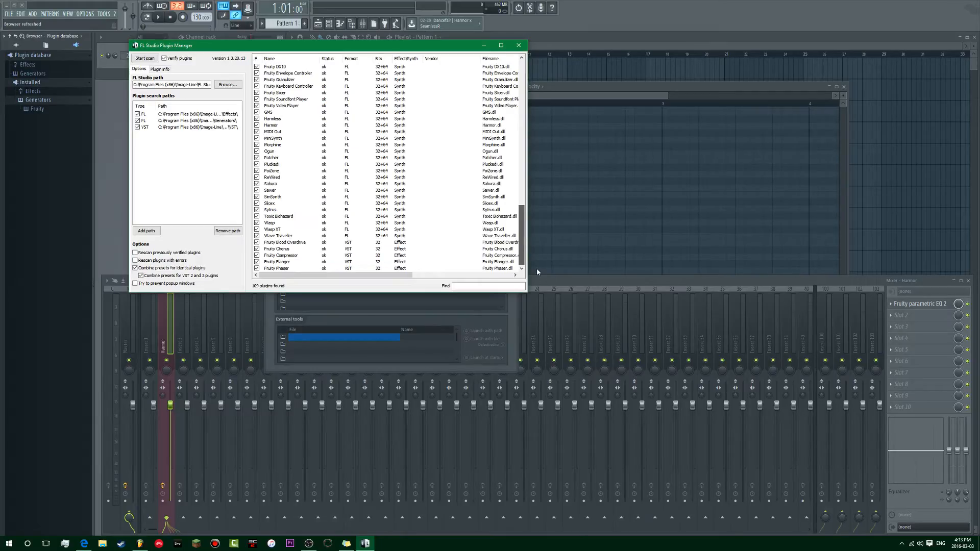
left_click_drag(537, 268, 528, 110)
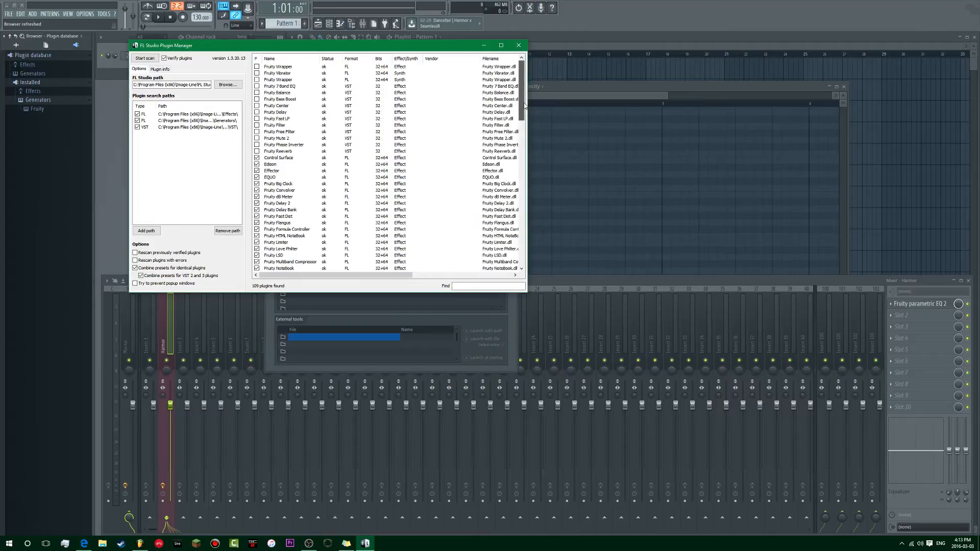
Close the settings and FL Studio without saving the project, and close the plugin manager
left_click(520, 45)
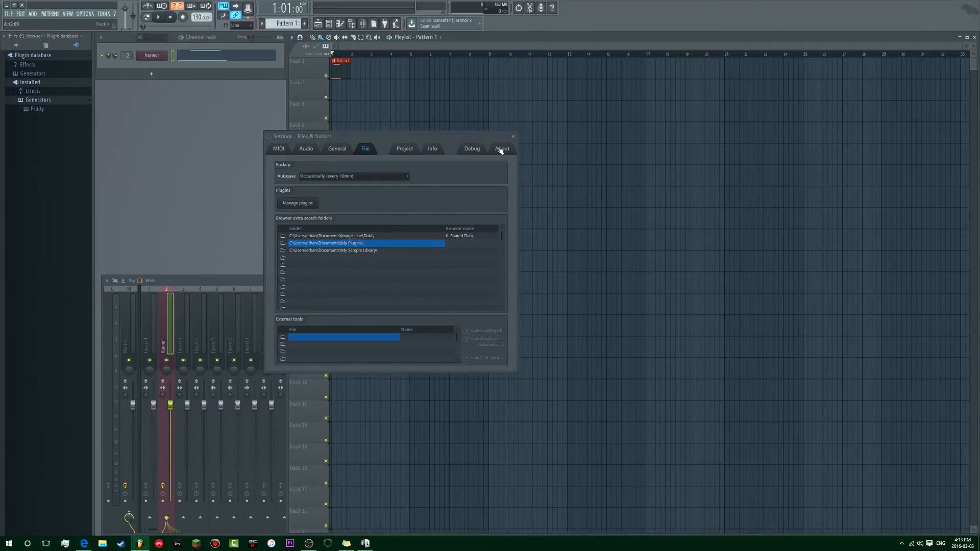
left_click(513, 136)
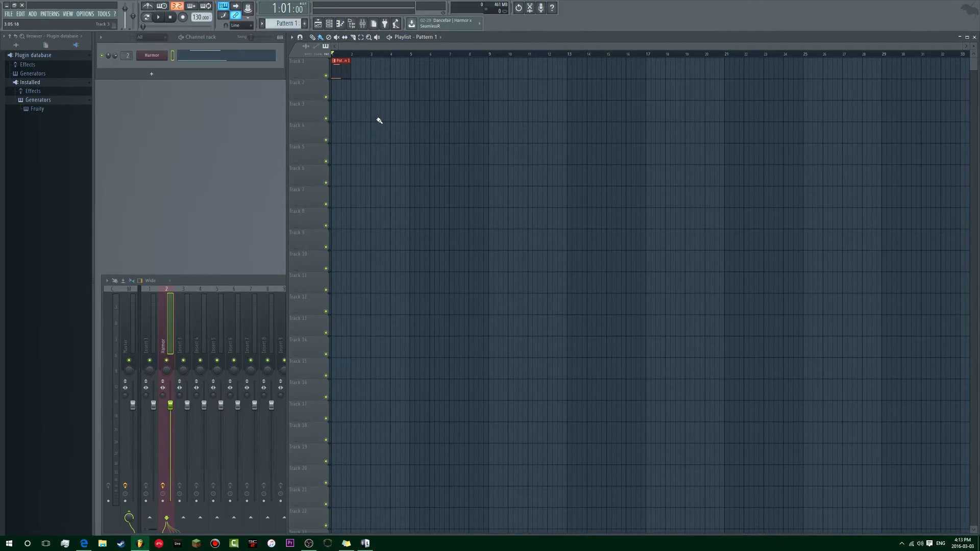
left_click(21, 5)
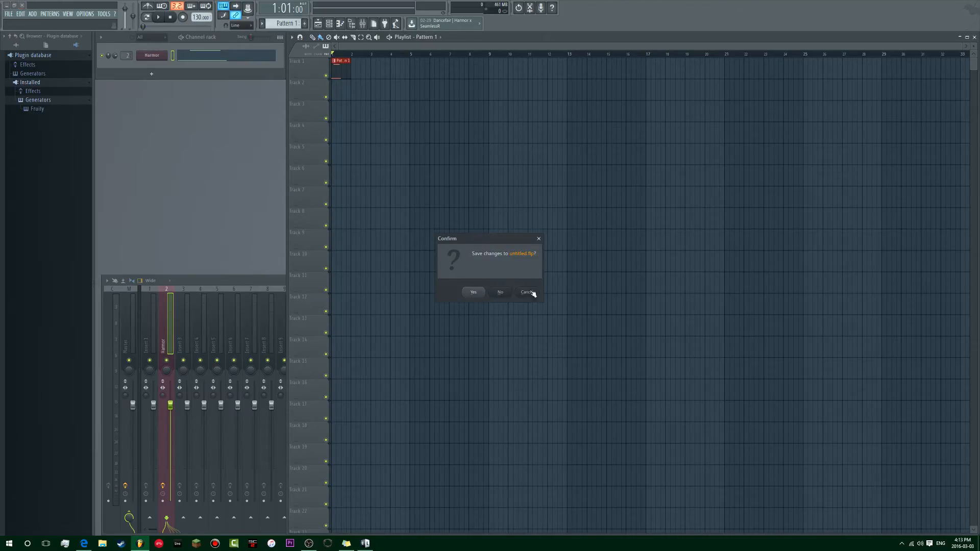
left_click(502, 292)
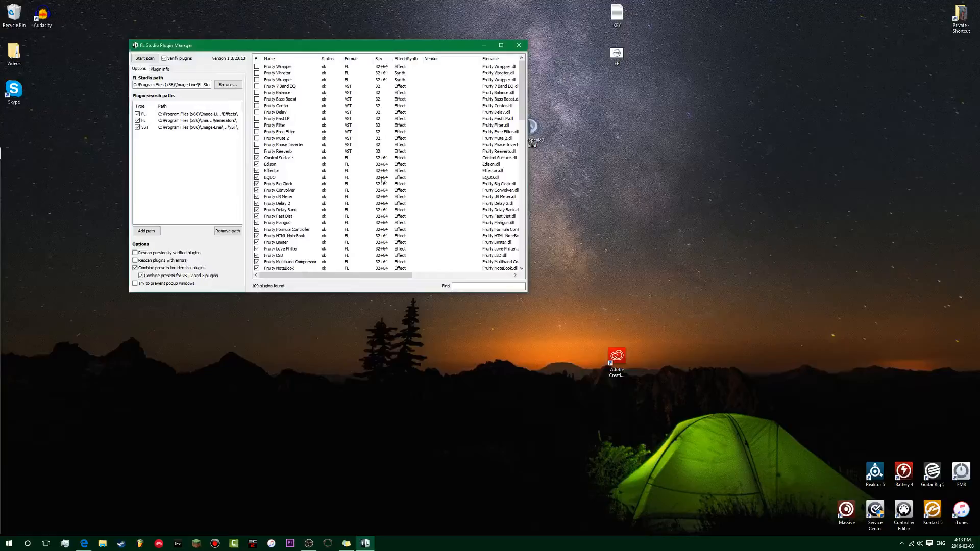
left_click(524, 47)
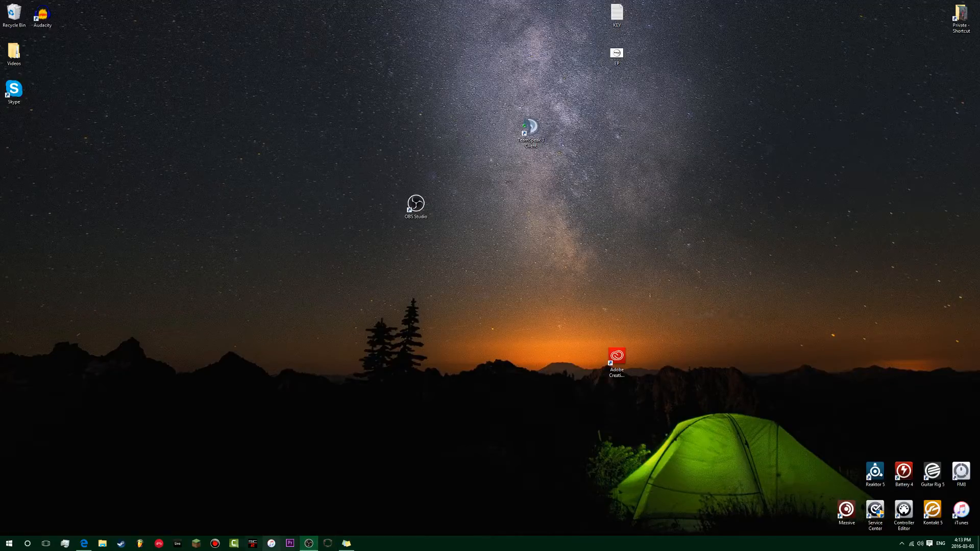
Switch to Bitwig Studio and open the recent project Daily Antidote of Serum
left_click(154, 545)
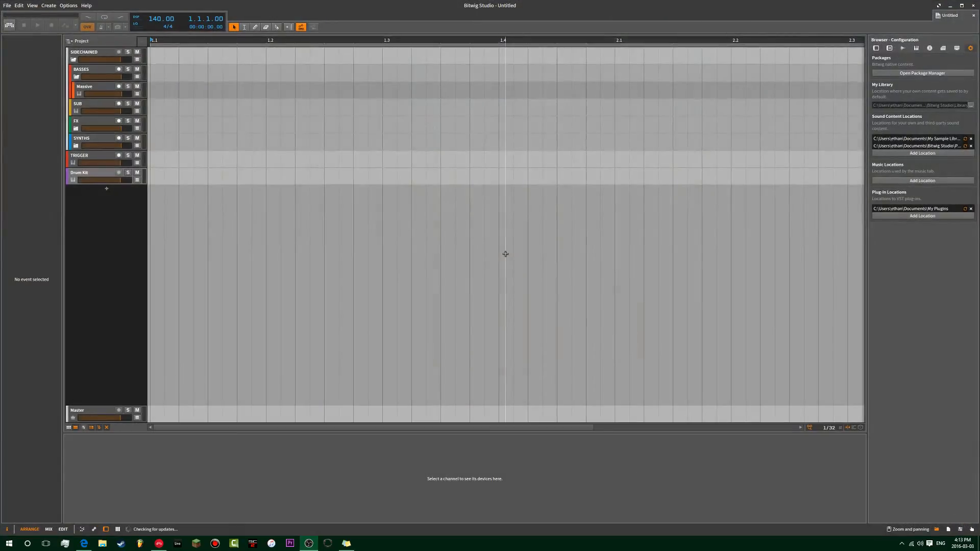
left_click(7, 5)
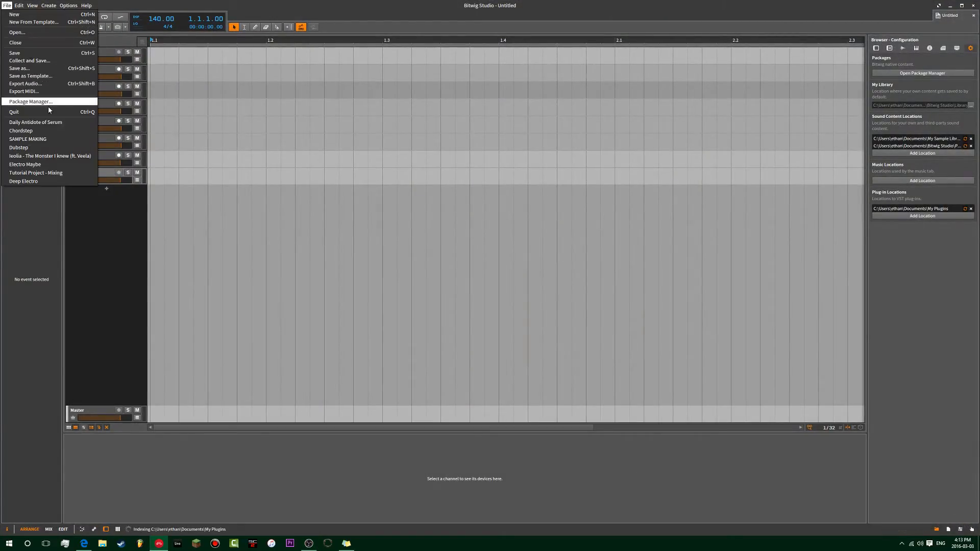
left_click(49, 125)
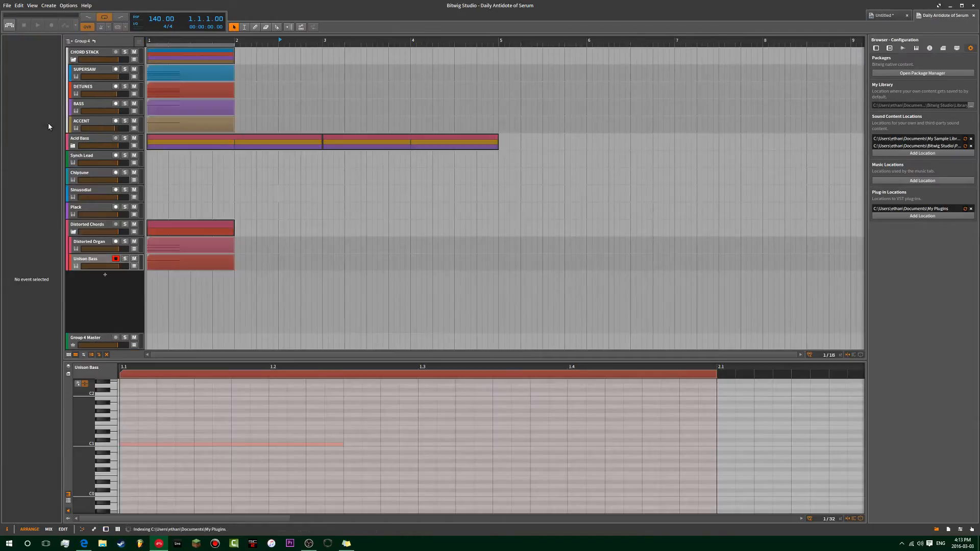
Add an instrument track below Unison Bass and load Serum_x64 on it
left_click(105, 275)
type("serum")
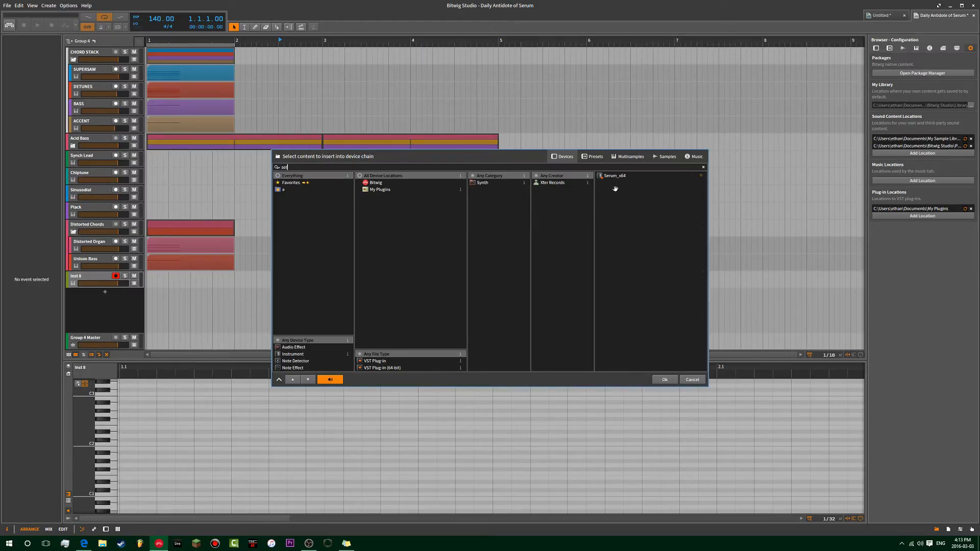
double_click(615, 176)
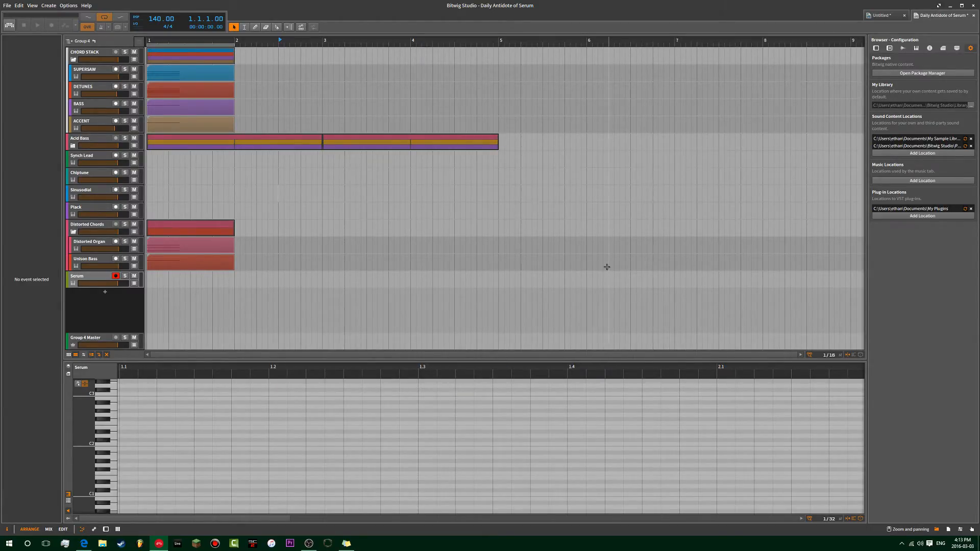
Turn on the project's audio engine and open the new track's Serum window over the arrangement
left_click(102, 280)
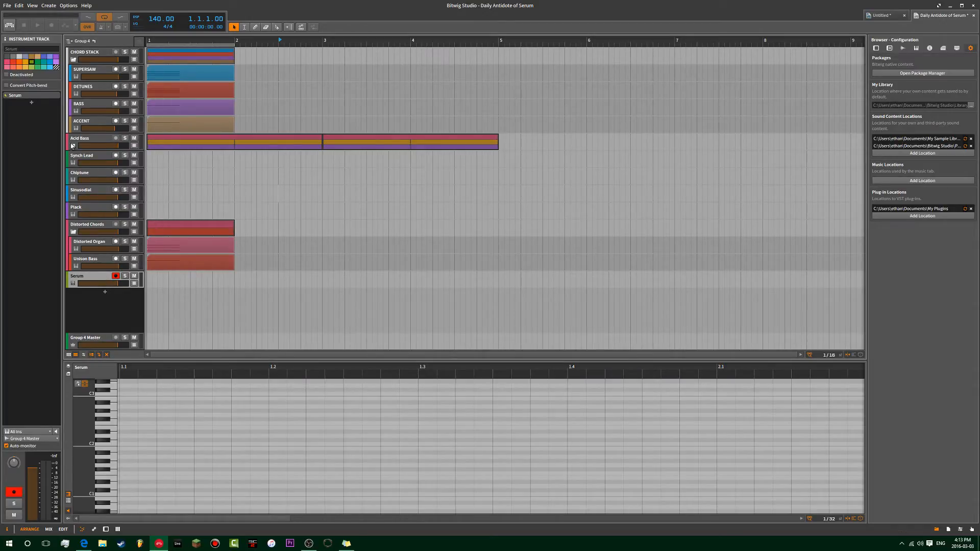
left_click(22, 95)
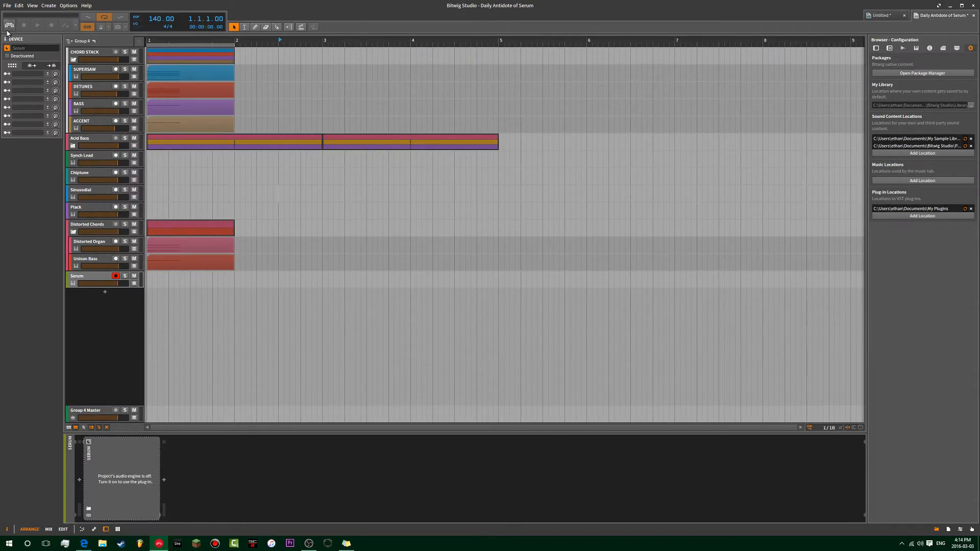
left_click(88, 502)
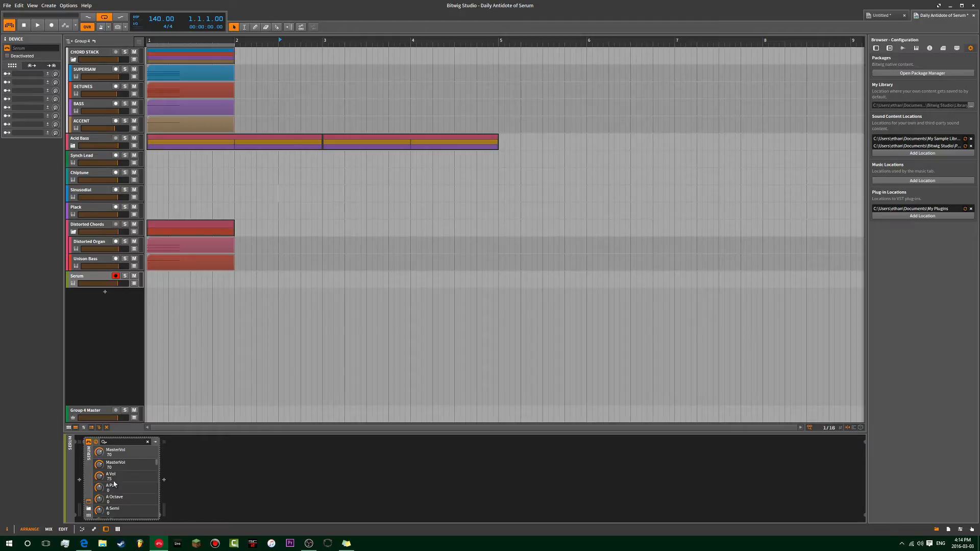
left_click_drag(600, 97, 350, 78)
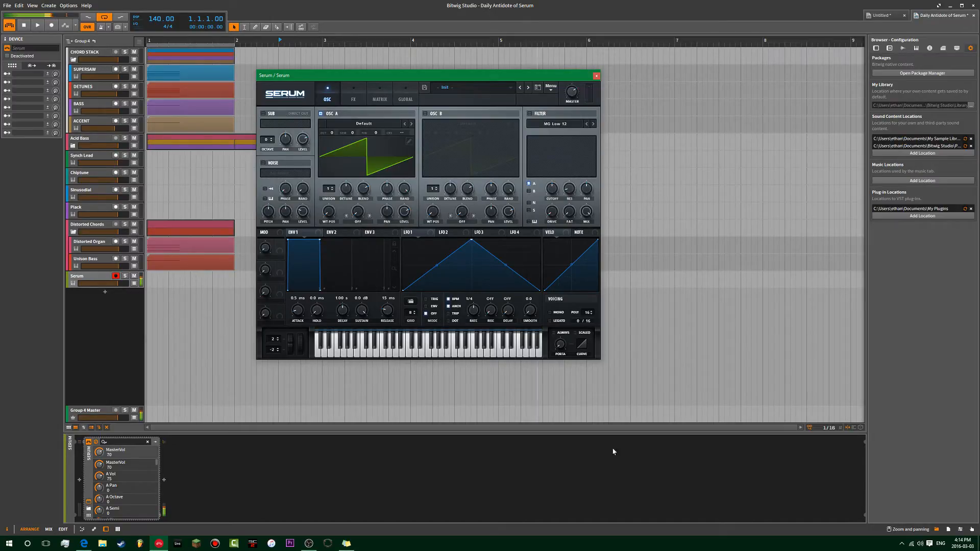
Check the Bitwig Studio level in the Windows volume mixer
left_click(919, 544)
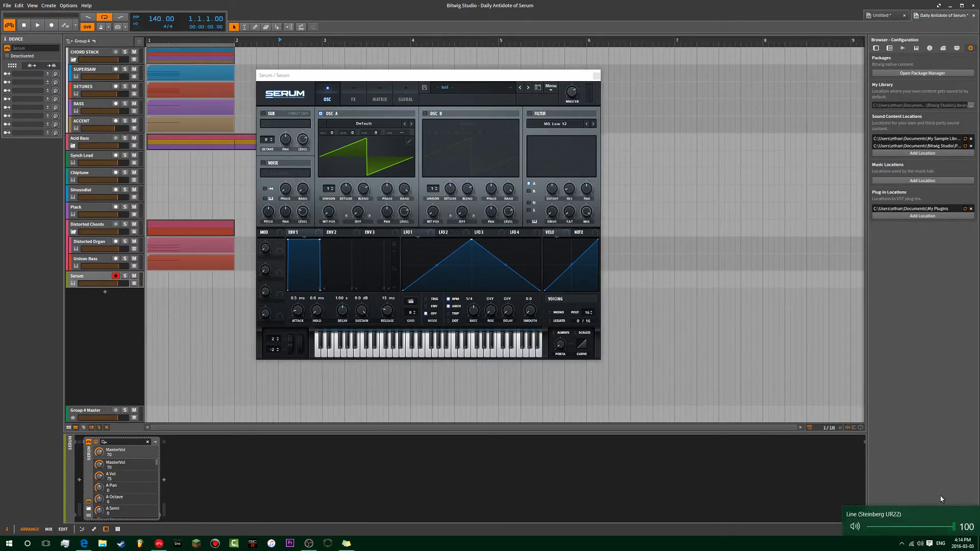
right_click(919, 544)
left_click(918, 503)
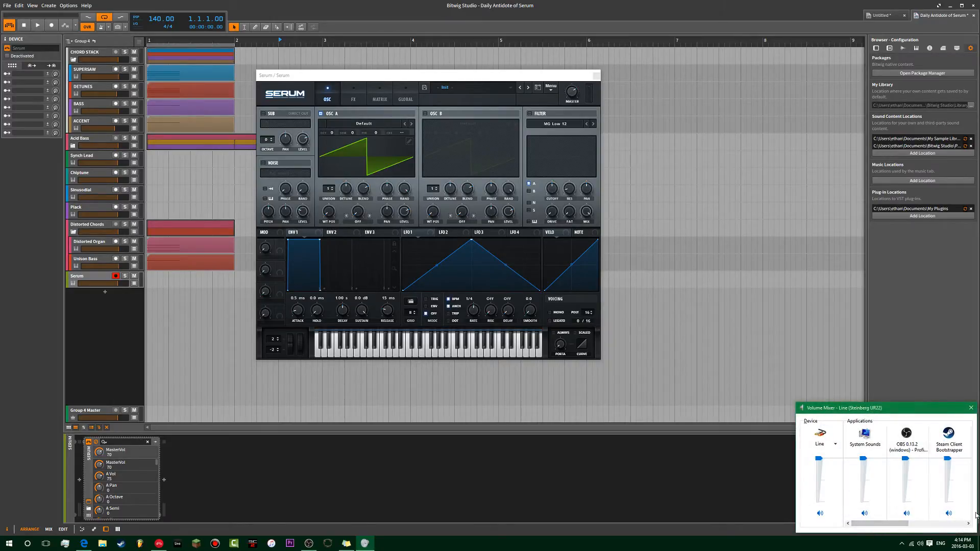
left_click(924, 522)
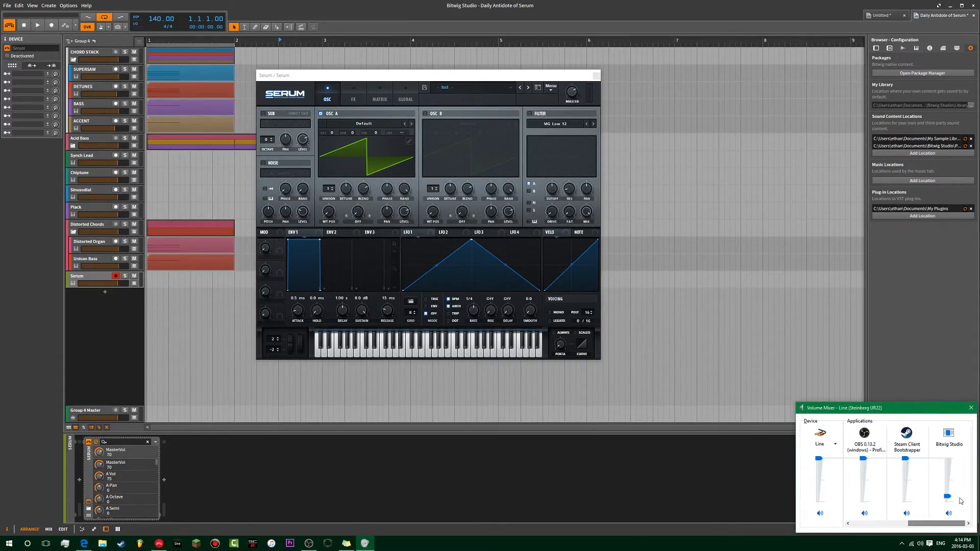
left_click(975, 410)
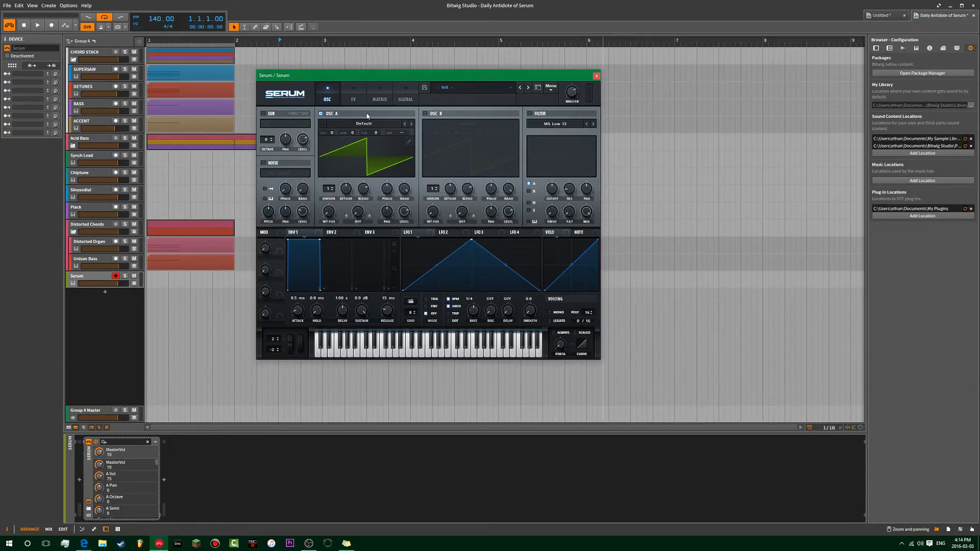
Turn on oscillator B in Serum and set its fine tuning to 50
left_click(425, 114)
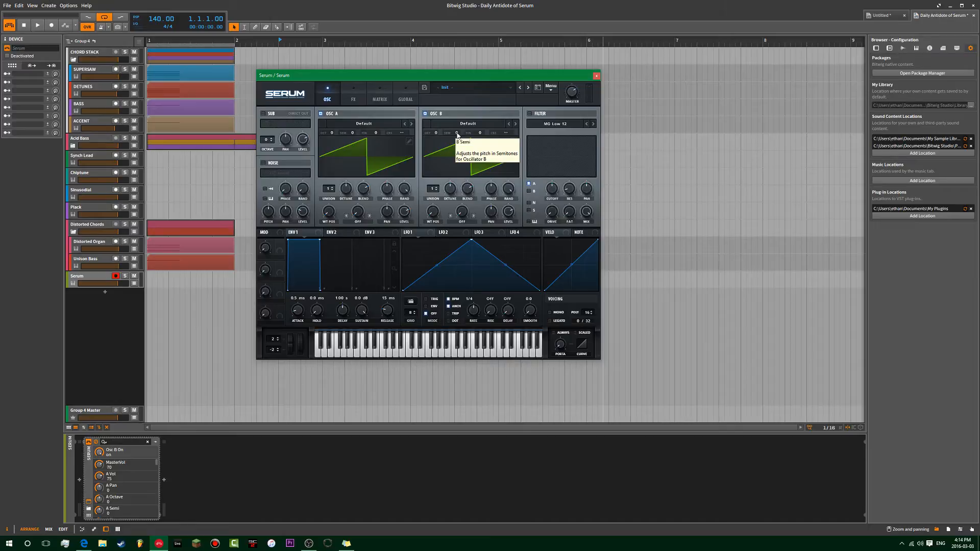
scroll(457, 138, "down", 1)
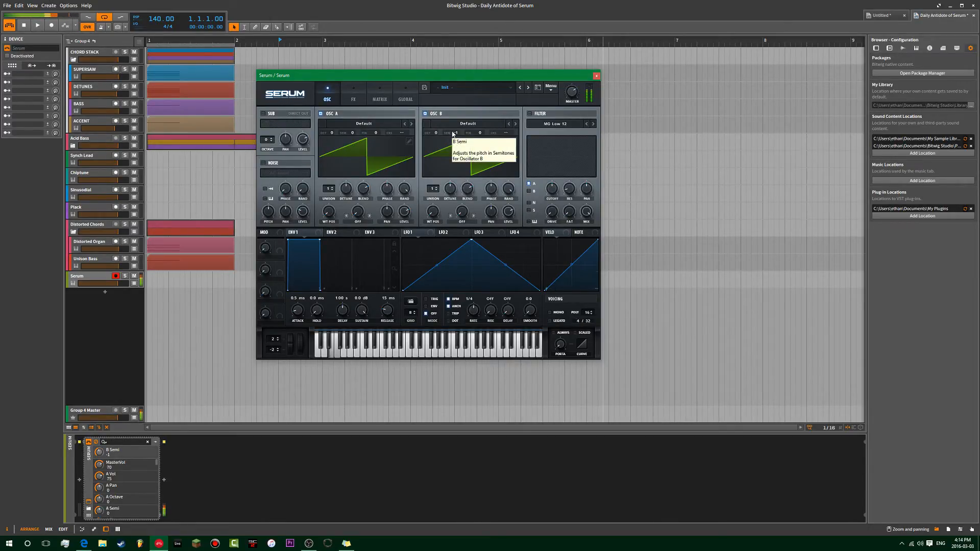
scroll(457, 135, "up", 1)
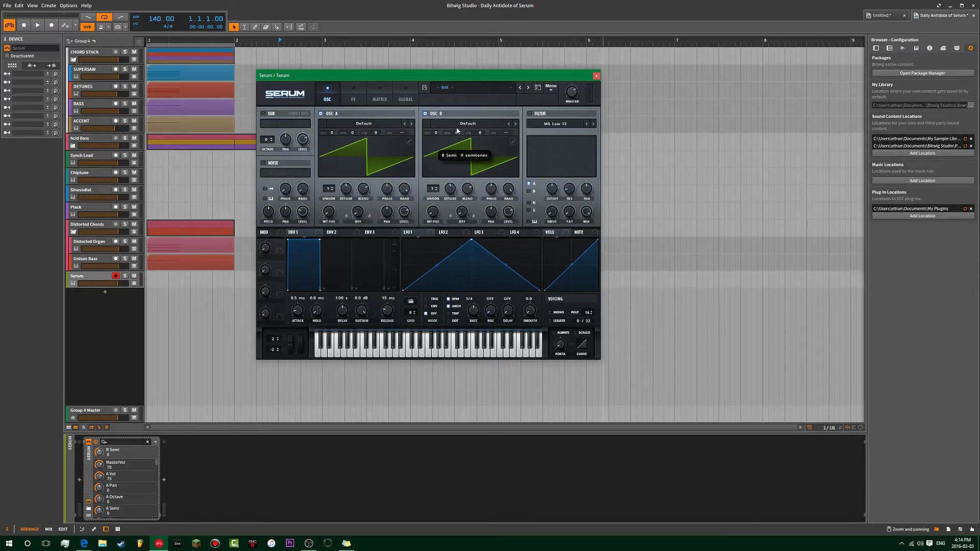
mouse_move(478, 132)
left_mouse_down()
mouse_move(481, 109)
mouse_move(482, 135)
left_mouse_up()
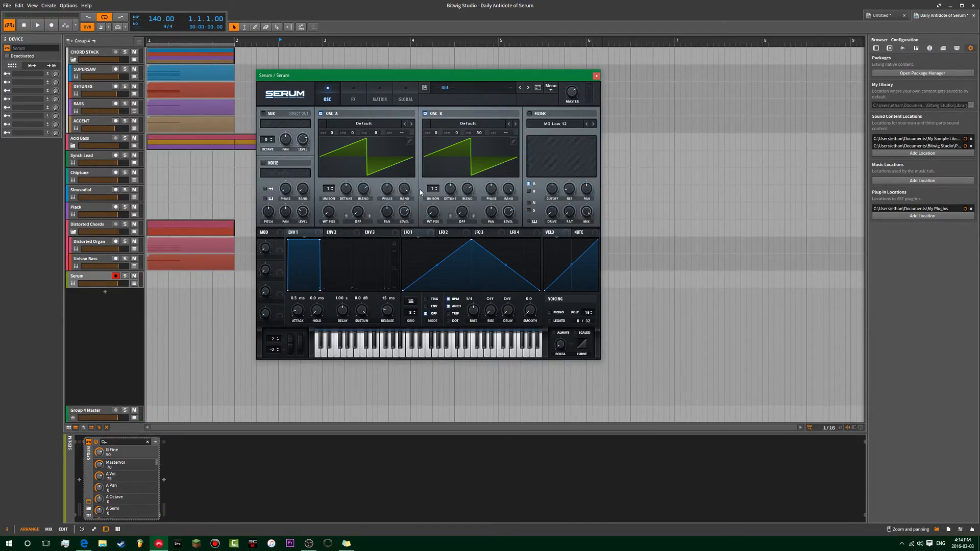
Load the Rough Square wavetable from the Ixolia category into oscillator B and move its wavetable position to 122
left_click(489, 125)
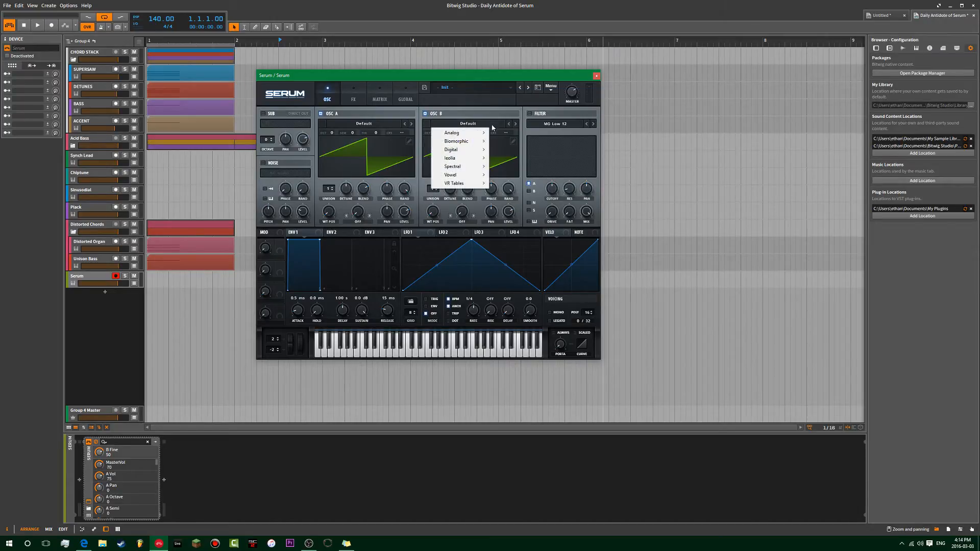
mouse_move(475, 160)
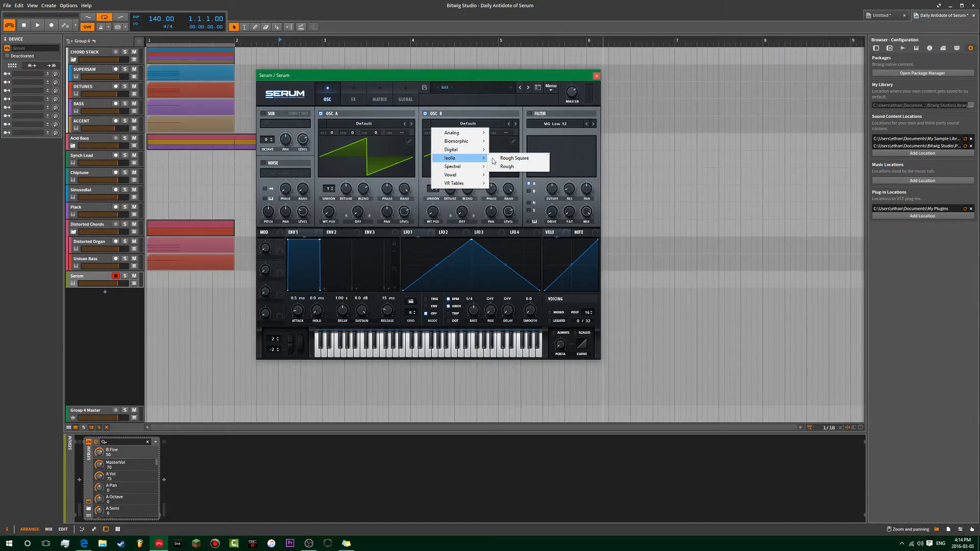
left_click(511, 158)
left_click(463, 168)
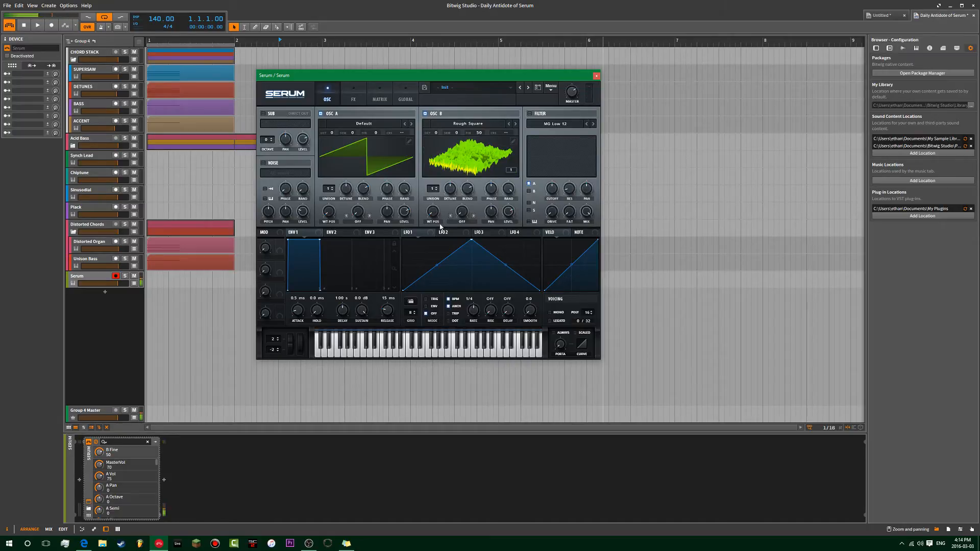
left_click_drag(448, 143, 440, 152)
left_click_drag(433, 212, 431, 233)
Enable Serum's Tube distortion effect with a raised drive, and return to the oscillator view
left_click(354, 95)
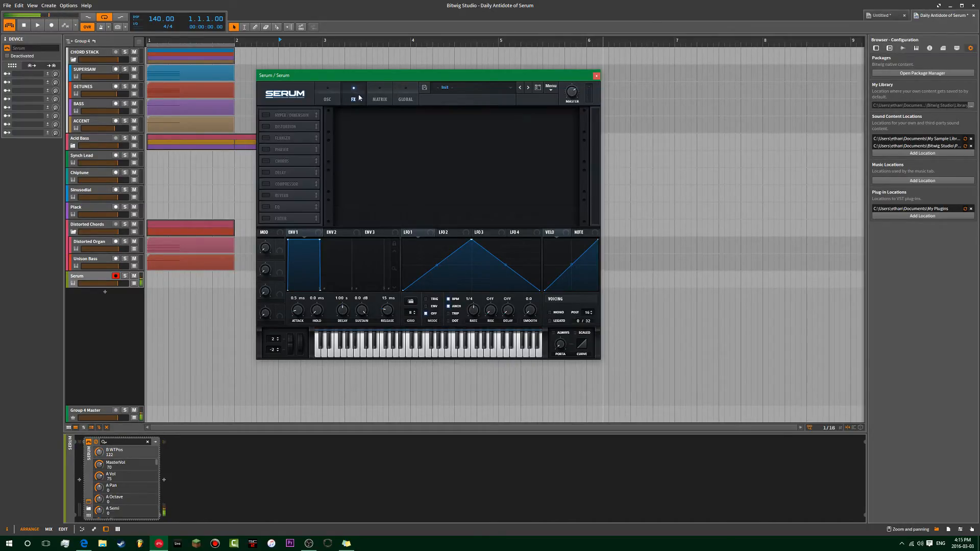
left_click(267, 126)
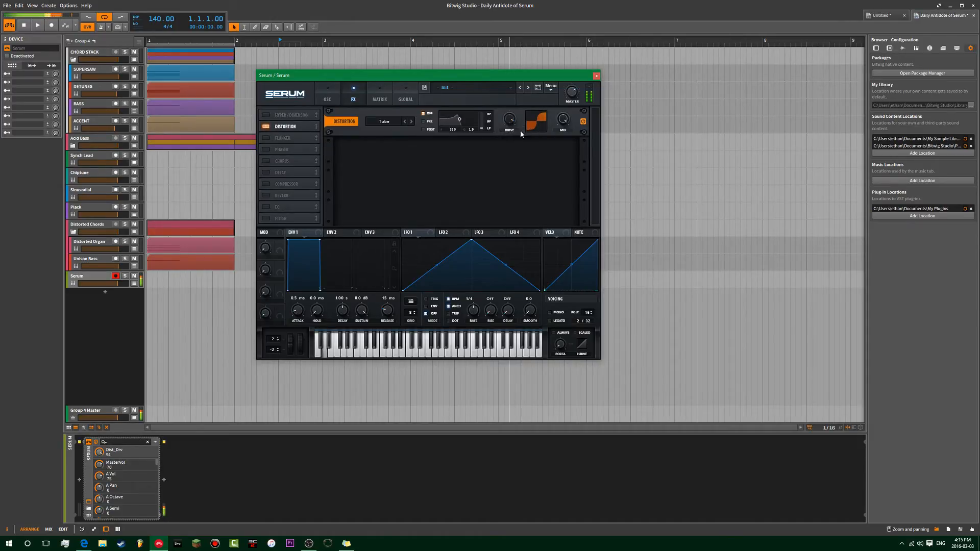
left_click(337, 96)
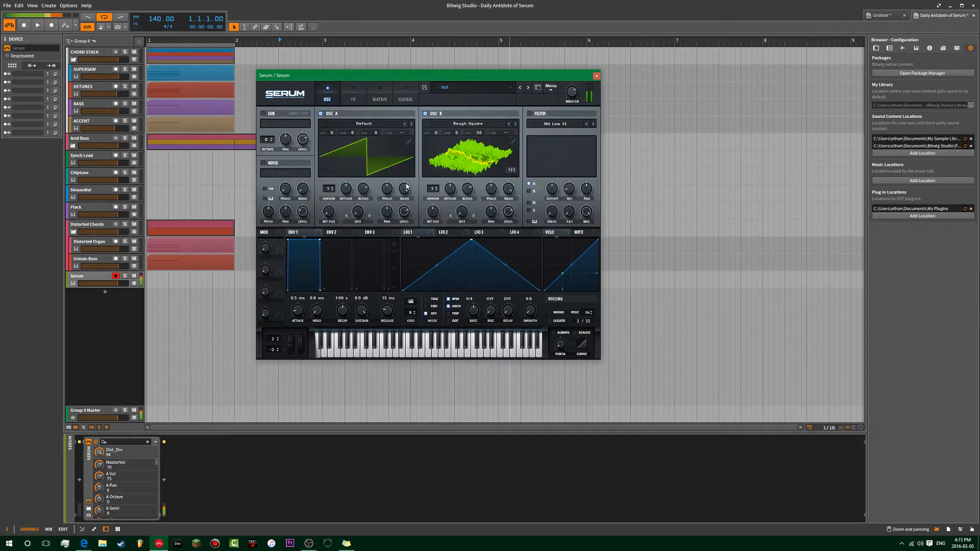
Set oscillator B's warp mode to Bend -, adjust its warp and level, and move its wavetable position to 178
left_click(473, 220)
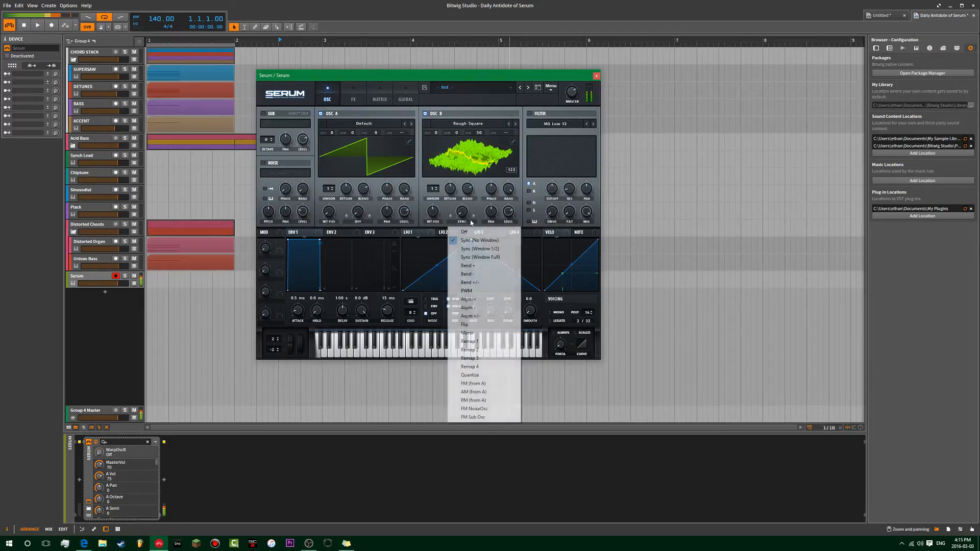
left_click(470, 275)
left_click_drag(461, 210, 433, 199)
left_click_drag(508, 211, 508, 218)
left_click_drag(433, 212, 460, 218)
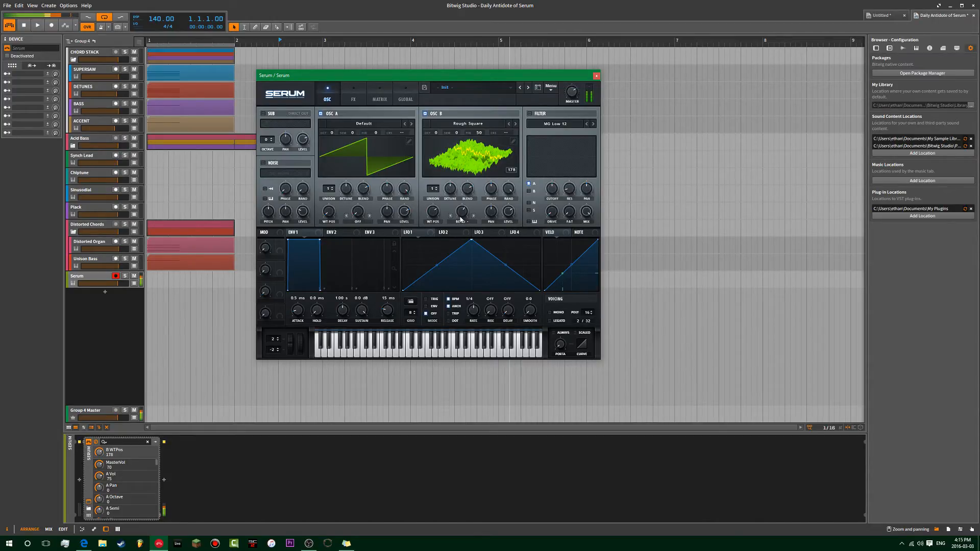
left_click(437, 132)
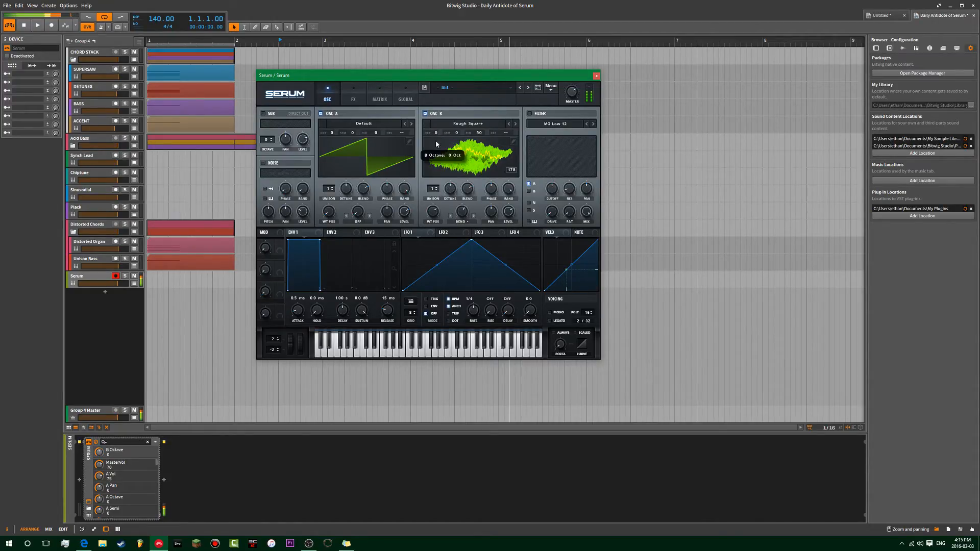
Load the Rough wavetable into oscillator A, switch to the single-waveform display, and set its wavetable position to 160
left_click(386, 130)
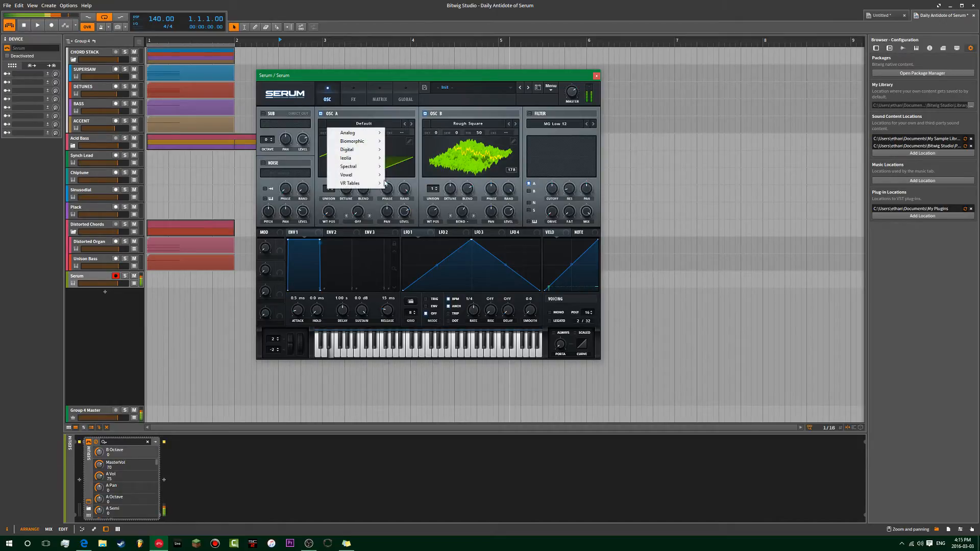
mouse_move(378, 158)
left_click(411, 166)
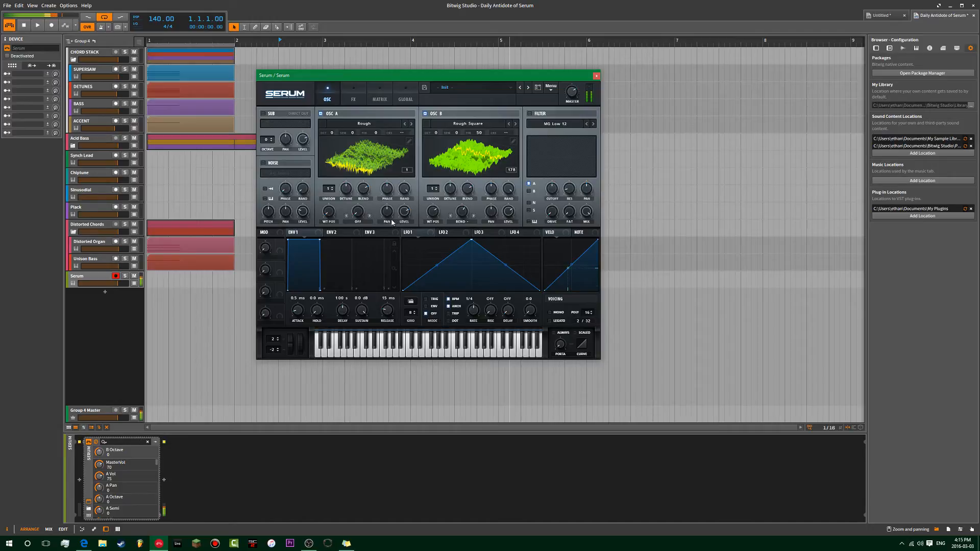
left_click_drag(333, 213, 337, 176)
left_click(365, 149)
mouse_move(334, 215)
left_mouse_down()
mouse_move(339, 189)
mouse_move(338, 203)
left_mouse_up()
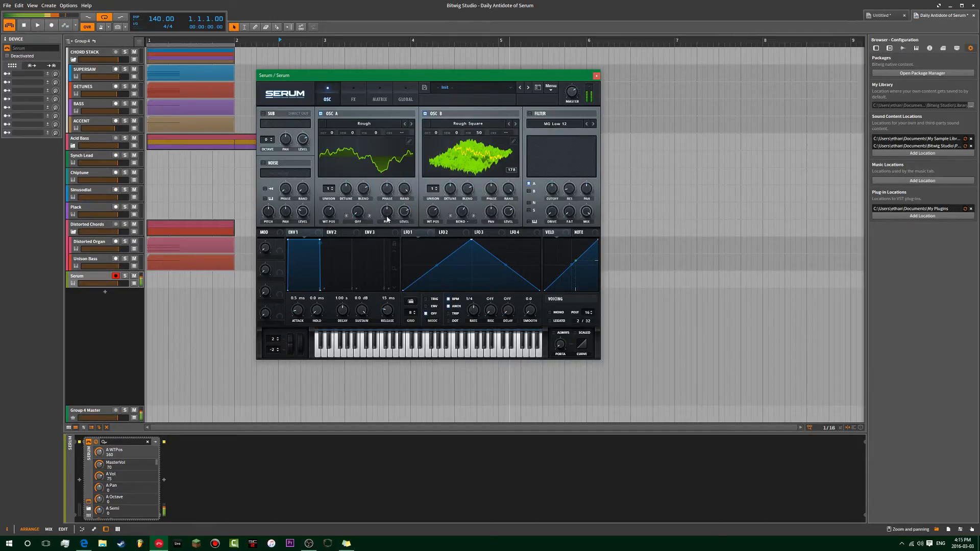
Set oscillator A's warp mode to Remap 1 and apply a stepped S-curve preset to its remap graph
left_click(360, 223)
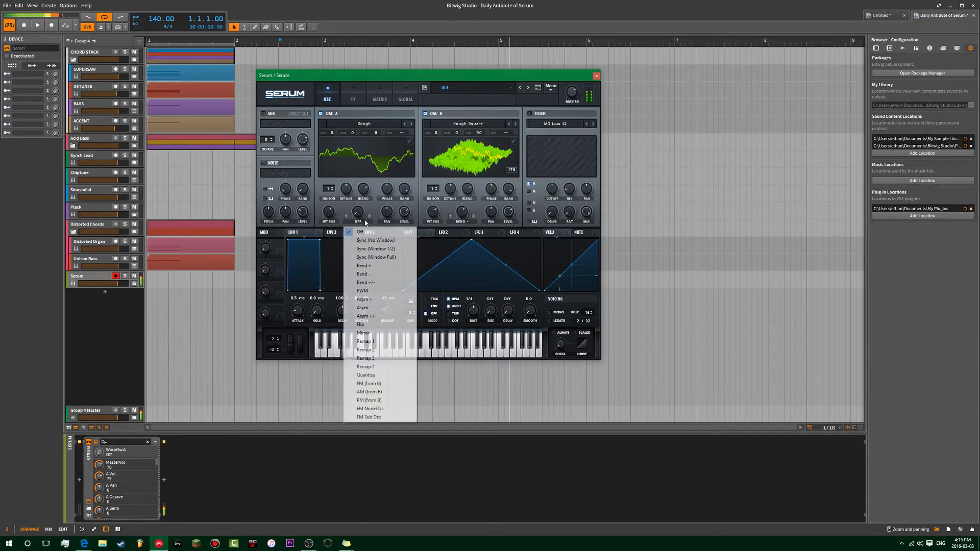
left_click(365, 341)
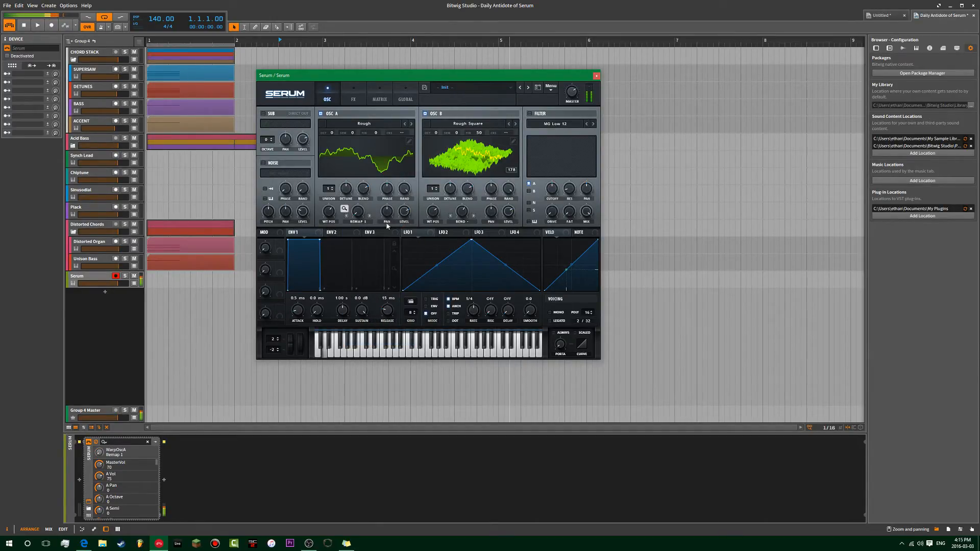
left_click(344, 209)
left_click(486, 200)
mouse_move(486, 207)
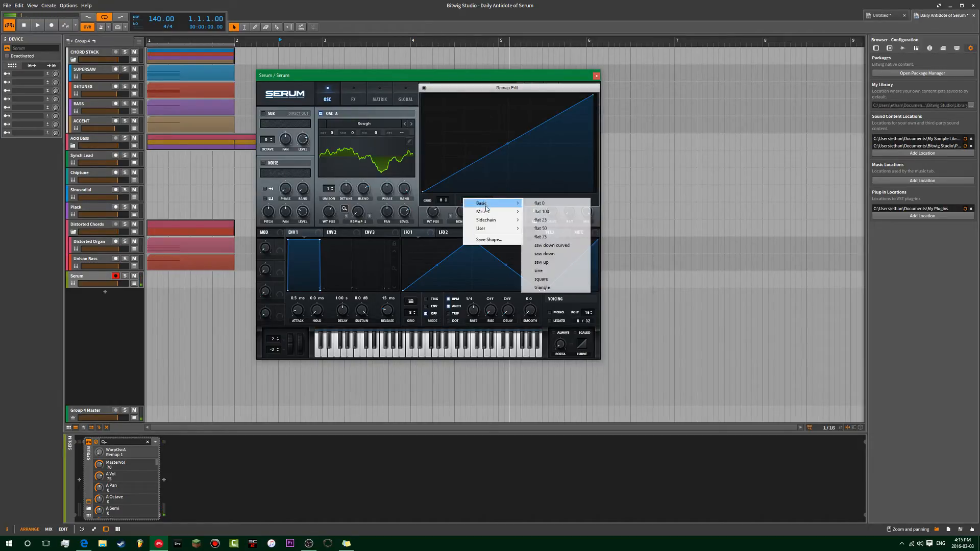
mouse_move(501, 229)
left_click(541, 229)
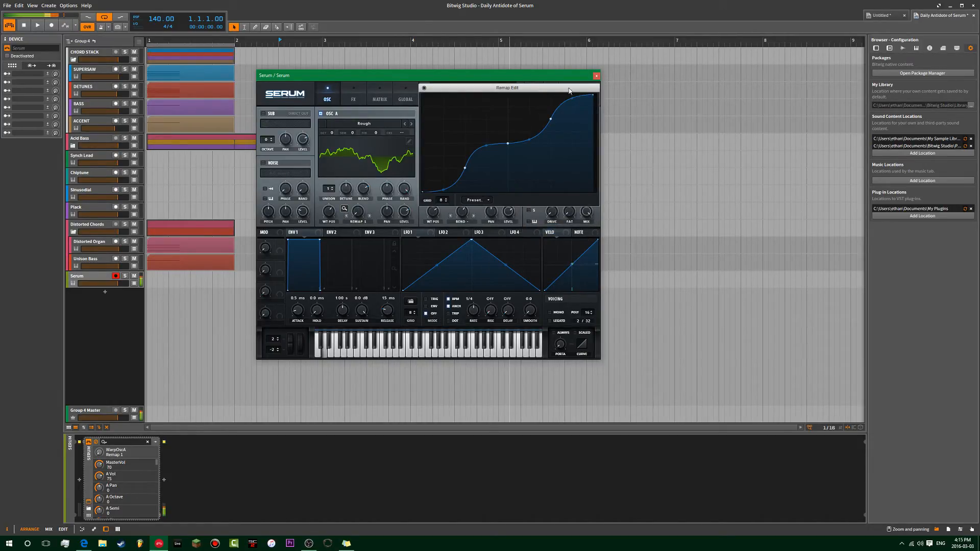
left_click(424, 88)
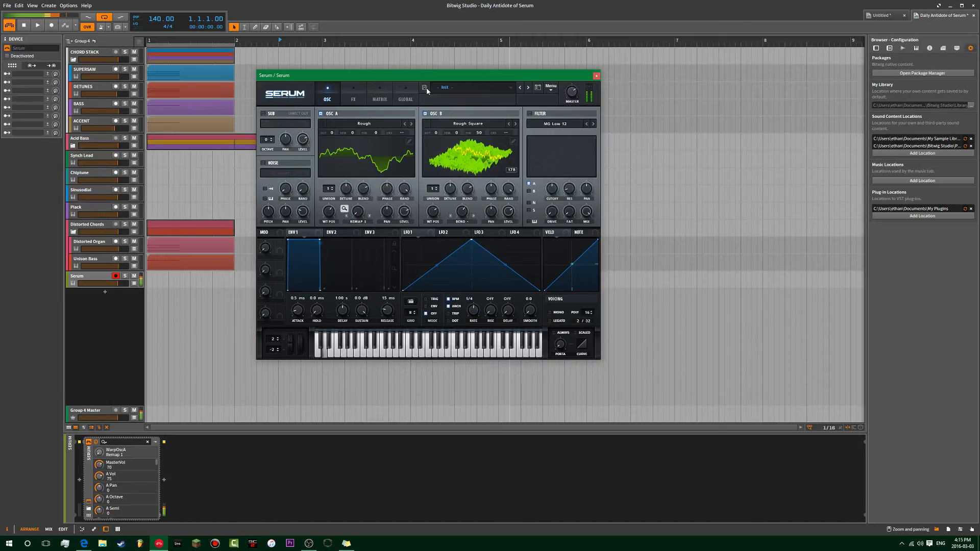
Set oscillator A's warp amount to 100, lower its wavetable position to about 84, and reduce its level to 53
left_click_drag(358, 212, 387, 81)
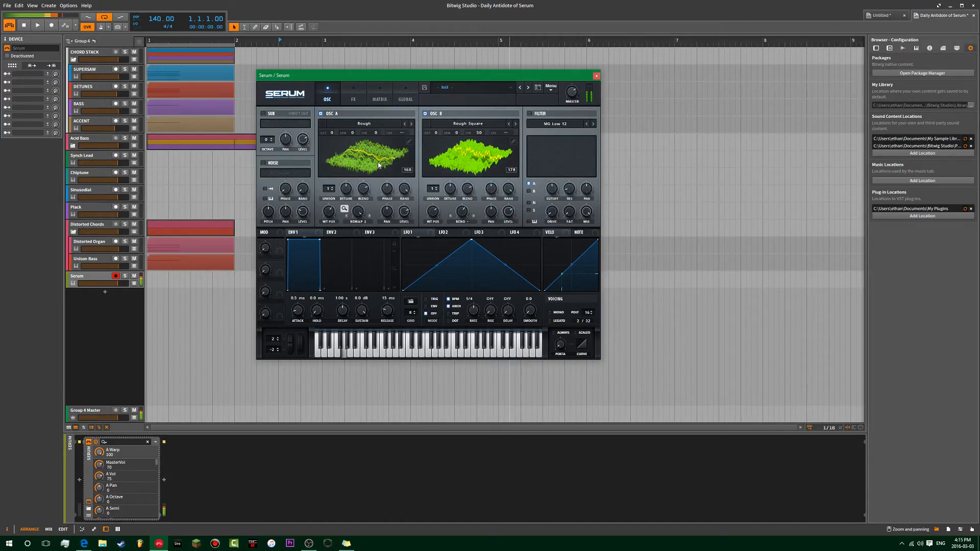
left_click_drag(329, 214, 328, 231)
left_click_drag(404, 213, 407, 223)
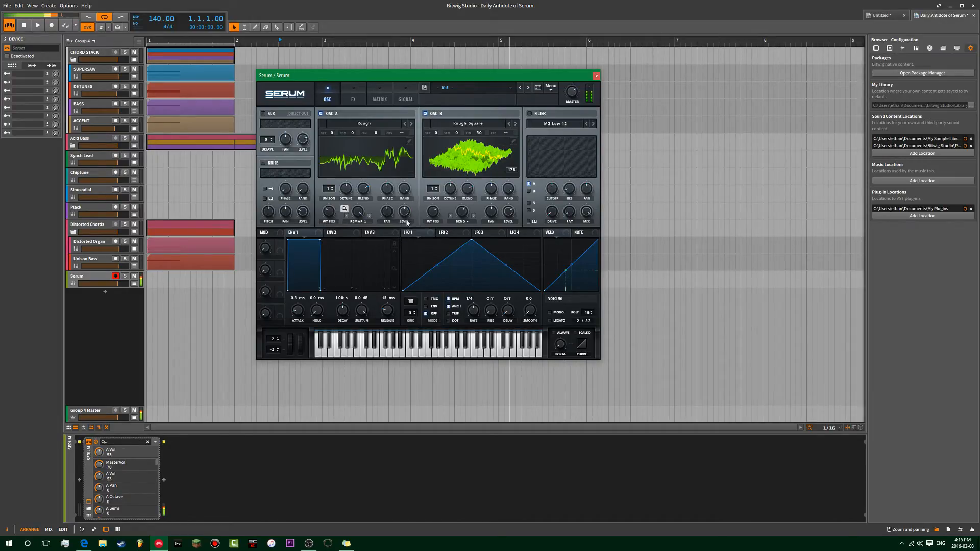
Replace oscillator A's current waveform with the just saw formula in the wavetable editor, and close the editor
left_click(409, 141)
left_click(580, 290)
left_click(581, 290)
left_click(580, 290)
mouse_move(600, 299)
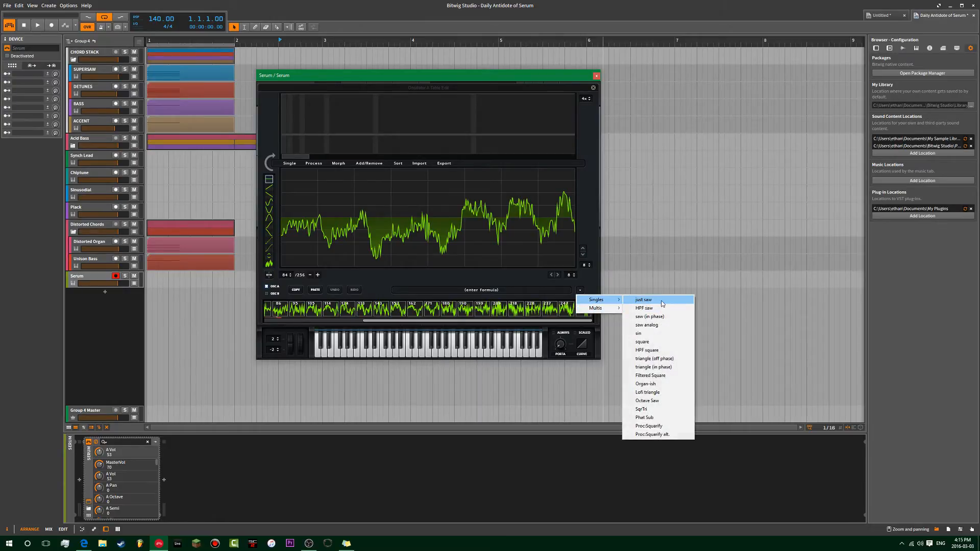
left_click(662, 301)
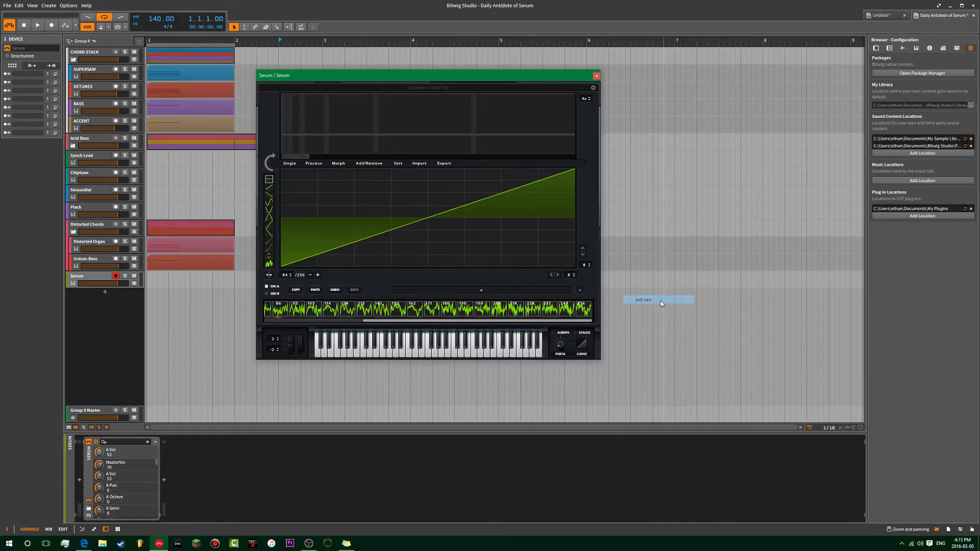
left_click(594, 89)
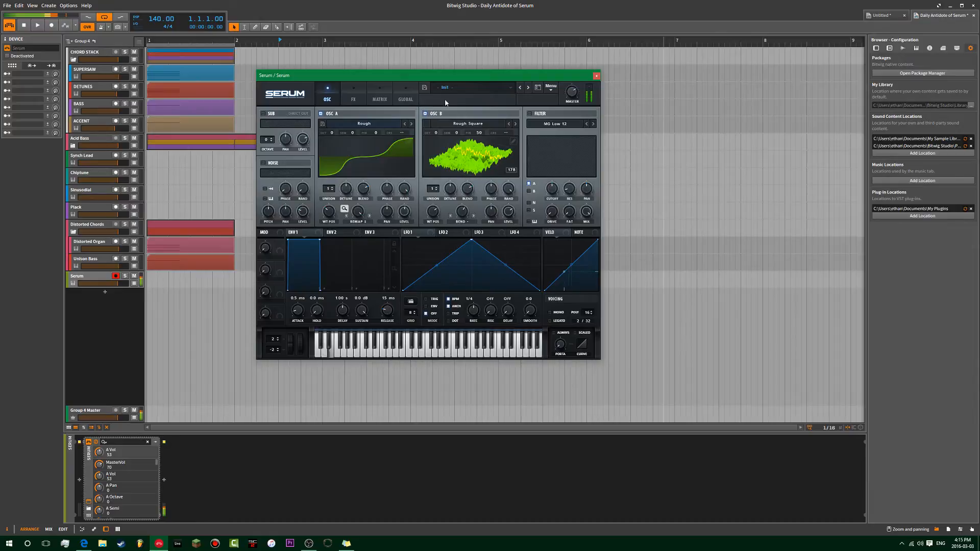
Reset Serum to the initial preset
left_click(511, 87)
left_click(551, 88)
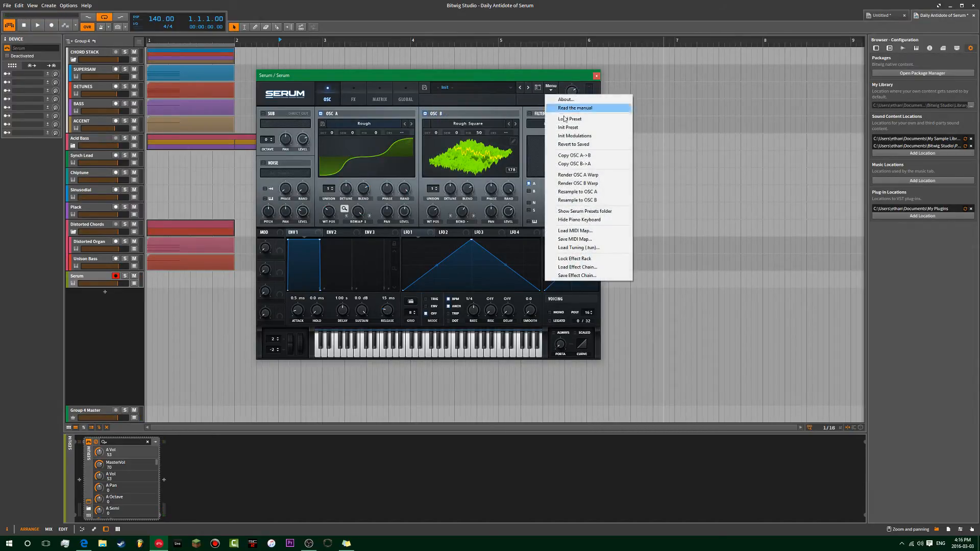
left_click(568, 127)
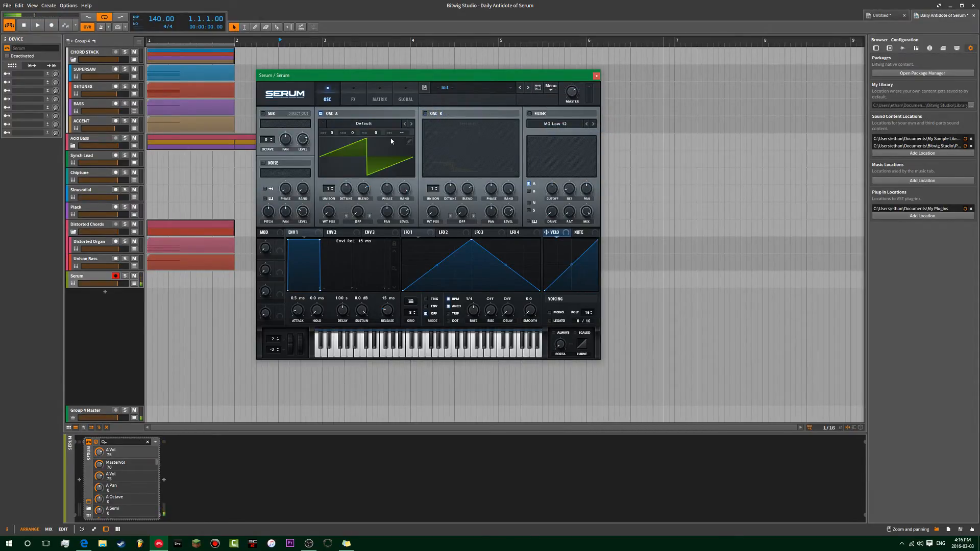
Turn on oscillator B, try a fine tuning of 52, and reset it to 0
left_click(426, 113)
left_click_drag(470, 135, 489, 114)
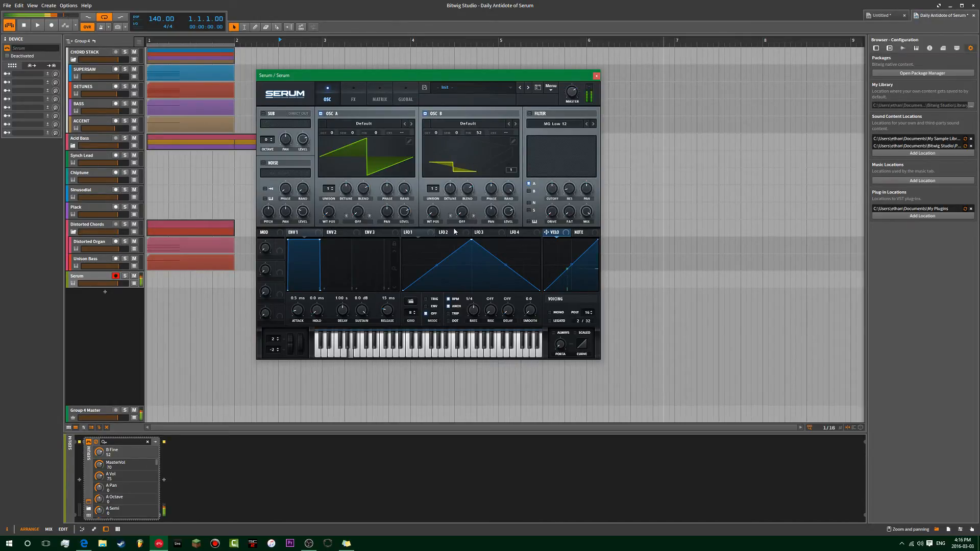
double_click(481, 134)
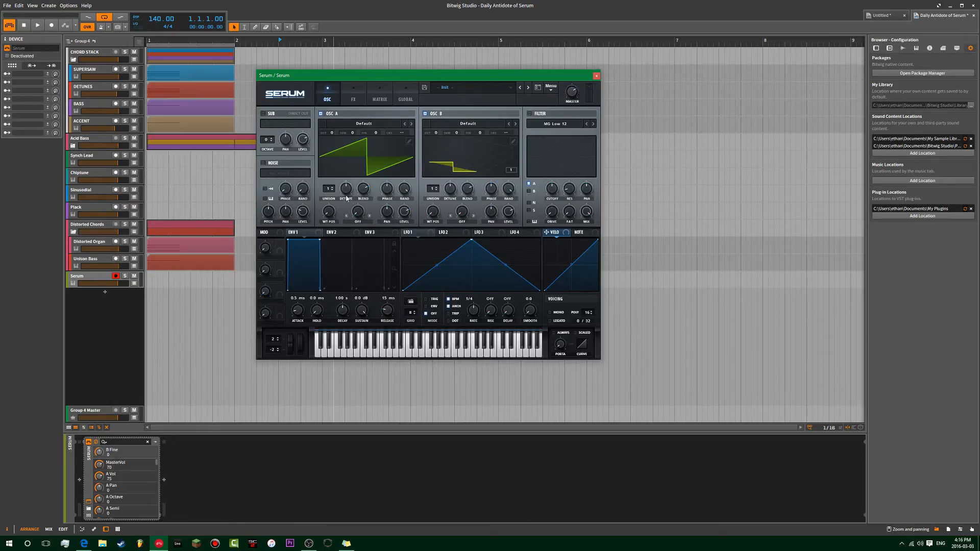
Set oscillator A to two unison voices with a detune of 0.32, and turn off oscillator B
left_click(331, 188)
mouse_move(347, 188)
left_mouse_down()
mouse_move(359, 166)
mouse_move(348, 207)
left_mouse_up()
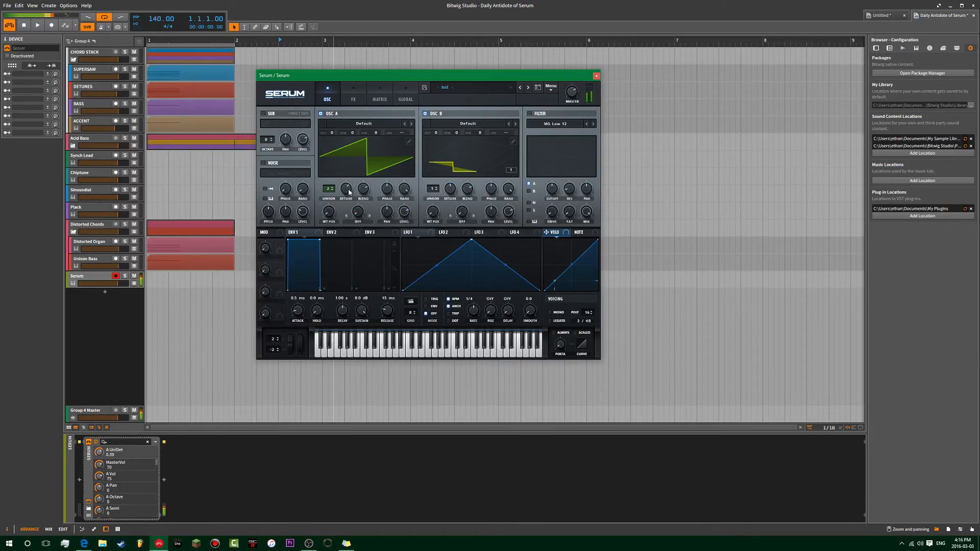
left_click_drag(346, 189, 350, 203)
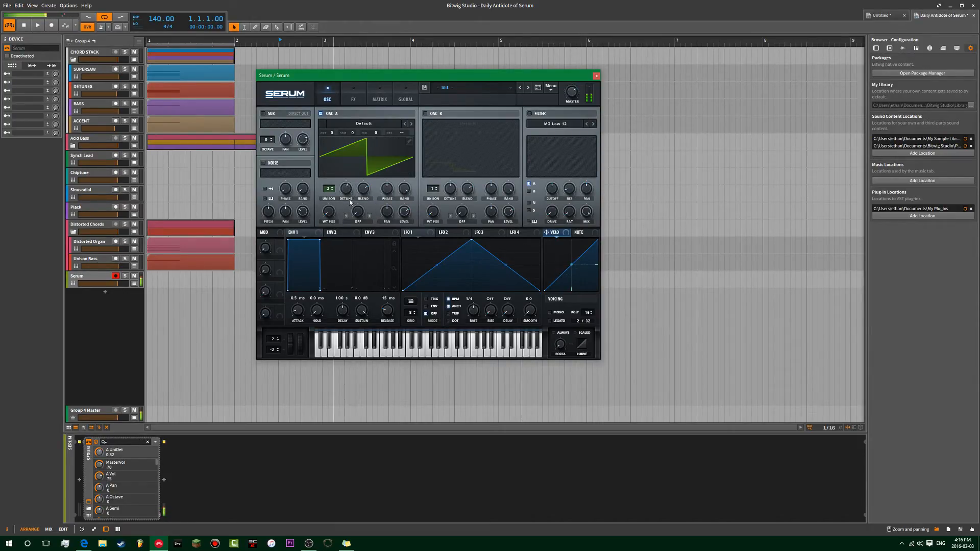
Raise oscillator A's level to 100 and set the master volume to 83
left_click_drag(572, 92, 582, 29)
left_click_drag(402, 213, 429, 59)
left_click_drag(571, 95, 570, 110)
Try oscillator A's unison detune at 0.18, return its unison to one voice, and reset the detune
left_click_drag(345, 191, 344, 204)
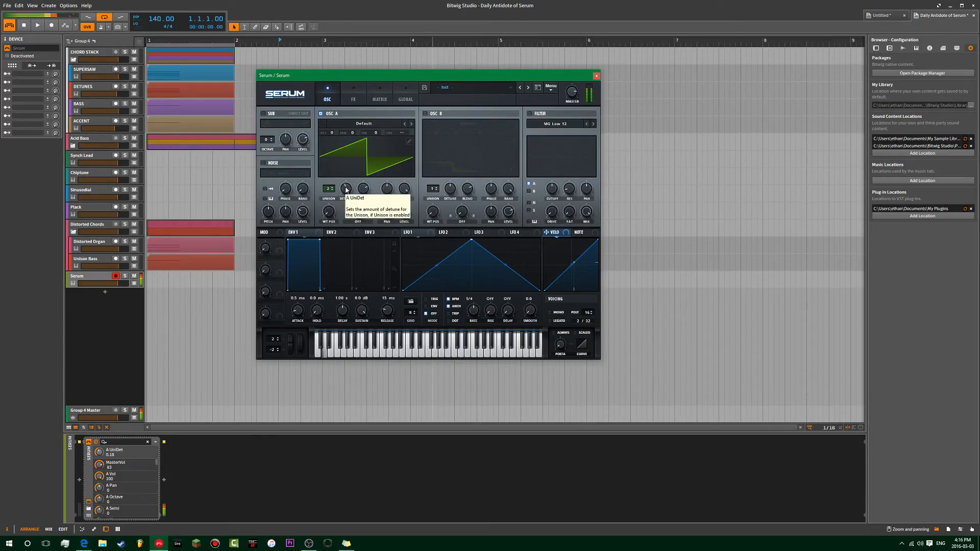
left_click_drag(331, 189, 331, 196)
double_click(346, 190)
Turn oscillator B back on and raise its fine tuning to 49, staying in the oscillator view
left_click(434, 114)
left_click_drag(470, 136, 488, 122)
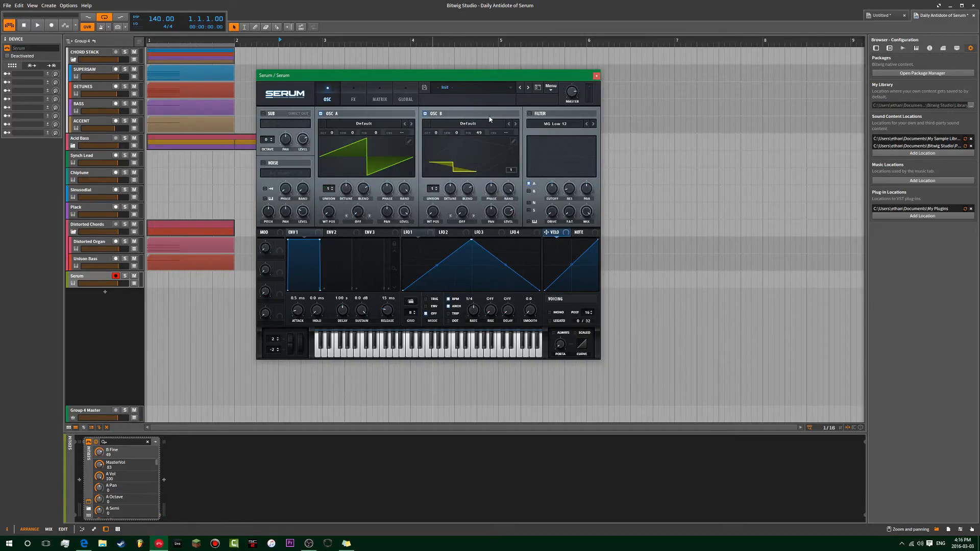
left_click(346, 92)
left_click(338, 94)
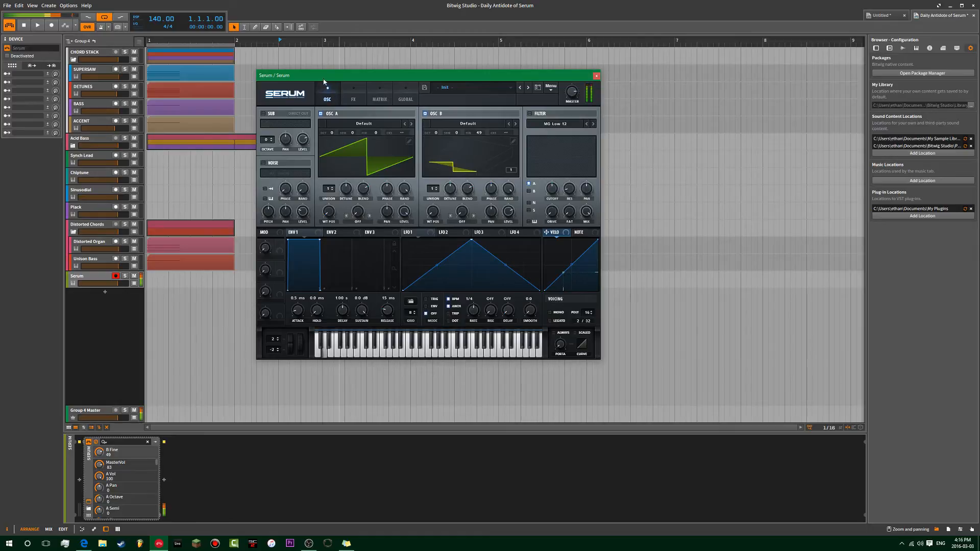
Turn on the noise oscillator, adjust its level, and try the filter on and off
left_click(263, 163)
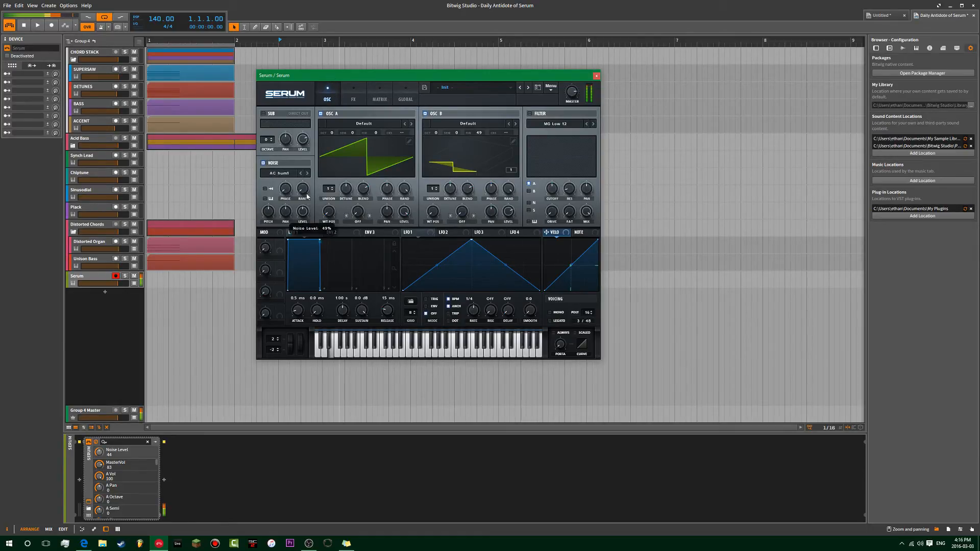
left_click_drag(302, 220, 272, 205)
left_click(530, 113)
left_click(530, 114)
left_click(349, 98)
left_click(336, 97)
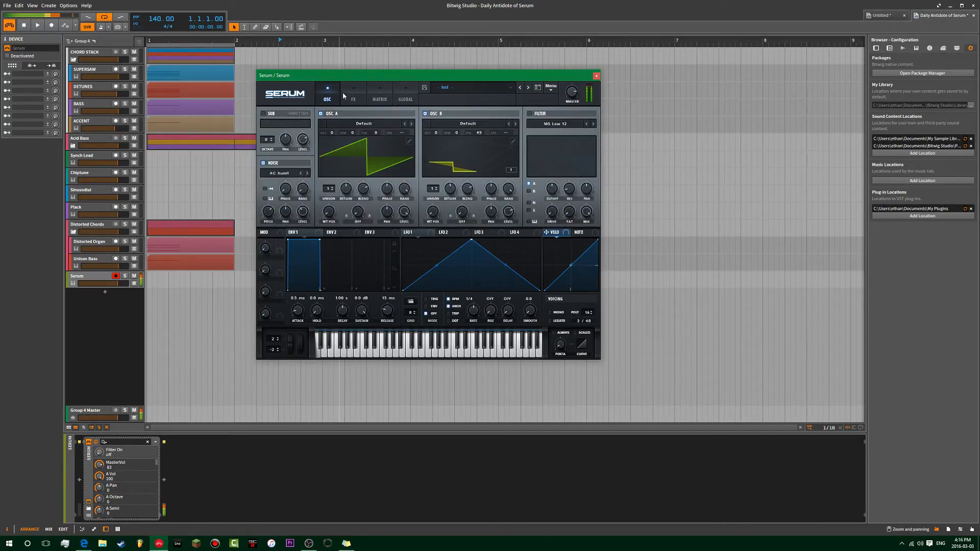
Lower the master volume to 75 and enable the Hyper/Dimension effect with a Hyper mix of 32%
left_click(343, 93)
left_click_drag(579, 98, 578, 102)
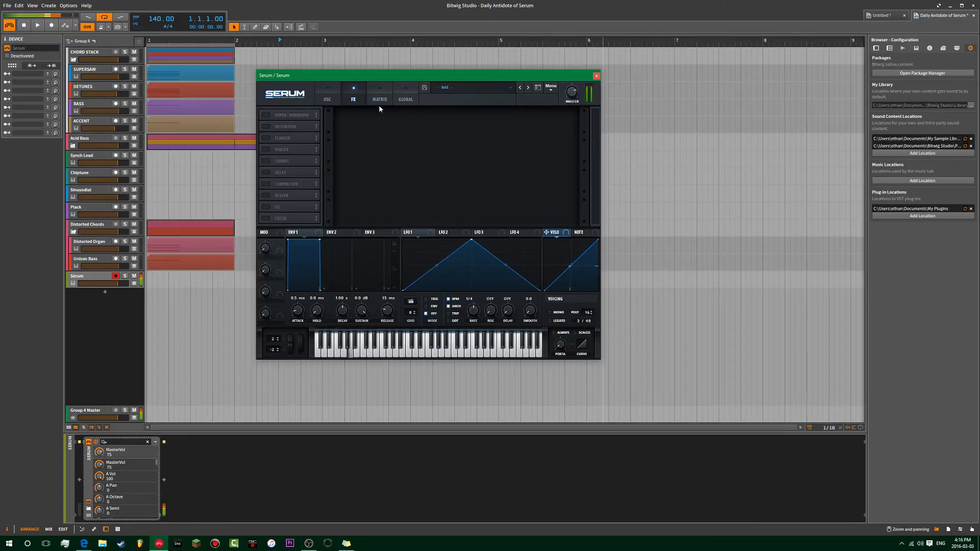
left_click(266, 115)
mouse_move(471, 119)
left_mouse_down()
mouse_move(466, 154)
mouse_move(471, 127)
left_mouse_up()
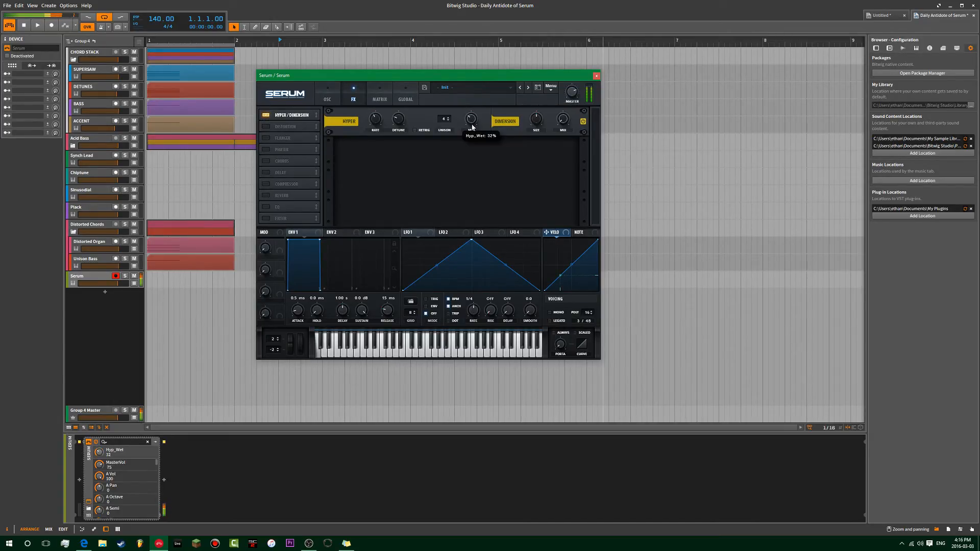
Compare the Hyper effect against oscillator B and set the Hyper detune to 77
left_click(328, 96)
left_click(429, 118)
left_click(360, 89)
left_click(471, 119)
left_click(398, 120)
left_click_drag(402, 115, 398, 127)
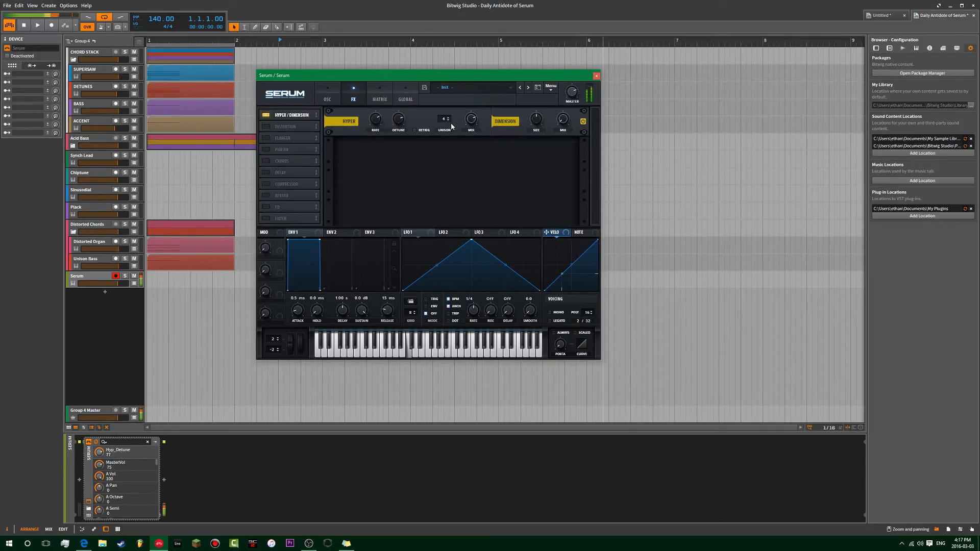
Try a Hyper unison of 2, return it to 4, and compare the sound with oscillator B off and on
left_click_drag(445, 119, 444, 131)
left_click(471, 118)
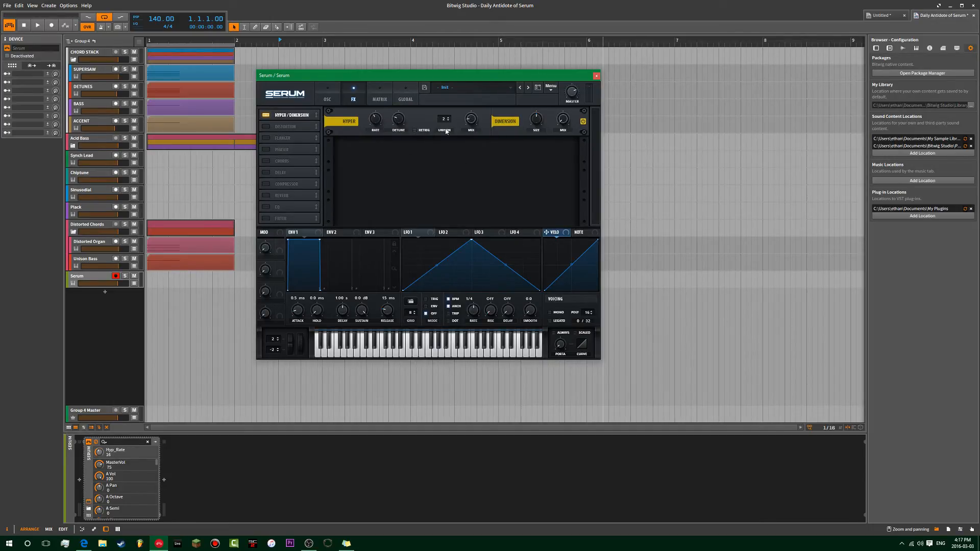
left_click_drag(471, 125, 470, 124)
left_click(450, 118)
left_click(338, 93)
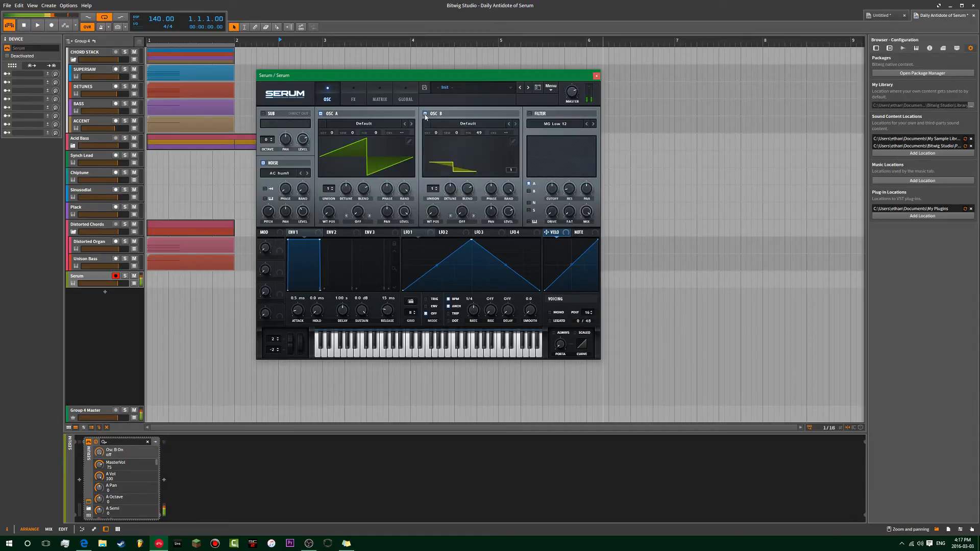
left_click(353, 96)
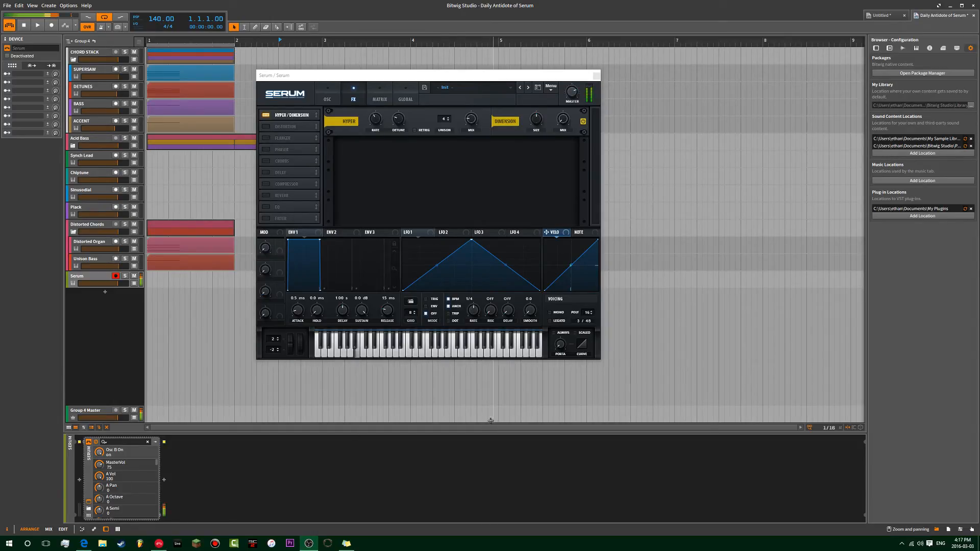
Reposition the Serum window and enable the Distortion effect with a drive of 78
left_click_drag(312, 77, 403, 76)
left_click(377, 126)
left_click(597, 146)
left_click_drag(597, 119, 596, 105)
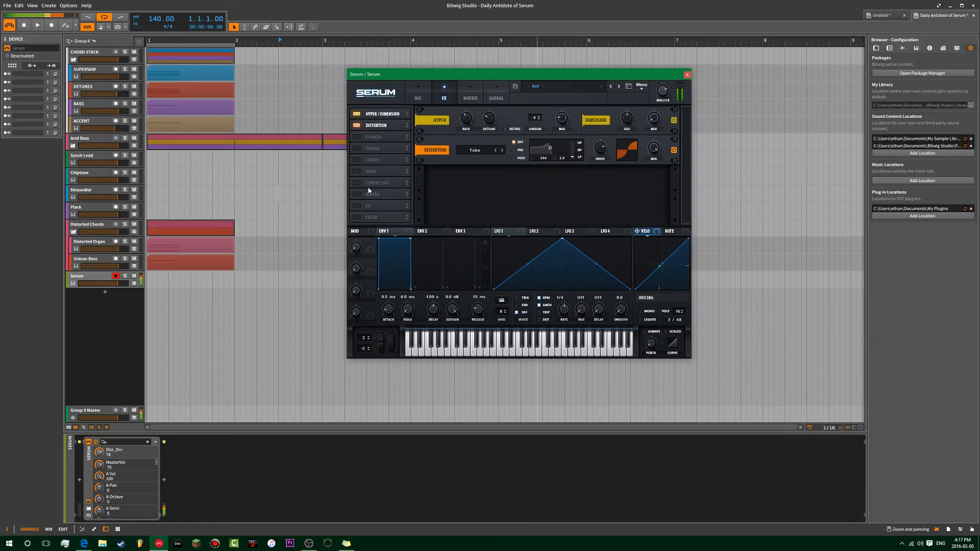
Enable the Compressor in multiband mode and reduce the master volume to 66
left_click(356, 183)
left_click(593, 189)
left_click_drag(466, 179, 580, 218)
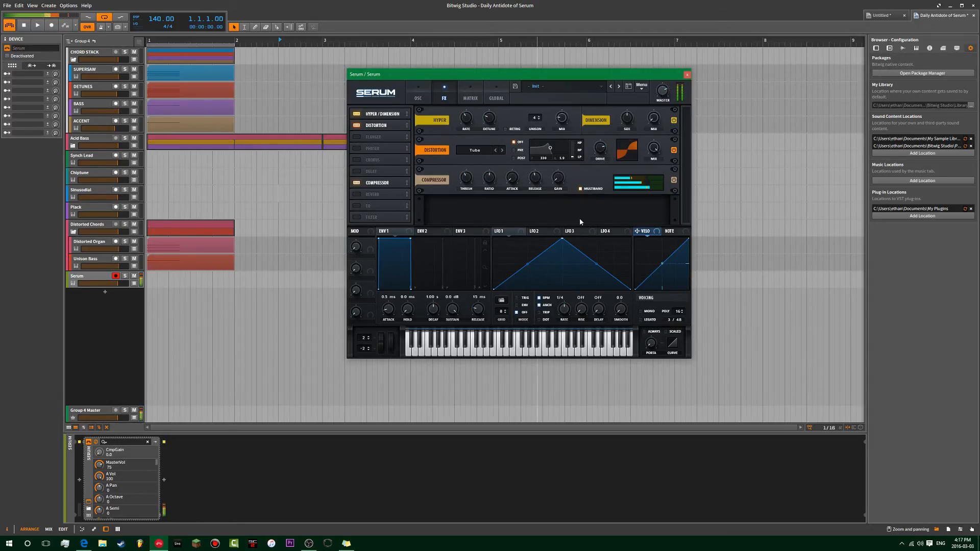
left_click_drag(662, 90, 658, 96)
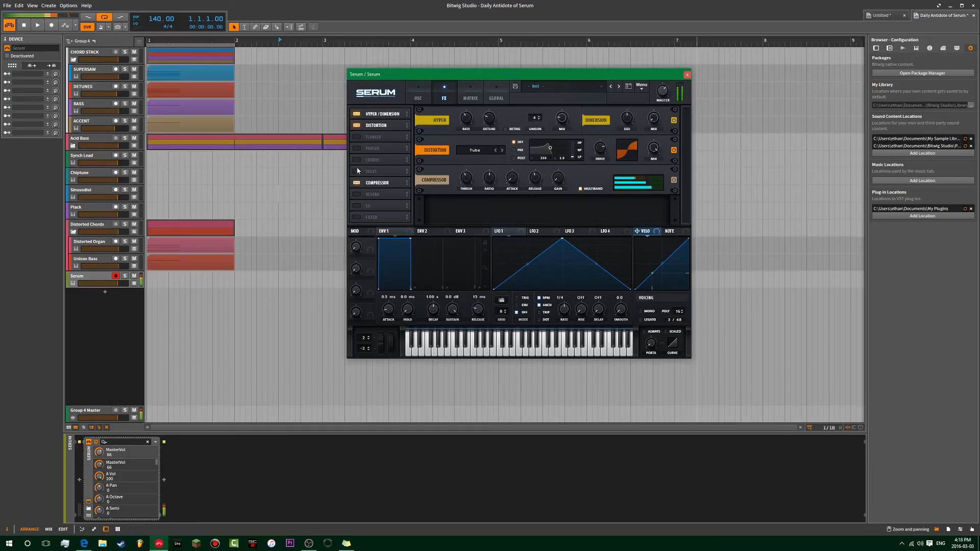
Try a Delay effect, adjusting its timing offset and moving it after the Compressor in the effects chain
left_click(375, 172)
left_click_drag(516, 187, 534, 200)
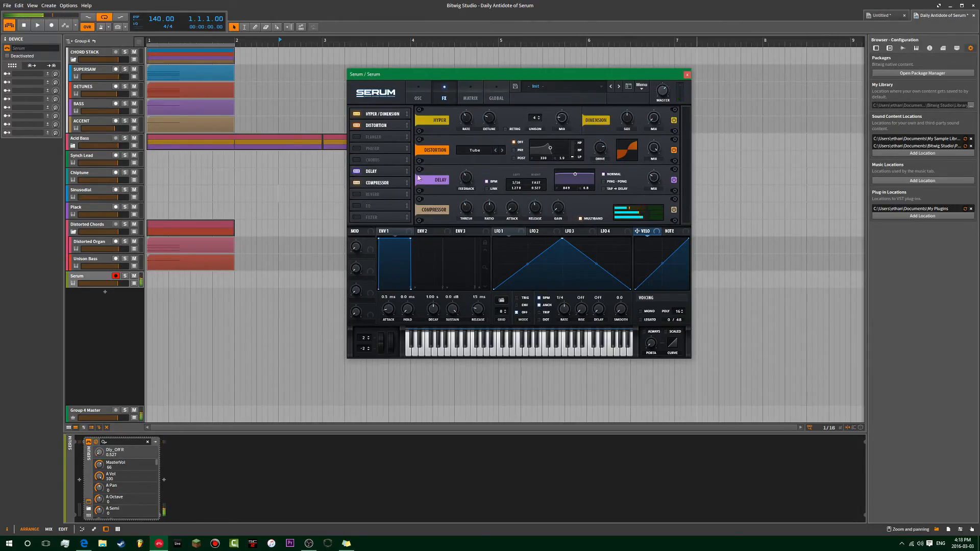
left_click(356, 172)
left_click(357, 172)
left_click_drag(377, 171, 378, 186)
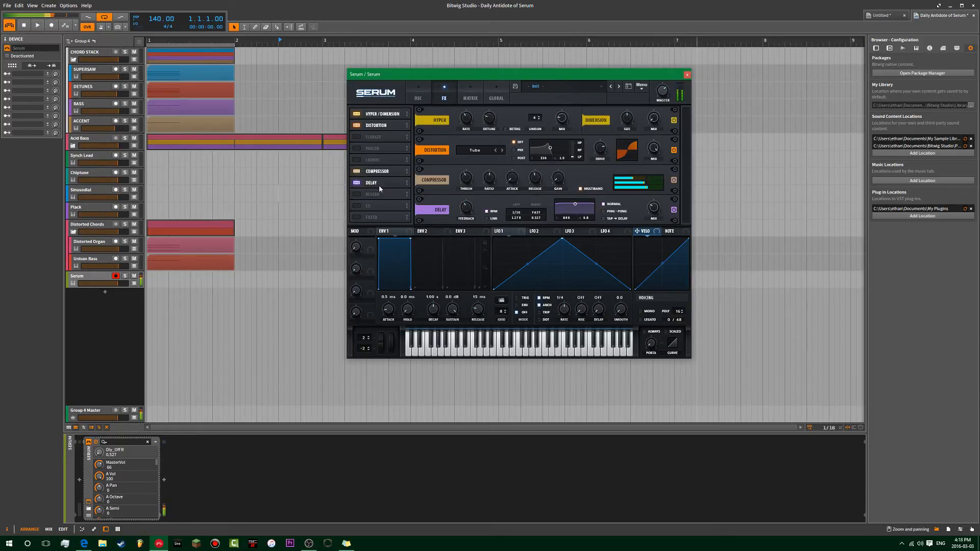
Try the delay's mix at 32, turn the delay off, and test the EQ on and off
left_click(653, 206)
mouse_move(652, 211)
left_mouse_down()
mouse_move(650, 230)
mouse_move(645, 223)
left_mouse_up()
left_click(356, 183)
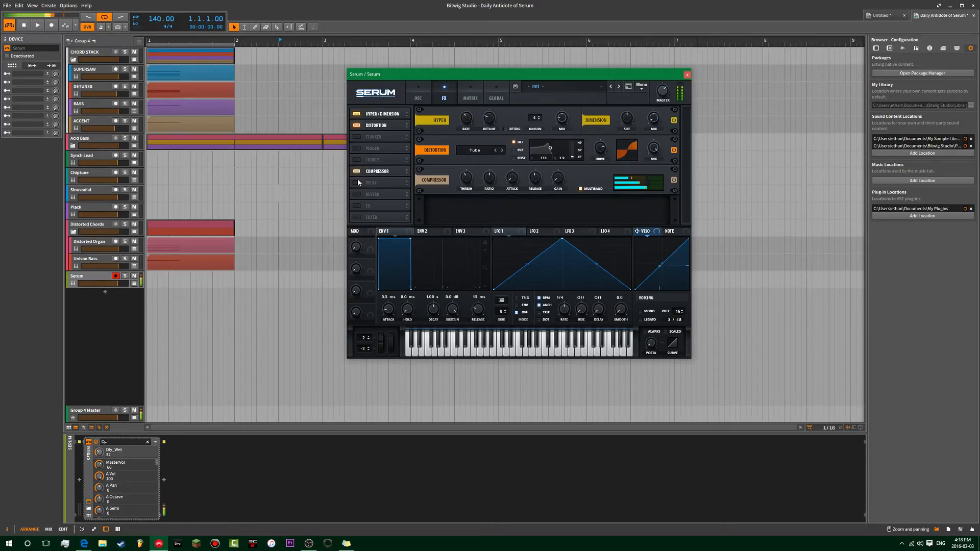
left_click(356, 206)
left_click(356, 207)
Turn on the filter in the oscillator view and map Macro 1 to oscillator B's fine tuning with an amount of 9
left_click(418, 91)
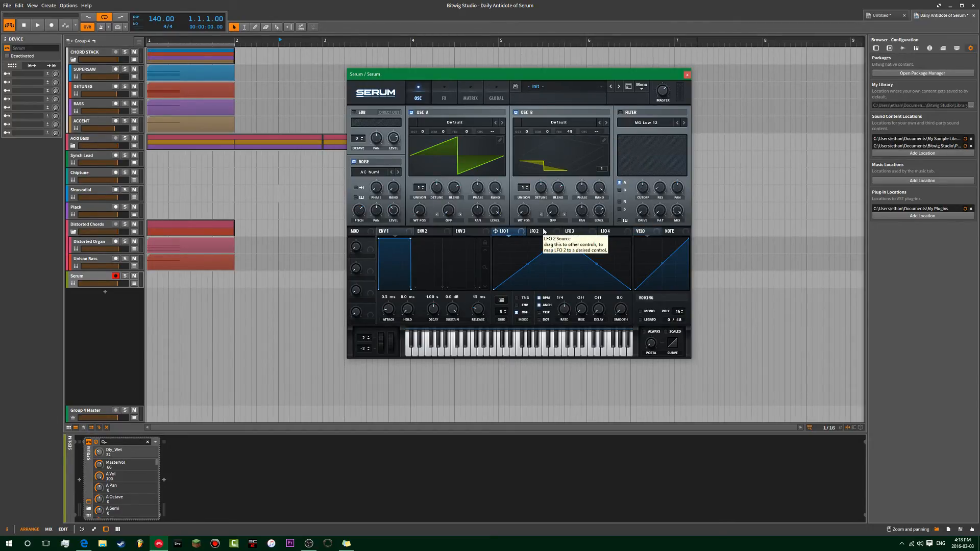
left_click(622, 113)
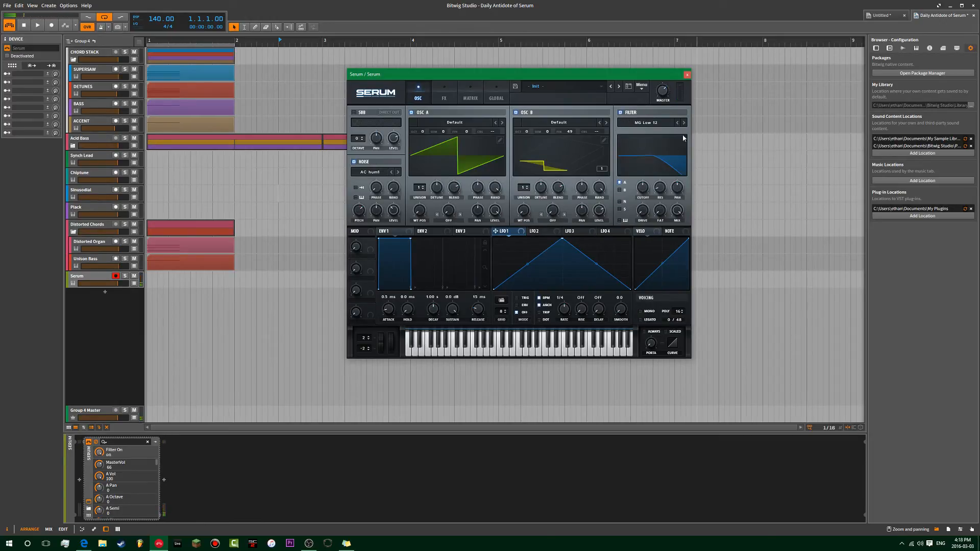
left_click_drag(357, 250, 360, 332)
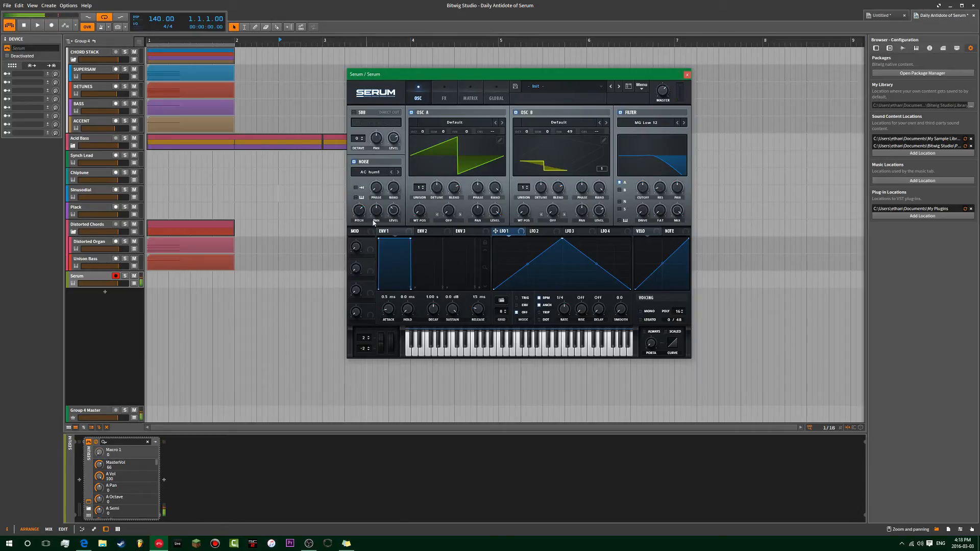
left_click_drag(370, 242, 578, 132)
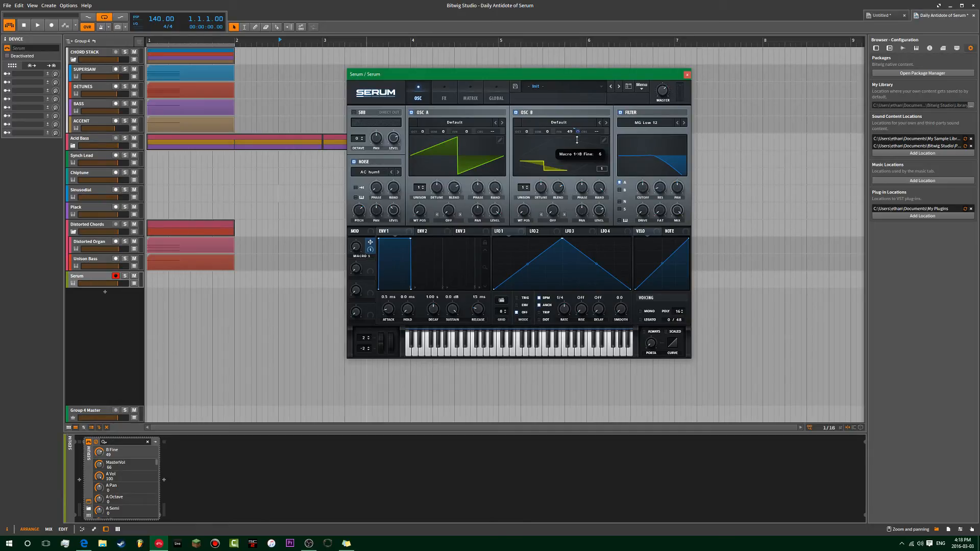
left_click_drag(361, 246, 363, 228)
left_click_drag(378, 184, 388, 159)
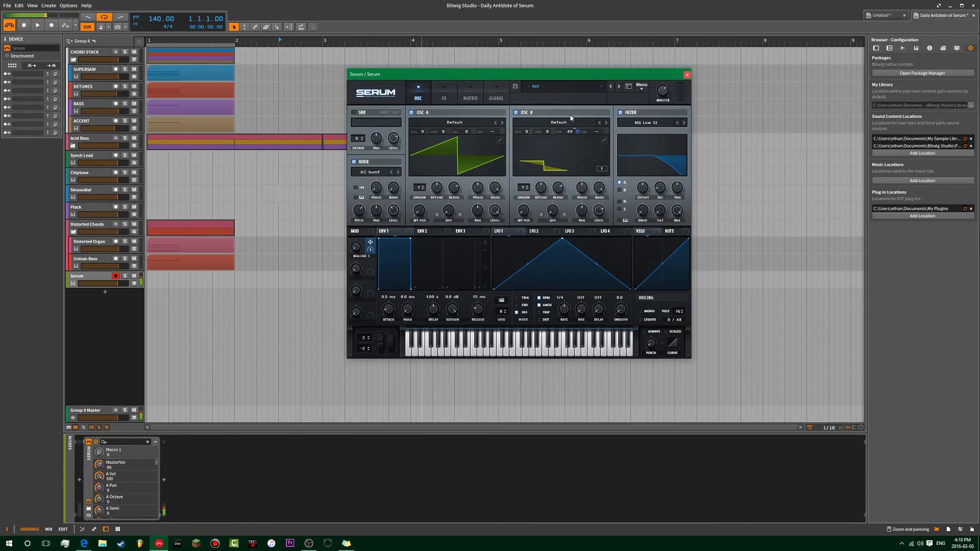
left_click_drag(577, 134, 578, 132)
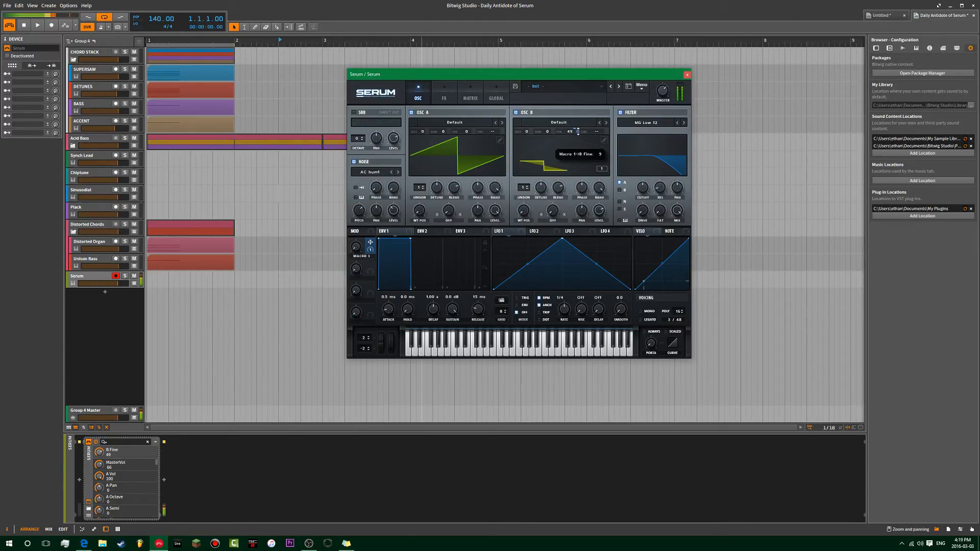
Change the filter type to Band 24 and route oscillator B through the filter
left_click(648, 123)
mouse_move(653, 131)
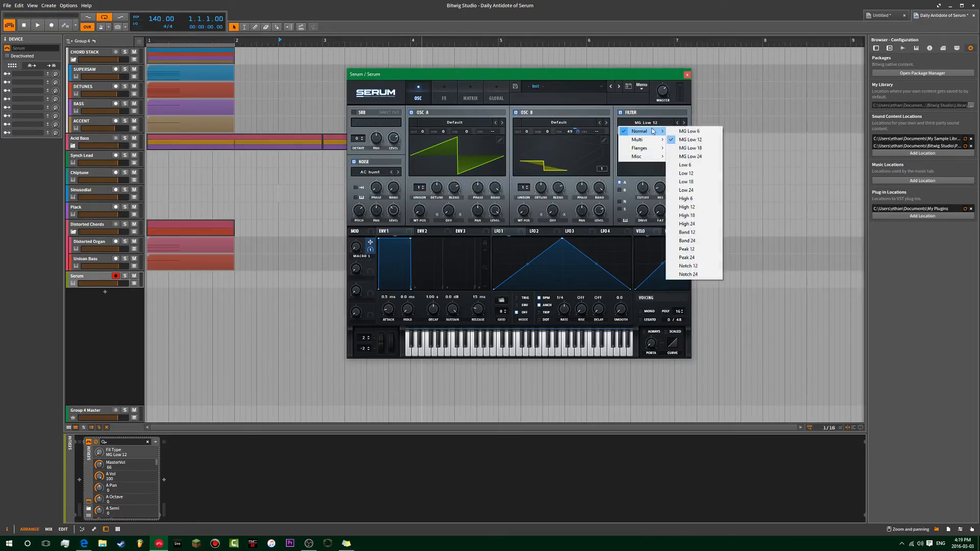
left_click(697, 242)
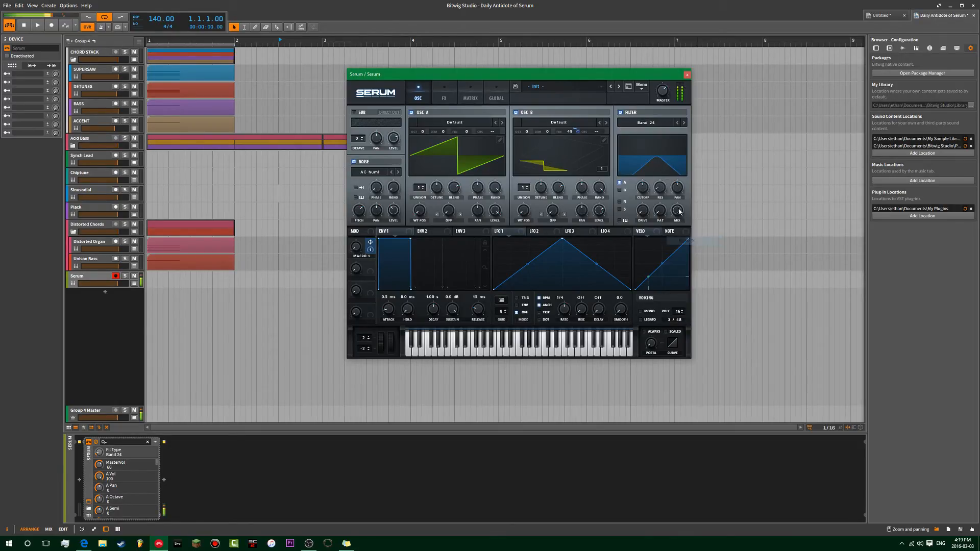
left_click(620, 191)
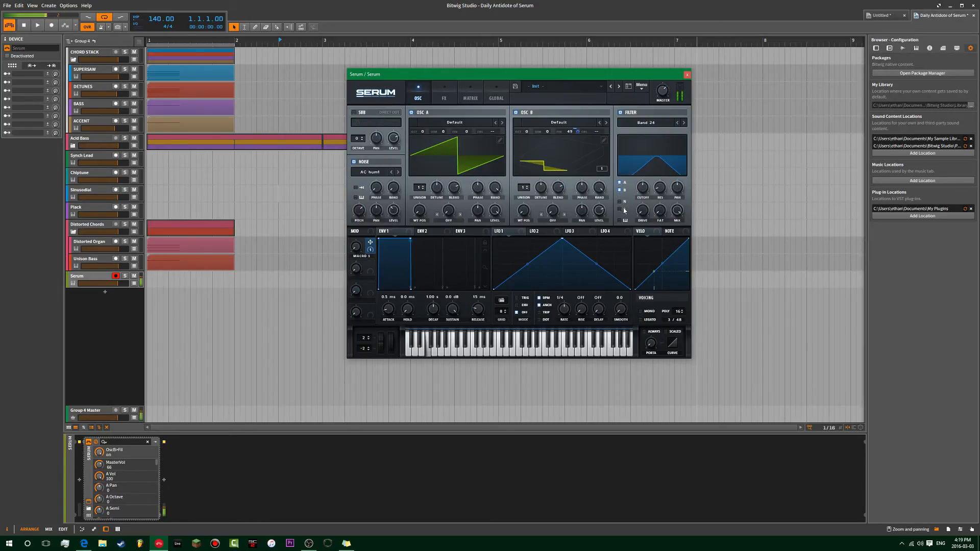
Route the noise through the filter, change its type to Band 12, and bring the cutoff down to 22 Hz
left_click_drag(643, 188, 657, 146)
left_click(679, 123)
left_click_drag(648, 192, 651, 170)
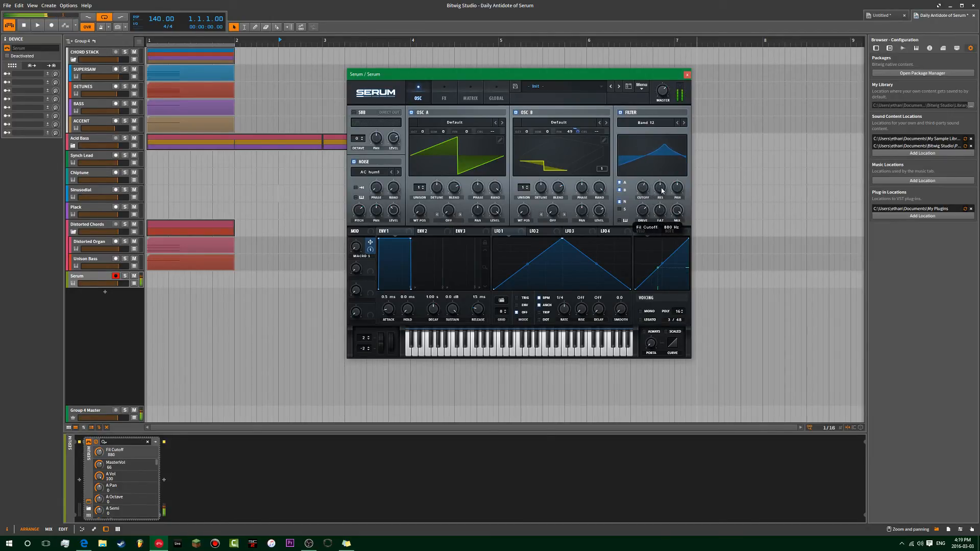
left_click(662, 190)
left_click_drag(644, 188, 641, 193)
left_click_drag(643, 235, 647, 173)
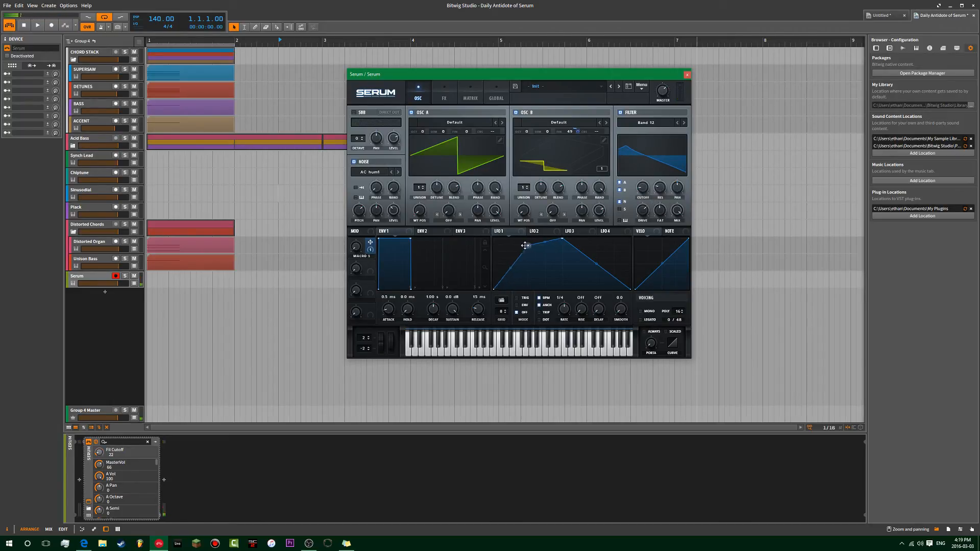
Reshape LFO 1 into two rounded humps, the second lower, and map it to the filter cutoff
left_click_drag(563, 242, 561, 301)
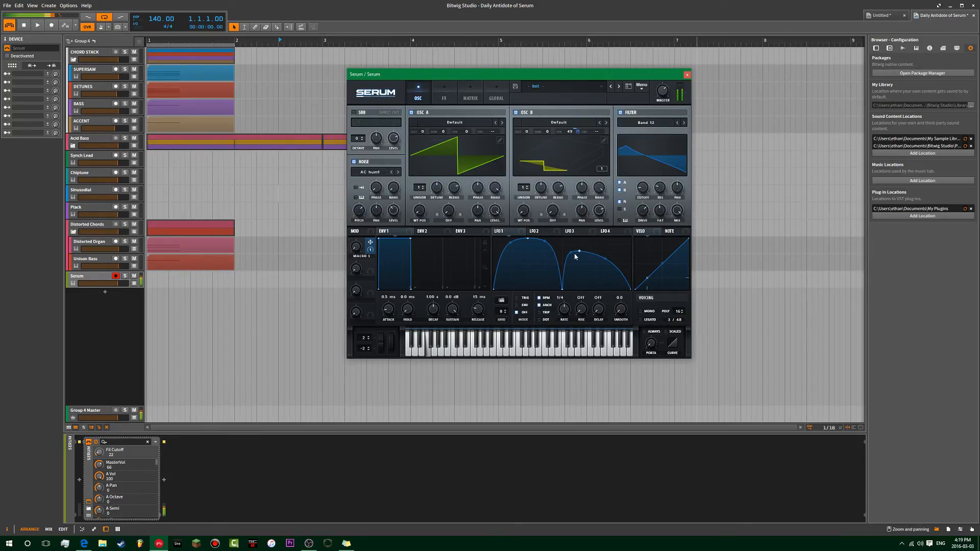
mouse_move(637, 182)
left_mouse_down()
mouse_move(636, 202)
mouse_move(640, 187)
left_mouse_up()
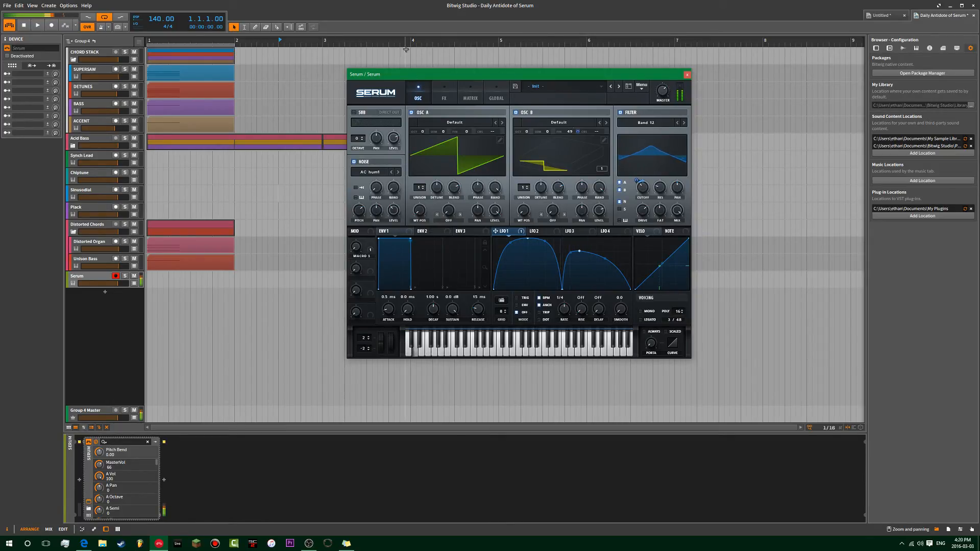
Set the pitch bend range to 12 and -12, readjust the filter cutoff modulation, and set LFO 1's rate to 1/2
left_click_drag(366, 338, 367, 366)
mouse_move(647, 192)
left_mouse_down()
mouse_move(650, 174)
mouse_move(647, 207)
mouse_move(645, 176)
left_mouse_up()
left_click_drag(355, 247, 393, 55)
left_click_drag(639, 189, 639, 194)
left_click_drag(526, 190, 528, 56)
left_click_drag(422, 190, 499, 493)
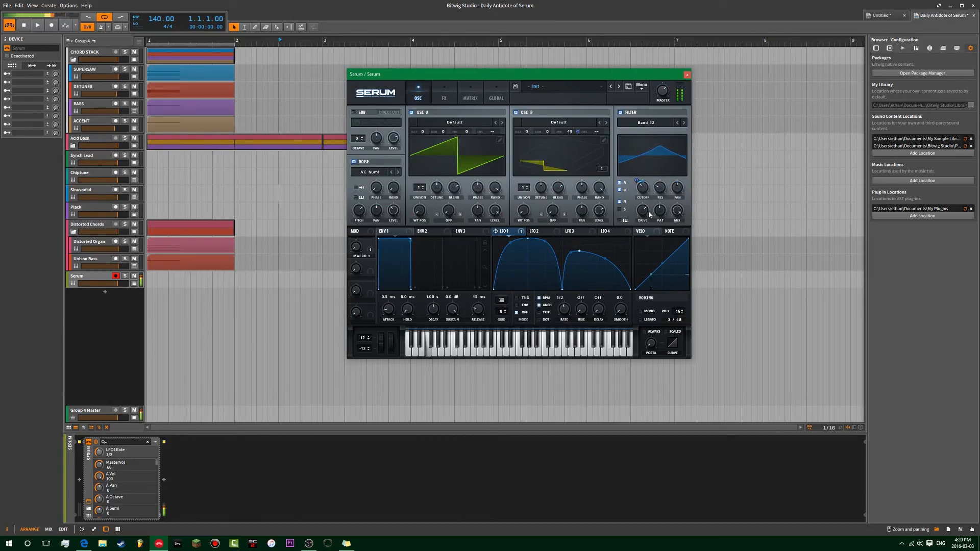
Try a lower filter mix, restore it to 100, fine-tune the cutoff, and close the Serum window
left_click(670, 214)
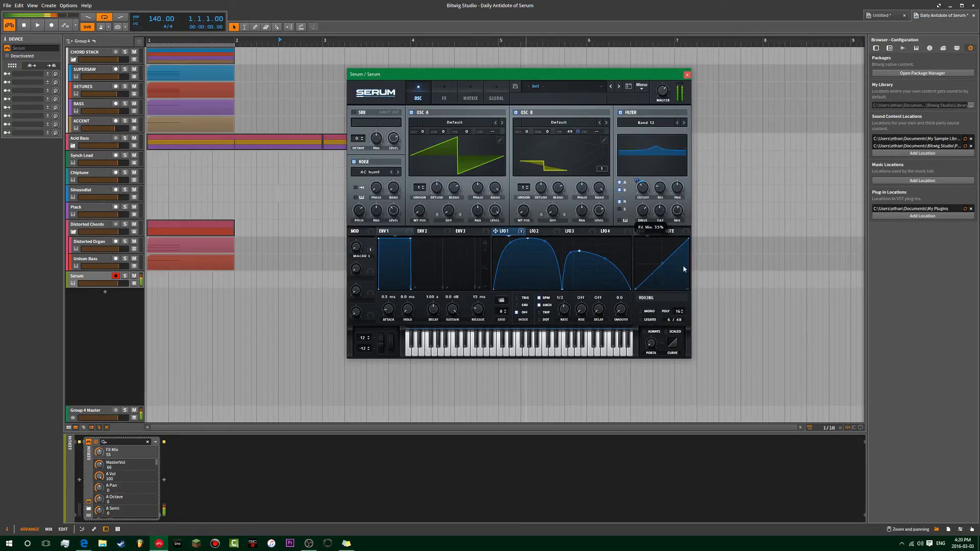
left_click_drag(642, 354, 638, 193)
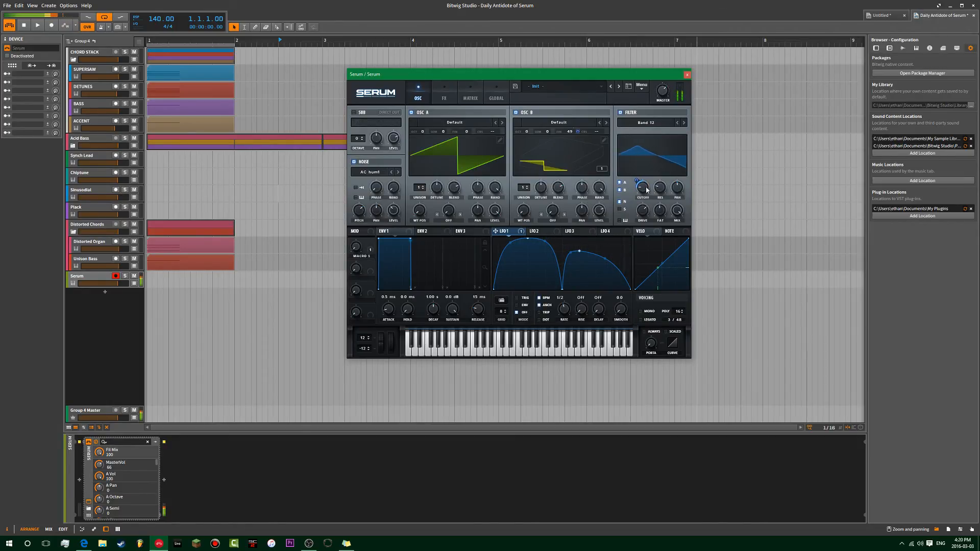
left_click(687, 75)
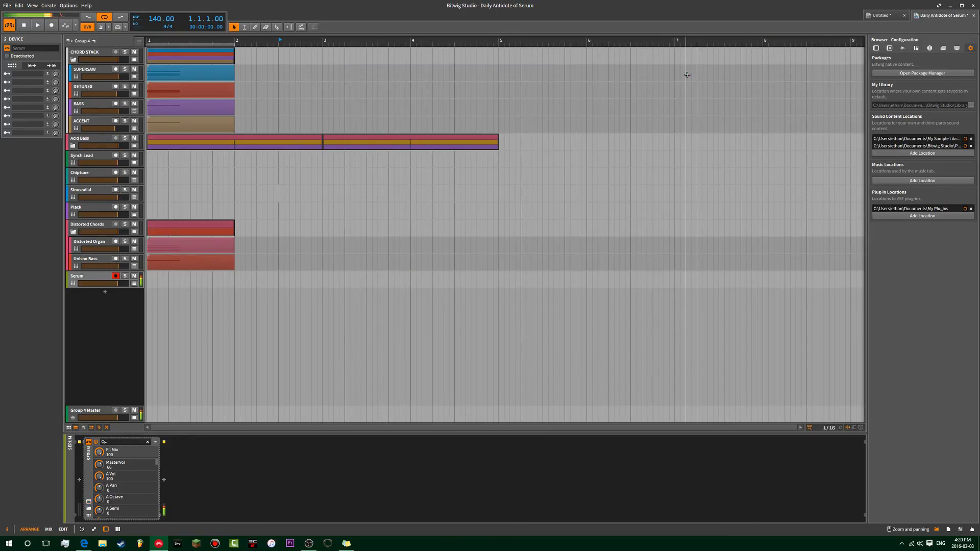
Add a one-bar note clip at bar 1 of the Serum track and play it back
left_click(96, 283)
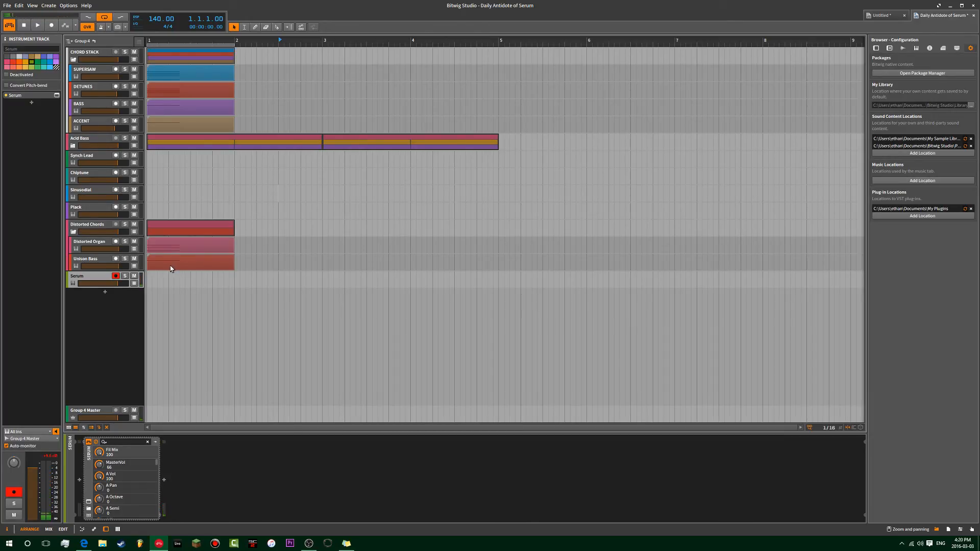
double_click(169, 281)
key("space")
left_click(151, 295)
left_click(169, 281)
key("space")
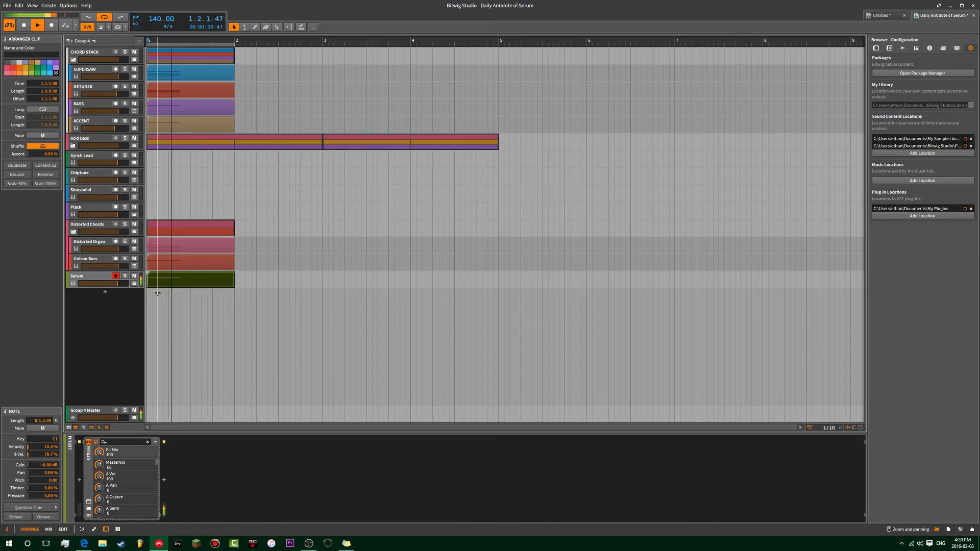
Open the Serum clip for note editing, lengthen its C1 note to the full bar, and play it
double_click(161, 278)
key("space")
left_click_drag(342, 442, 642, 443)
left_click_drag(716, 437, 716, 436)
key("space")
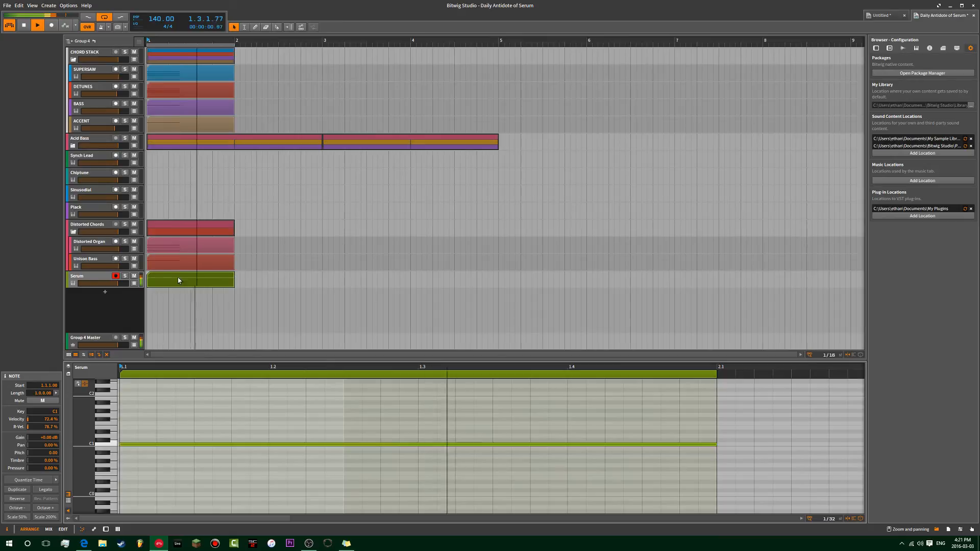
Show the Serum clip's MIDI Pitch Bend automation, draw a rise from zero to 100% at 1.1.3, and play it
left_click(135, 283)
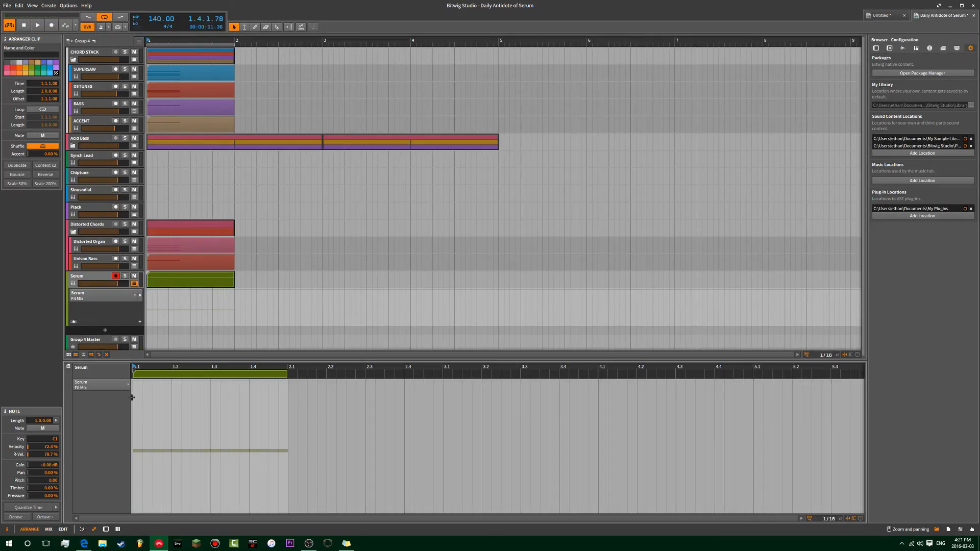
left_click(112, 387)
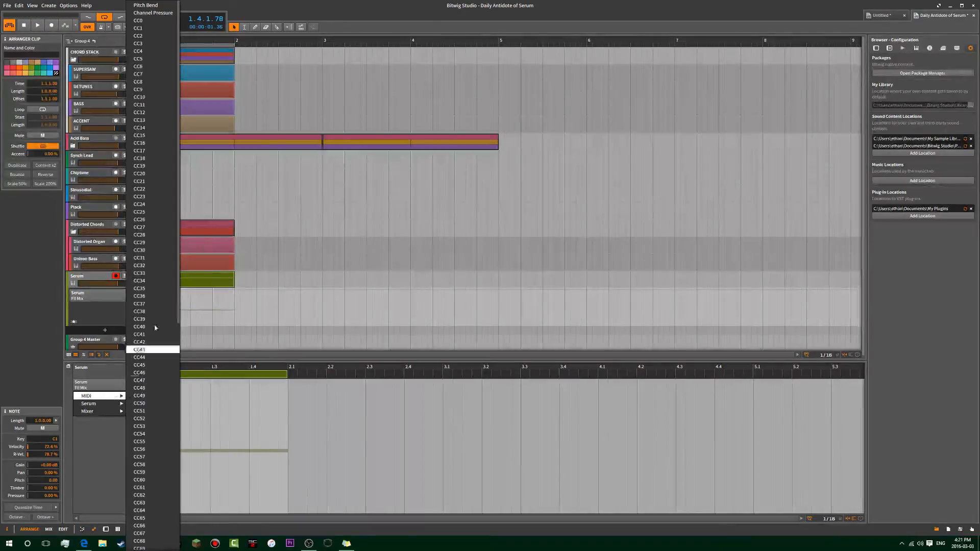
left_click(153, 6)
left_click_drag(146, 449, 151, 381)
key("space")
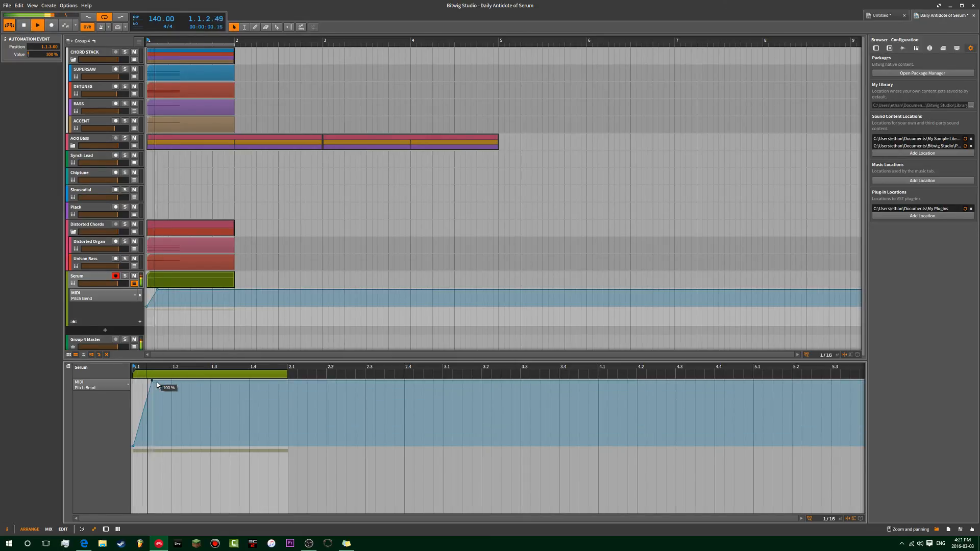
Hold the pitch bend at 100% until beat 1.3 and make it fall to -100% at 2.1
left_click(191, 381)
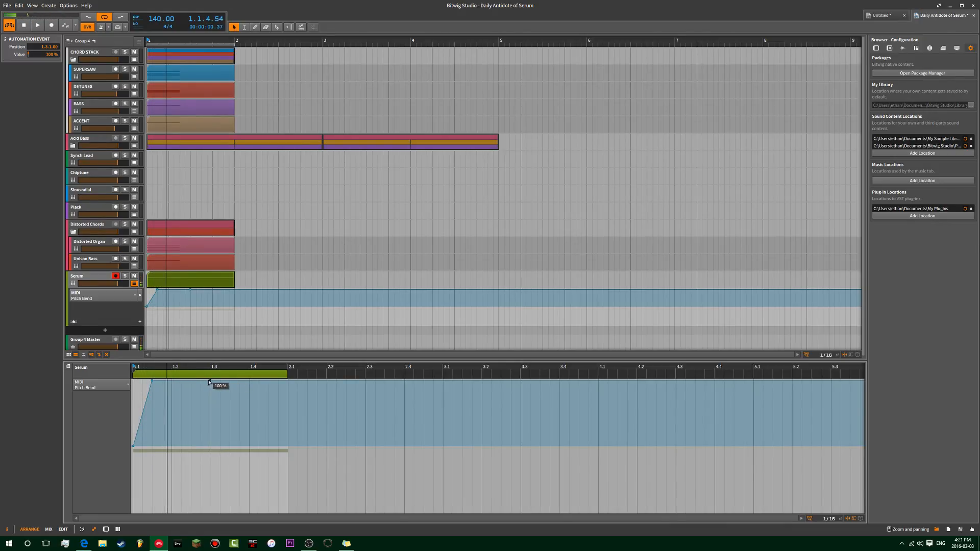
left_click_drag(219, 382, 287, 511)
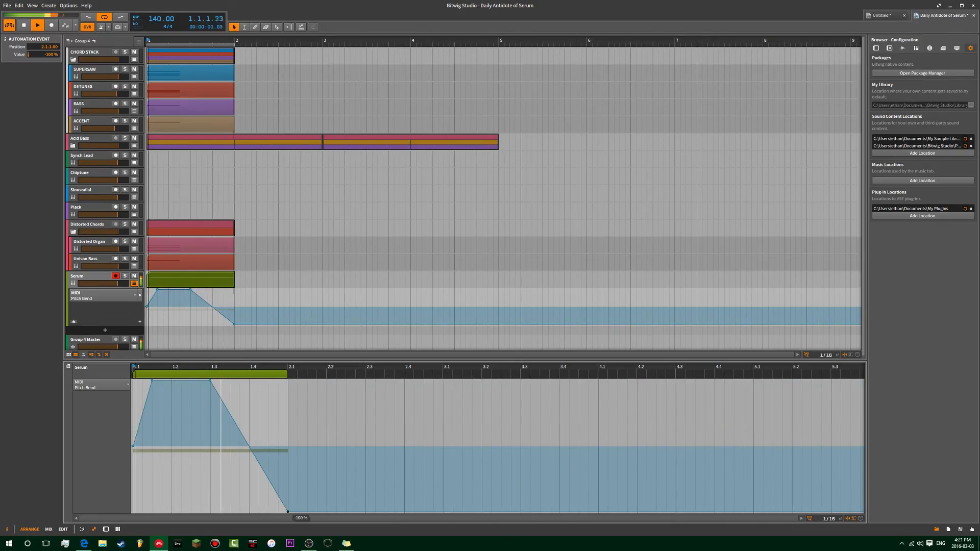
key("space")
Move the pitch bend hold point from beat 1.3 to 1.2, play the clip, and delete that point
left_click_drag(211, 380, 172, 383)
key("space")
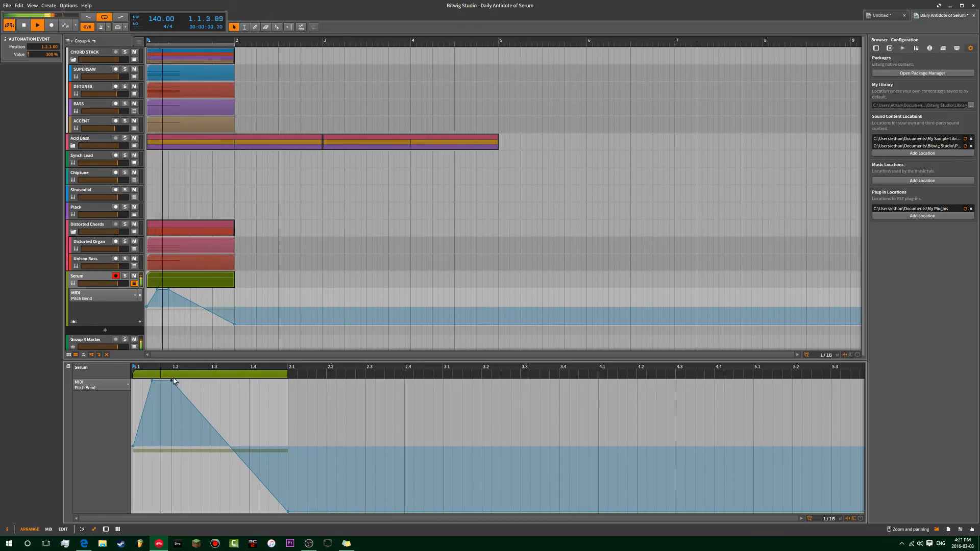
double_click(172, 381)
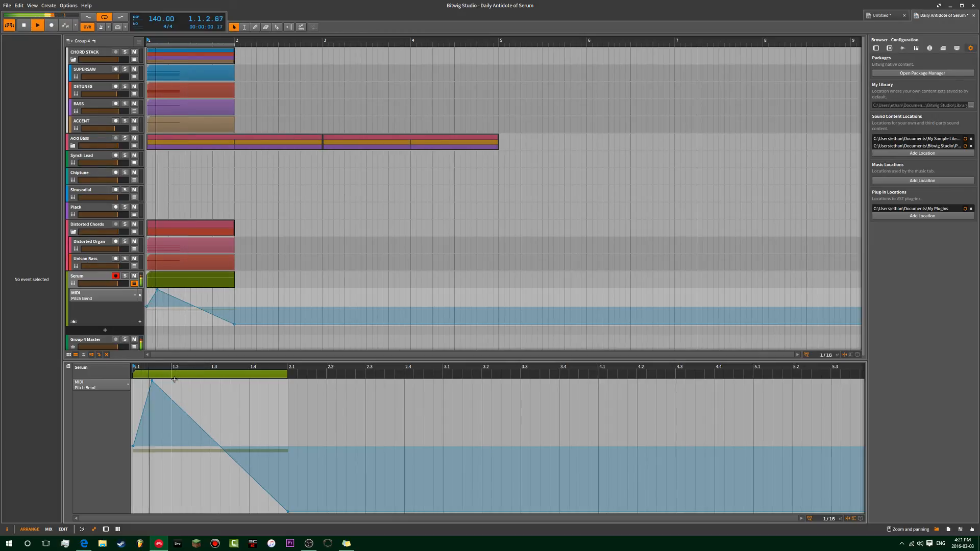
Reopen the Serum plugin window, turn its filter off, and try the Macro 1 control while the clip plays
left_click(86, 275)
key("space")
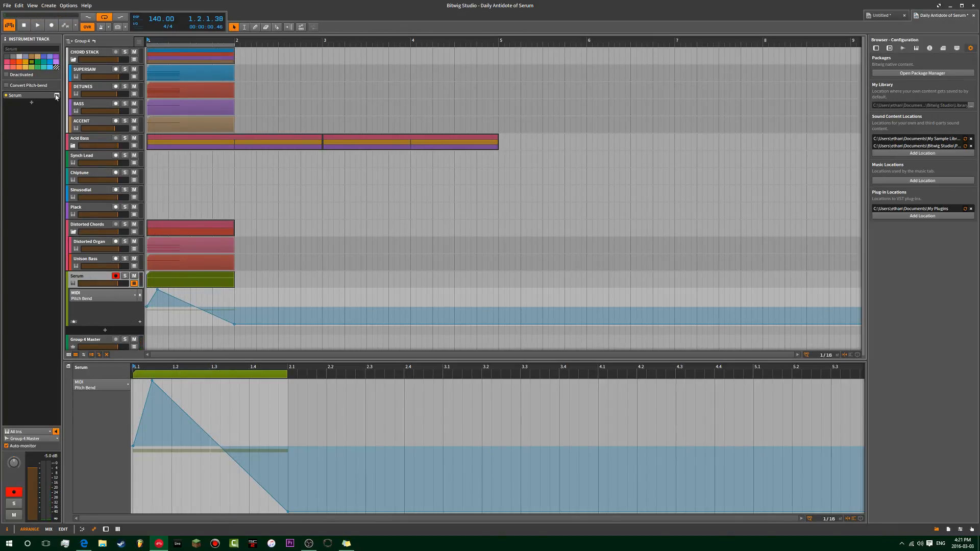
left_click(57, 95)
left_click(622, 114)
key("space")
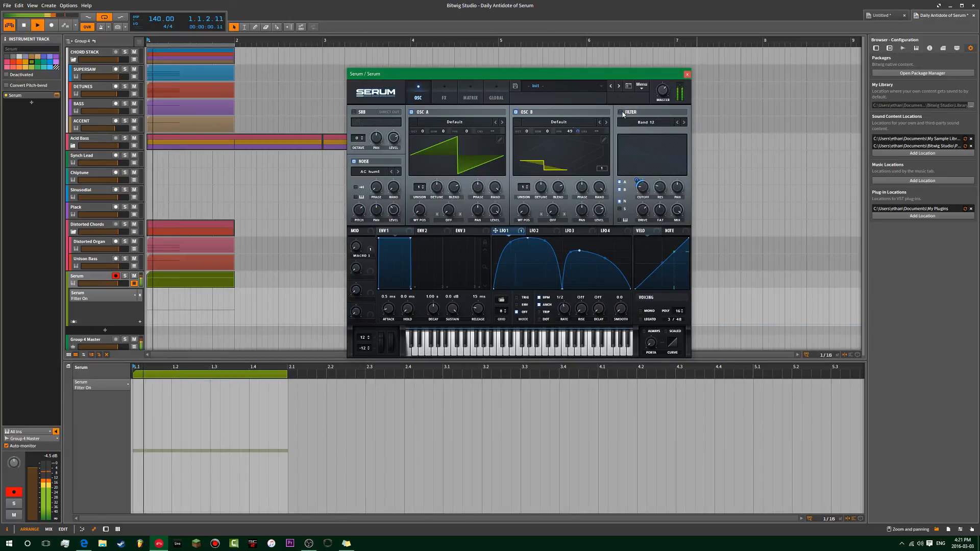
left_click_drag(357, 247, 371, 219)
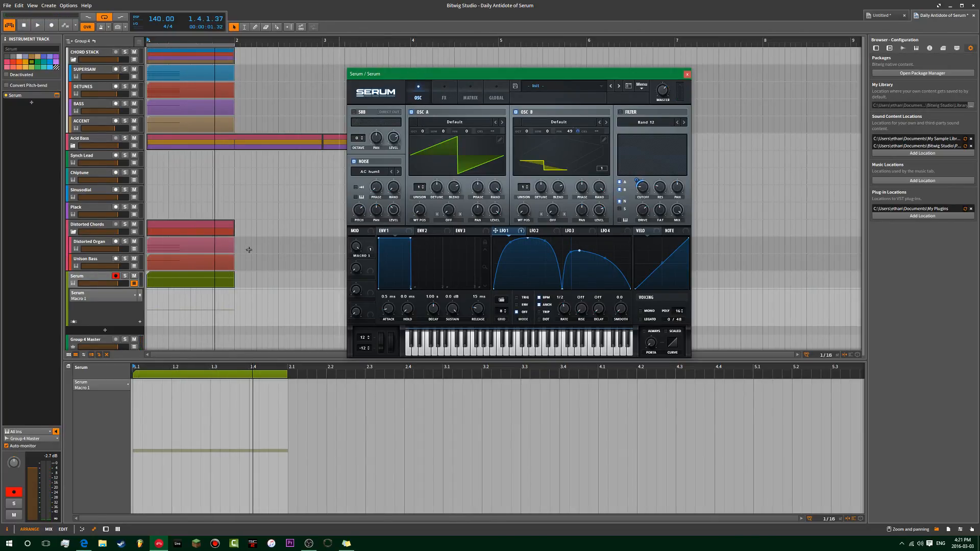
Try the clip's note at C2, return it to C1, and try adjusting Serum's upward bend range during playback
double_click(179, 282)
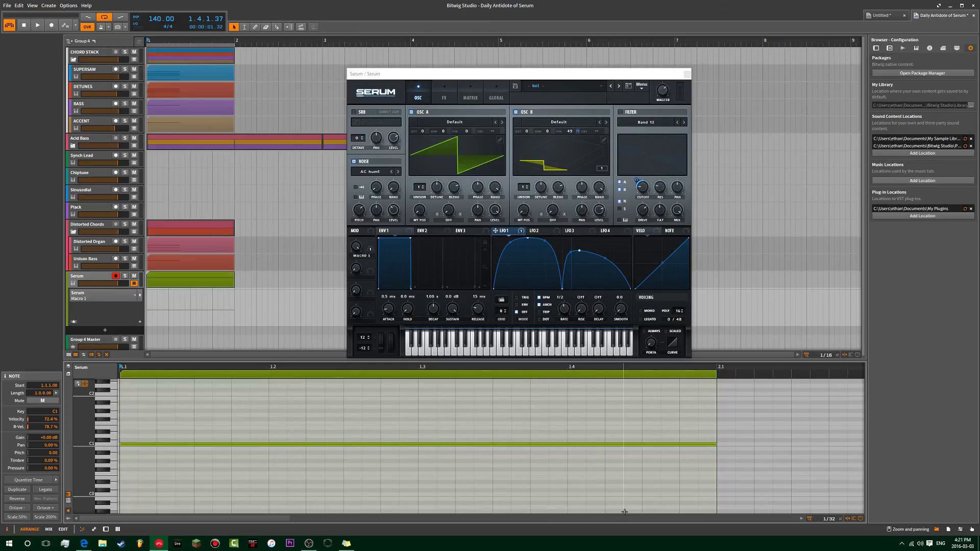
key("space")
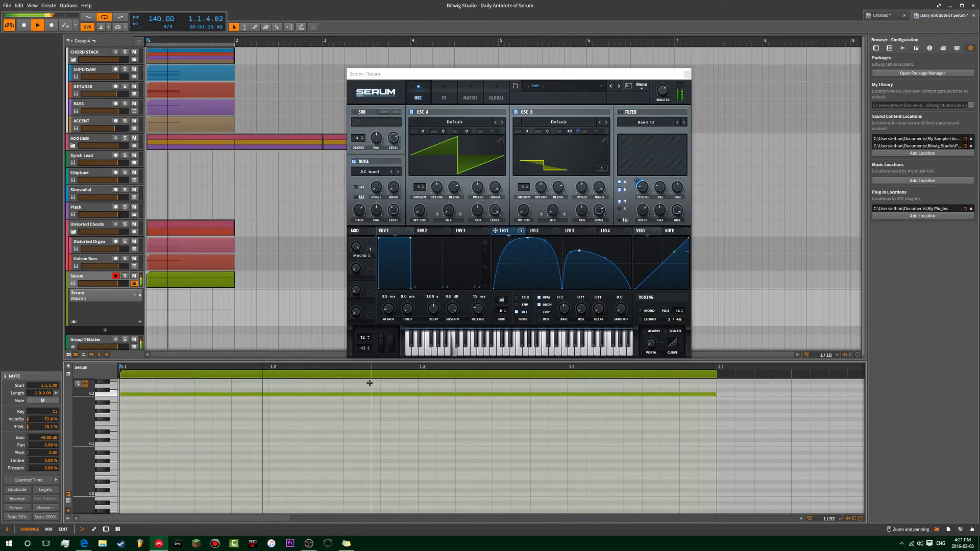
key("shift+Down")
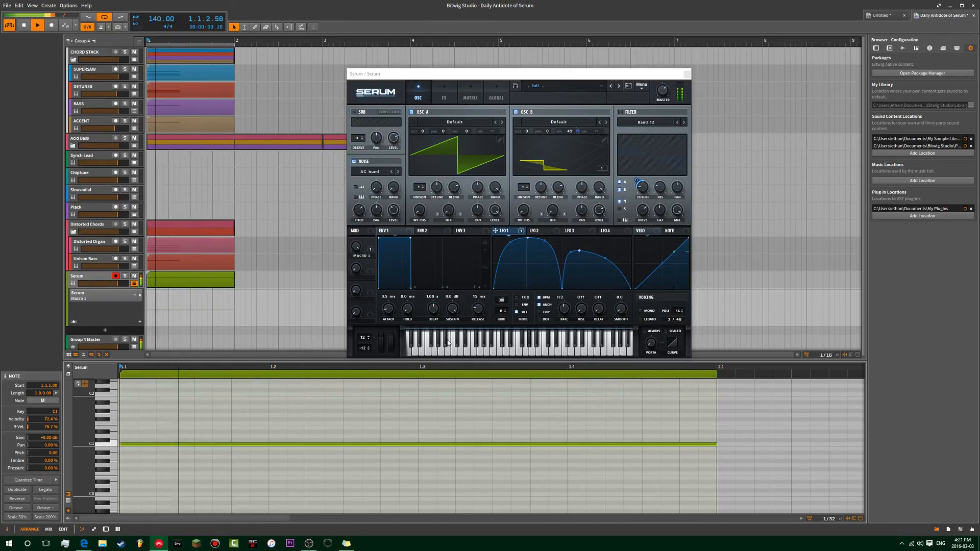
left_click_drag(371, 338, 364, 361)
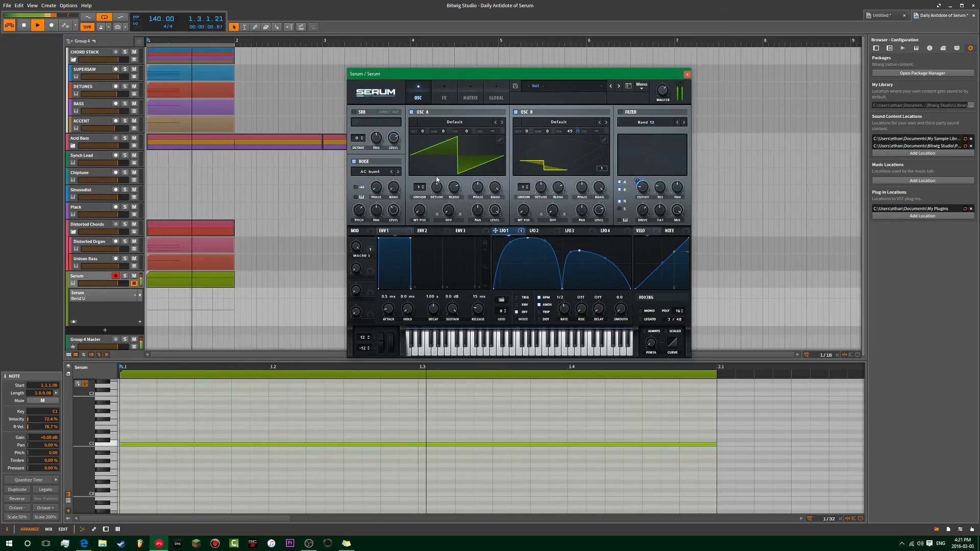
Show Serum's effects and set the Hyper mix to 41%
left_click(443, 97)
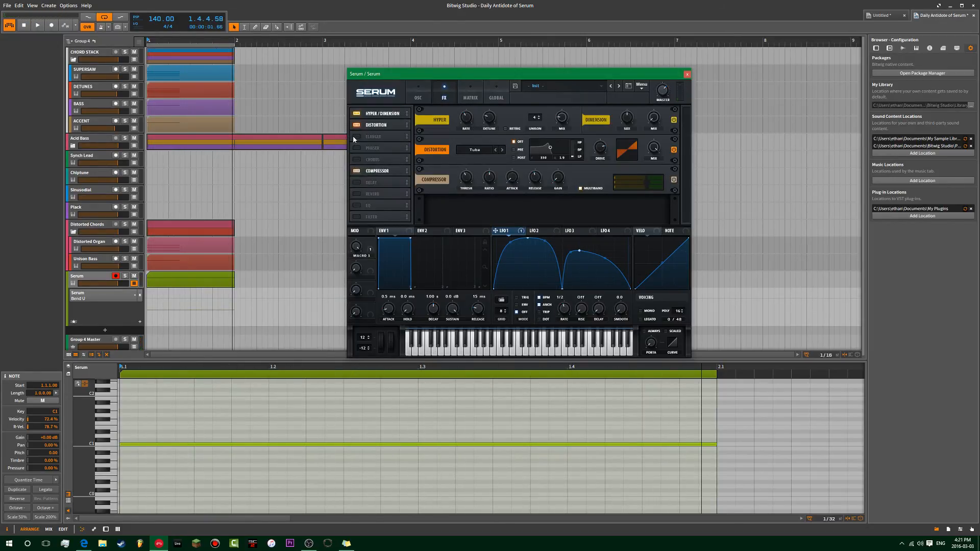
mouse_move(561, 118)
left_mouse_down()
mouse_move(568, 84)
mouse_move(557, 132)
left_mouse_up()
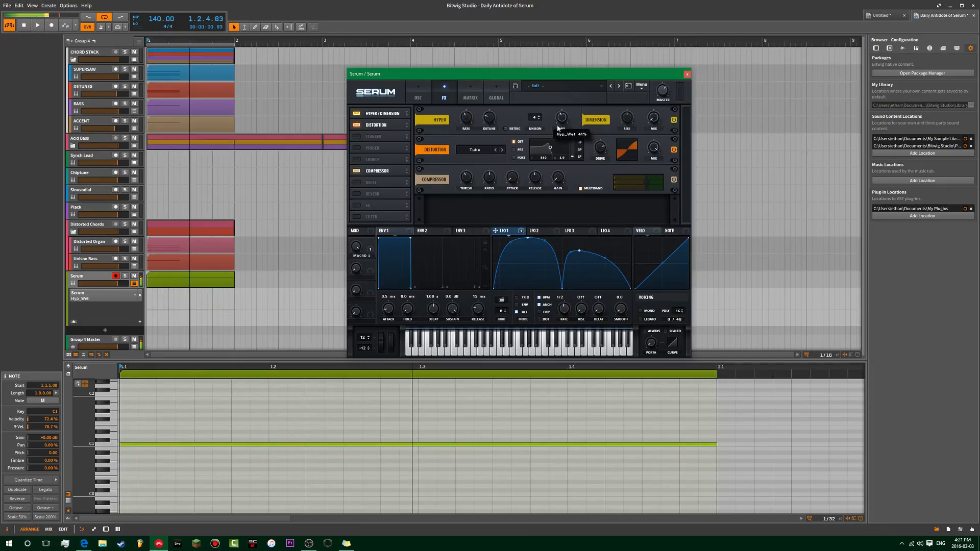
Try the Flanger effect with adjusted rate and mix, and switch it off again
left_click(356, 136)
left_click_drag(466, 177, 465, 196)
mouse_move(654, 178)
left_mouse_down()
mouse_move(651, 198)
mouse_move(653, 172)
left_mouse_up()
left_click_drag(560, 176, 512, 195)
key("space")
left_click(357, 137)
Enable the Phaser, adjust its rate, depth and phase during playback, and set its mix to 50
left_click(356, 148)
key("space")
left_click_drag(467, 177, 467, 197)
left_click_drag(516, 178, 559, 198)
left_click_drag(584, 179, 586, 195)
left_click(655, 179)
left_click(657, 179)
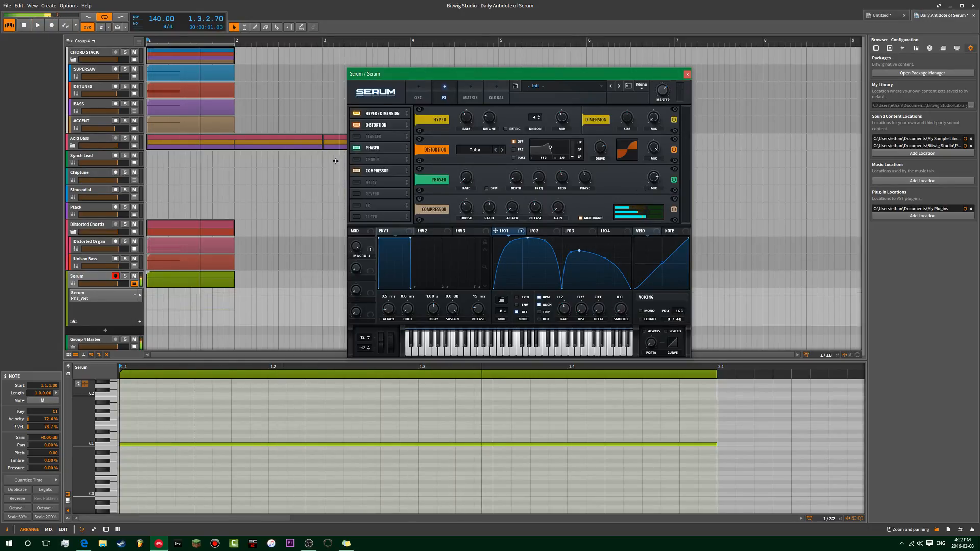
left_click(655, 180)
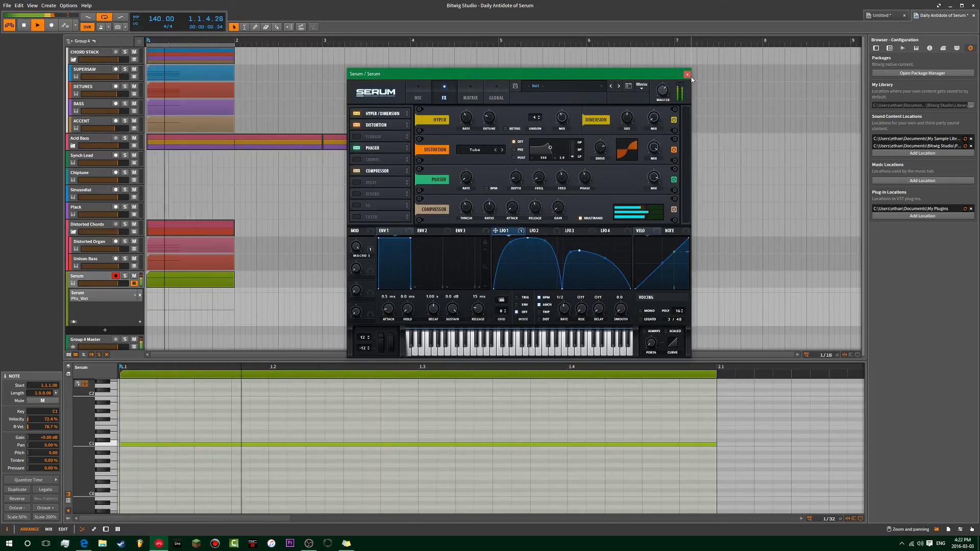
key("space")
Insert the Bass Chain preset after Serum in the track's device chain and play the result
left_click(91, 280)
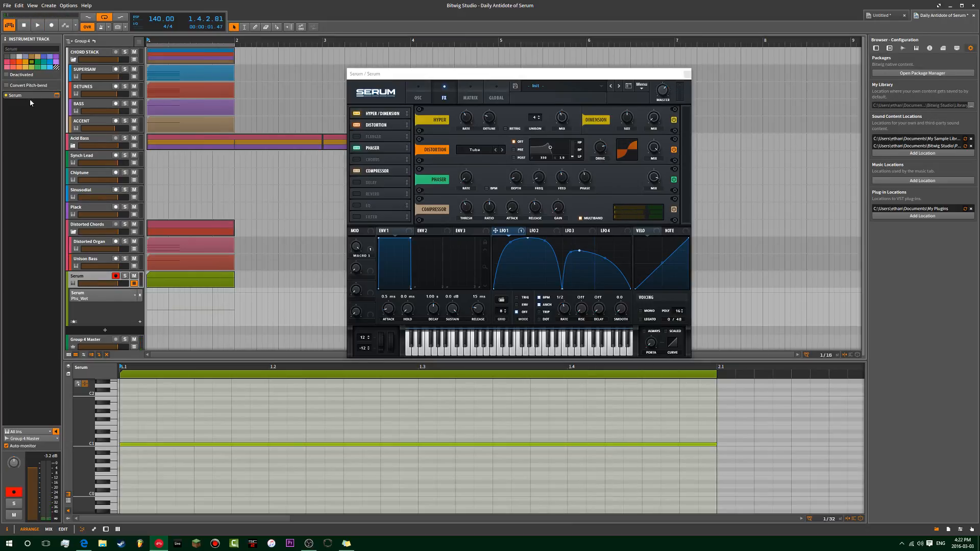
double_click(30, 100)
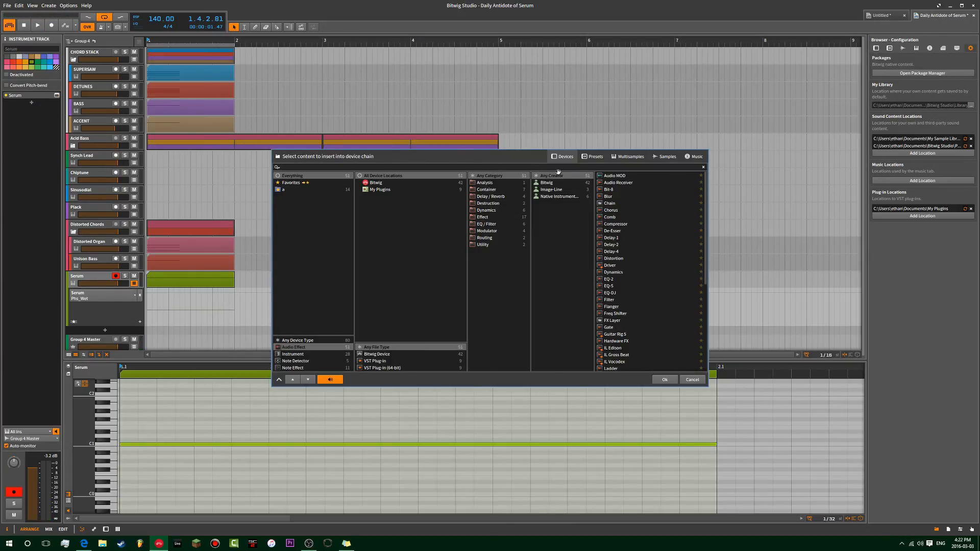
left_click(592, 156)
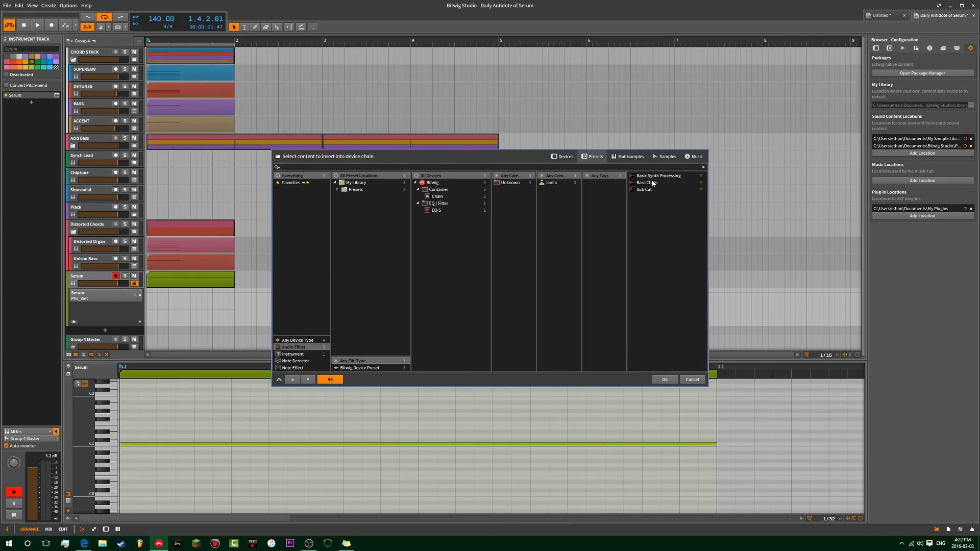
left_click_drag(654, 184, 49, 156)
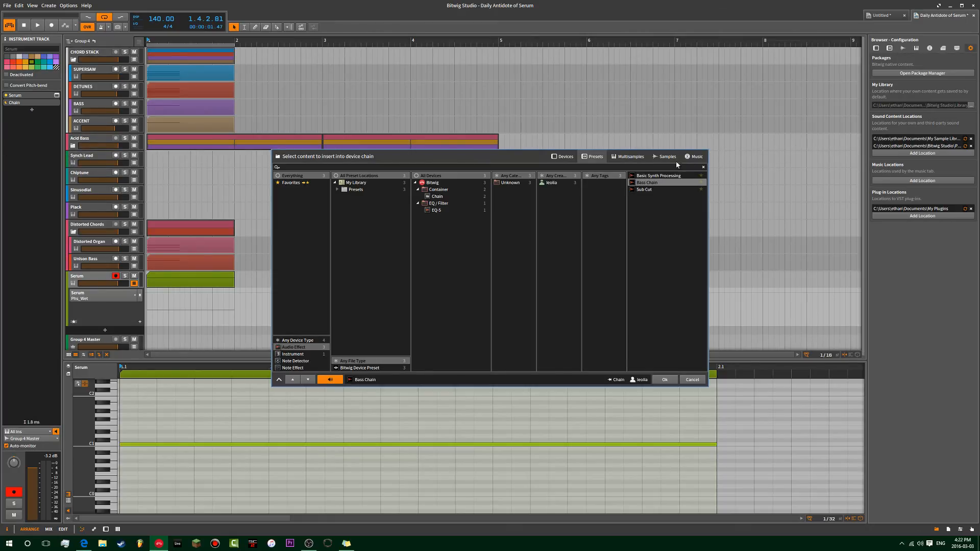
left_click(667, 379)
key("space")
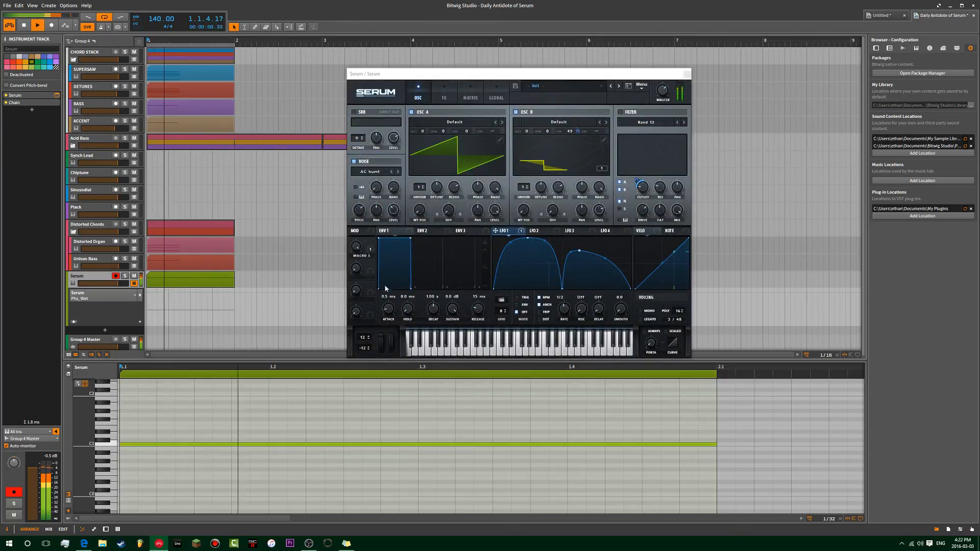
Expand the Bass Chain's devices and adjust the EQ-5's two upper bands to 4.19 kHz and 11.5 kHz
double_click(29, 102)
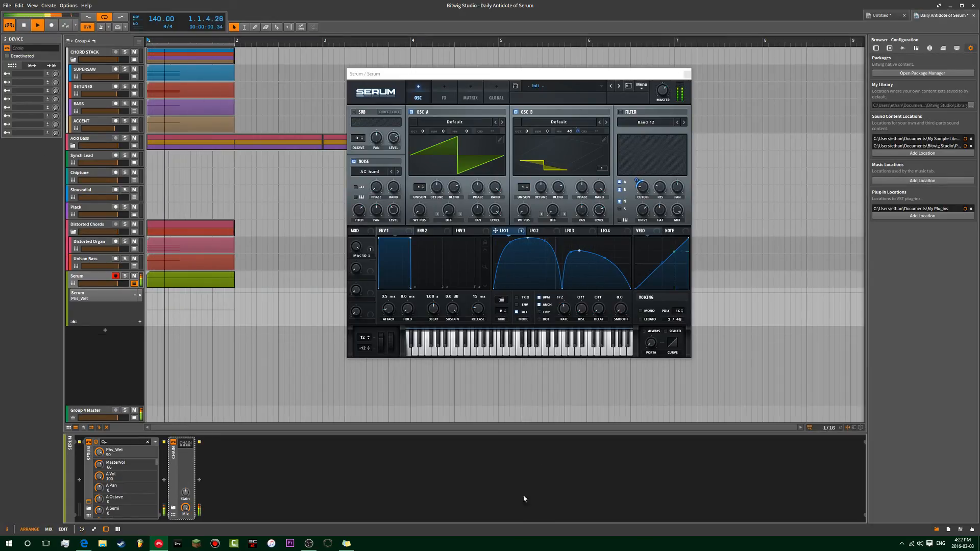
left_click(183, 444)
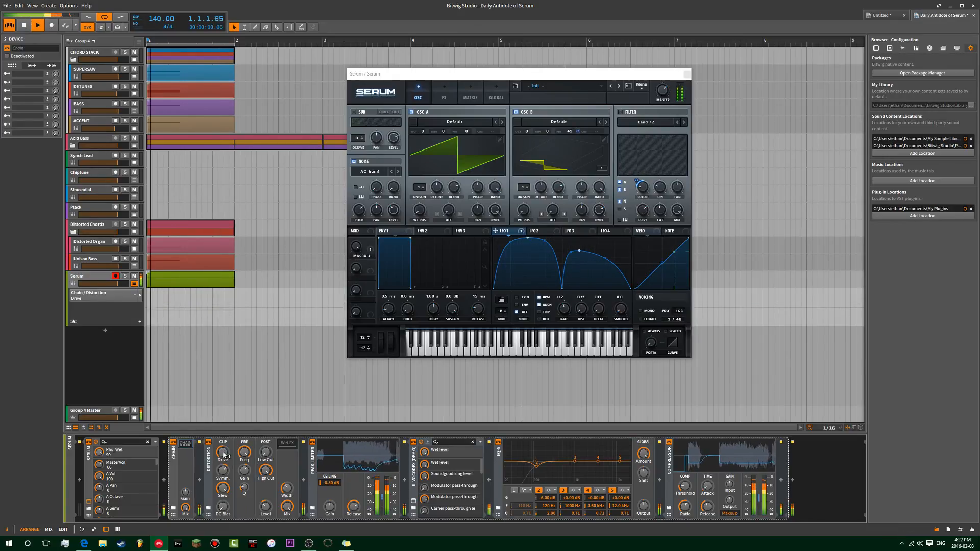
left_click_drag(619, 461, 599, 462)
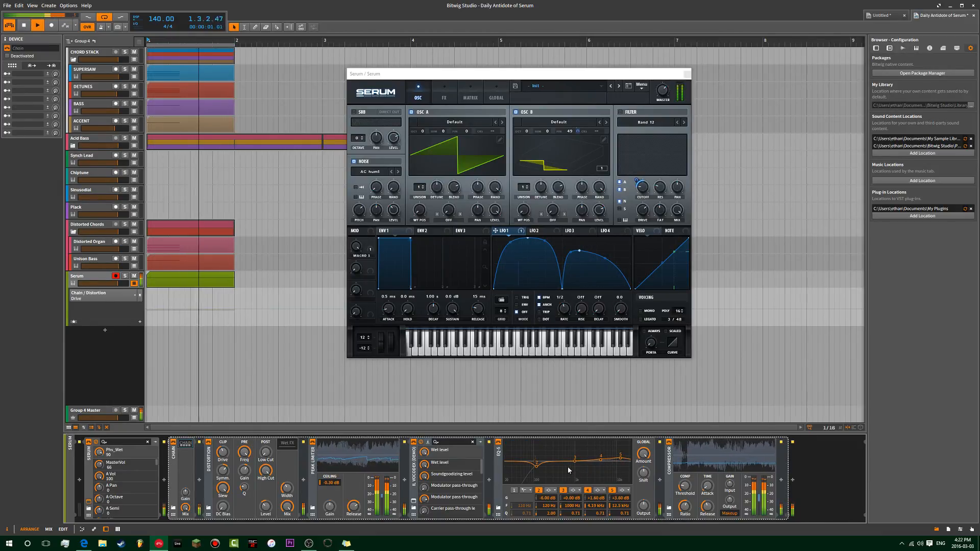
Close the Serum window, solo the Serum track, and play its clip to hear the processed sound
left_click(687, 75)
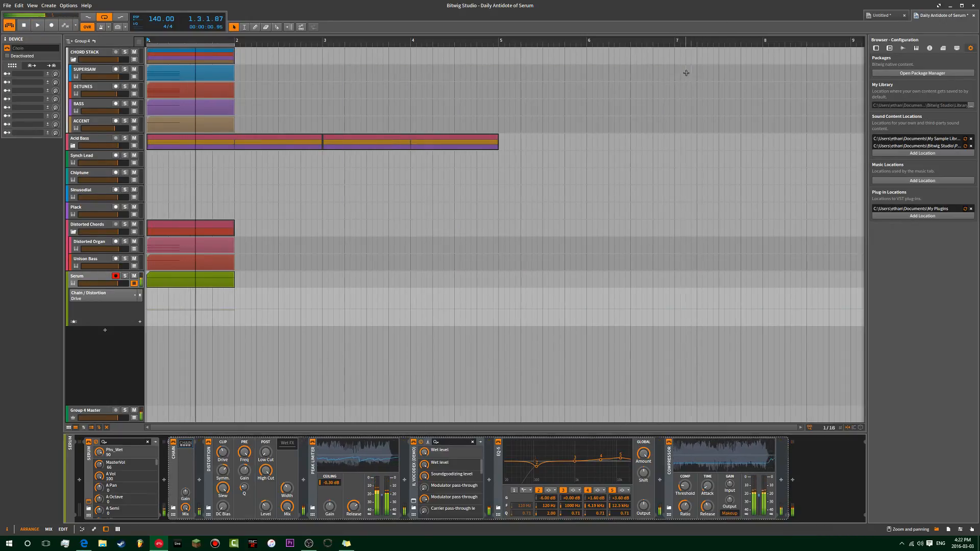
key("space")
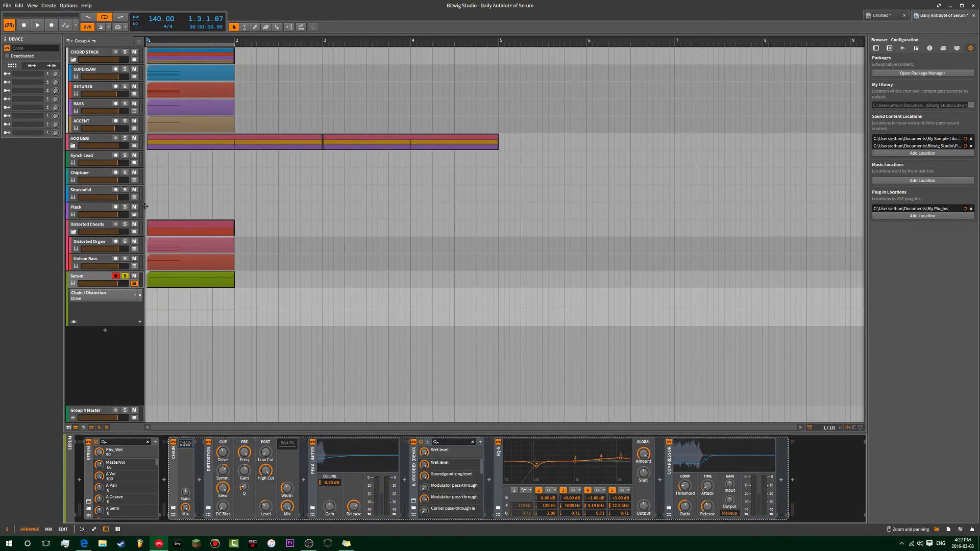
left_click(146, 207)
key("space")
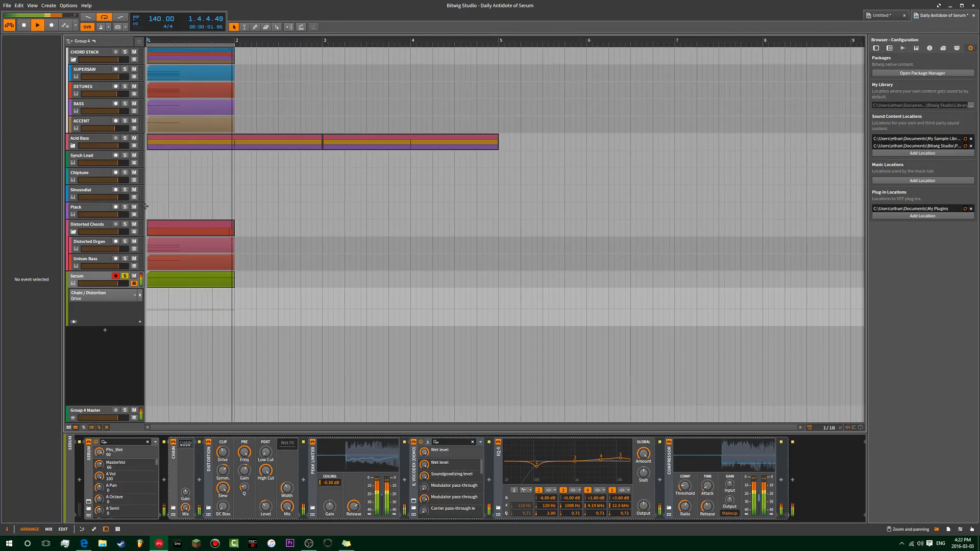
key("space")
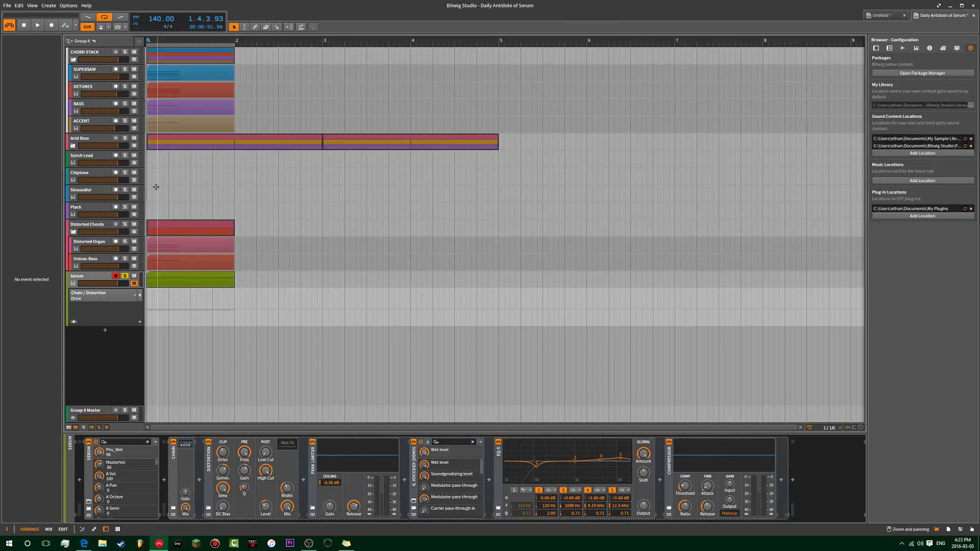
key("space")
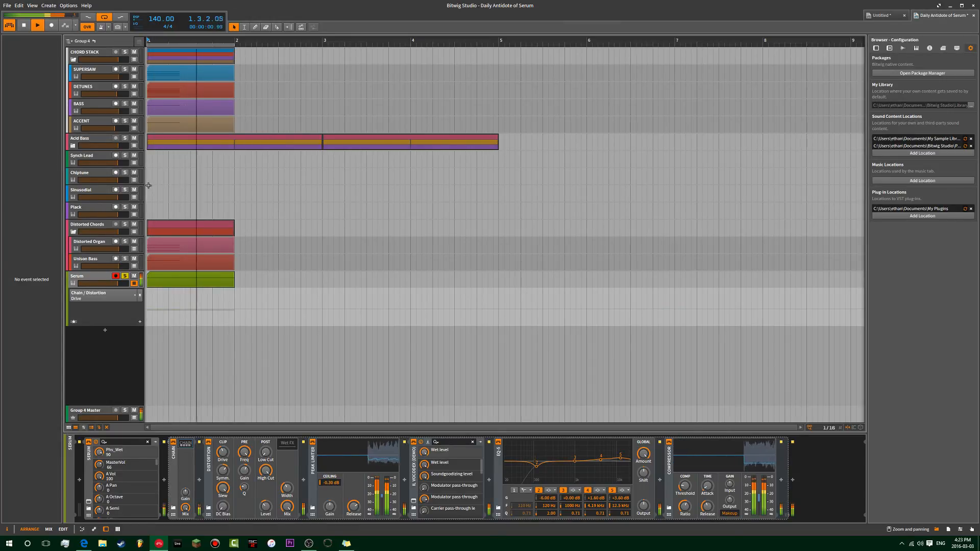
key("space")
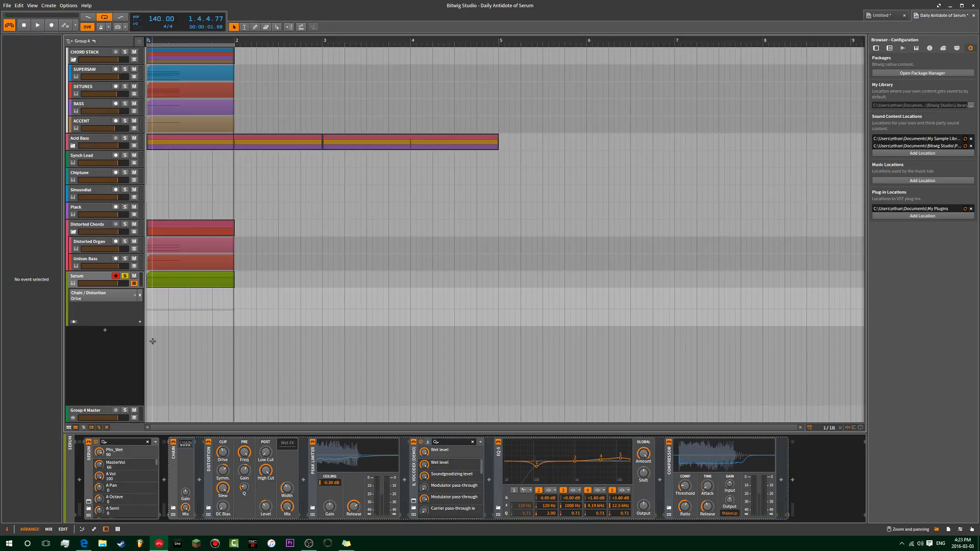